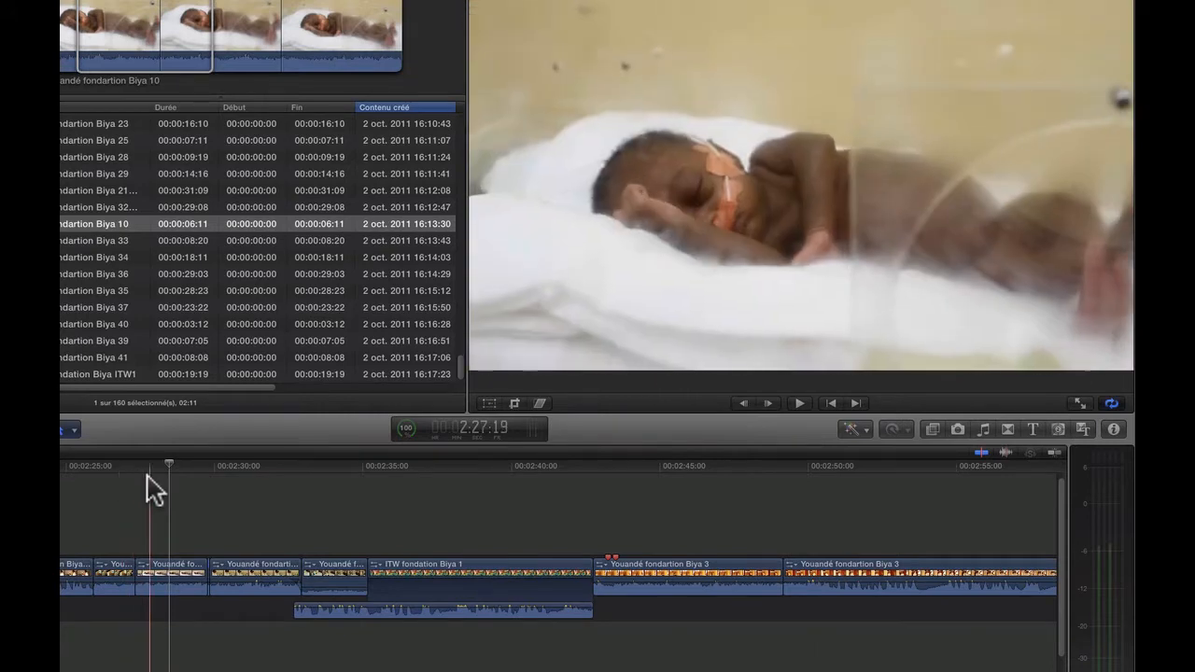
Play back part of the clip "Youandé fondartion Biya 10" in the timeline and open its retiming editor
key("space")
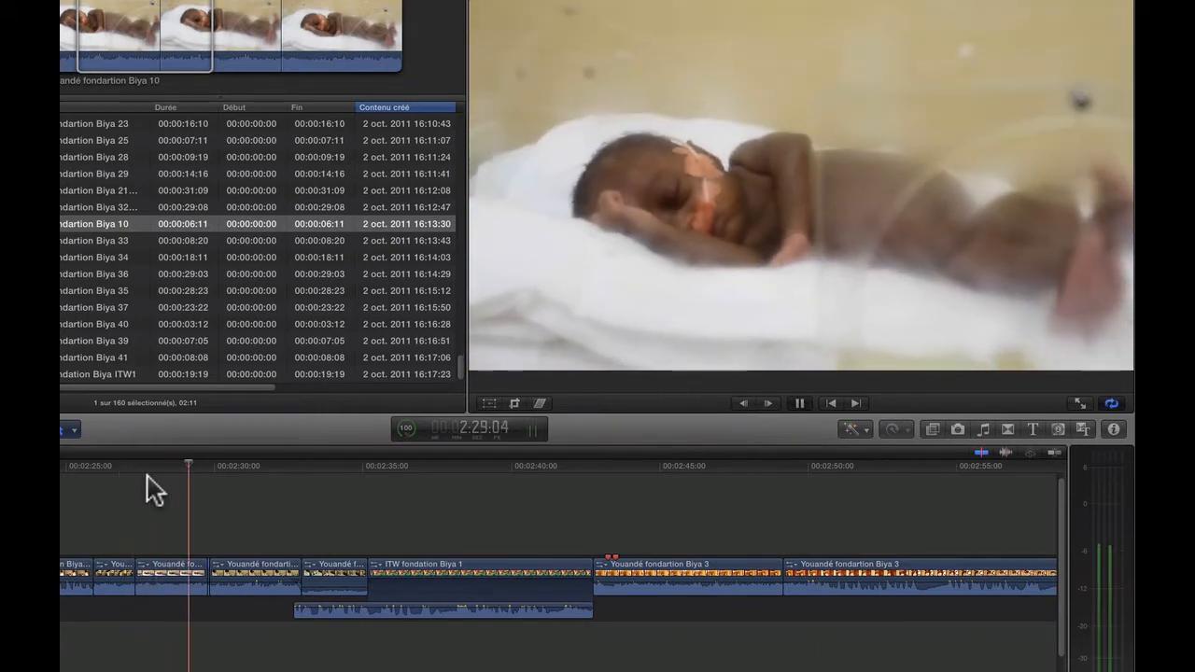
left_click(177, 574)
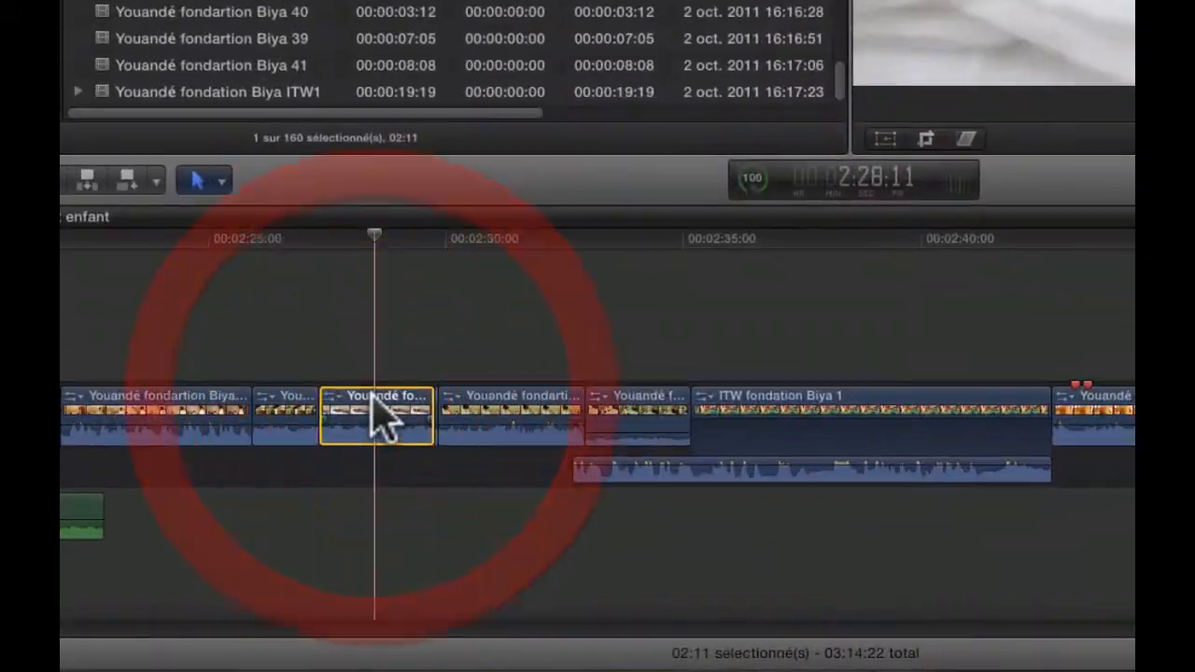
right_click(375, 404)
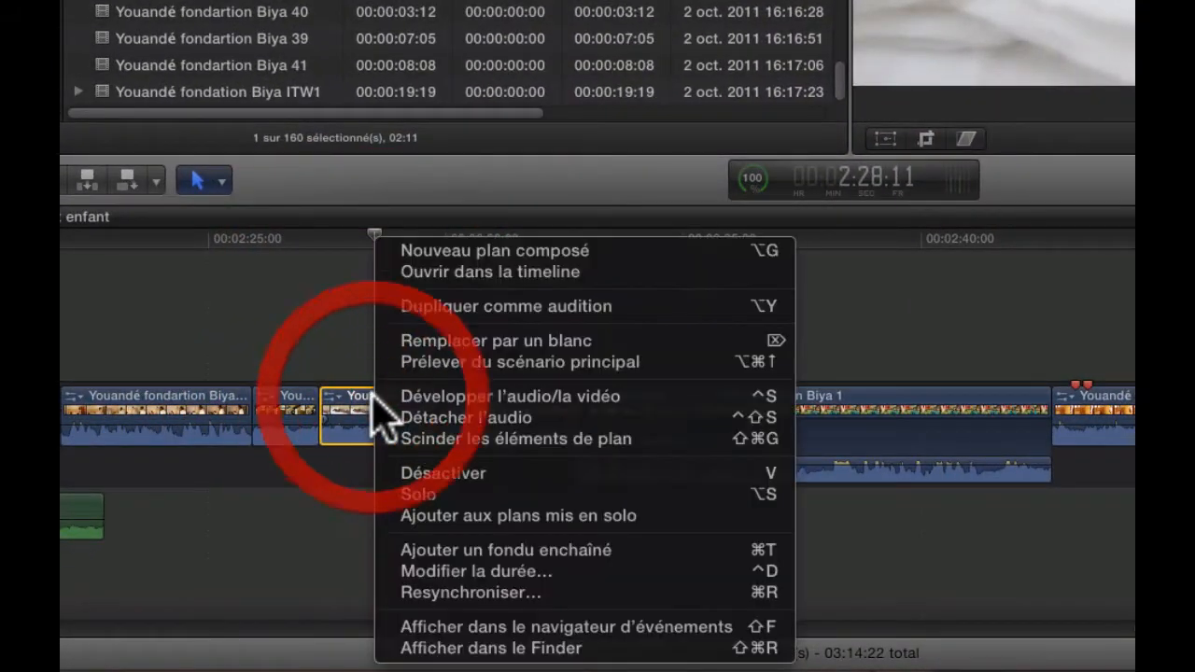
left_click(445, 596)
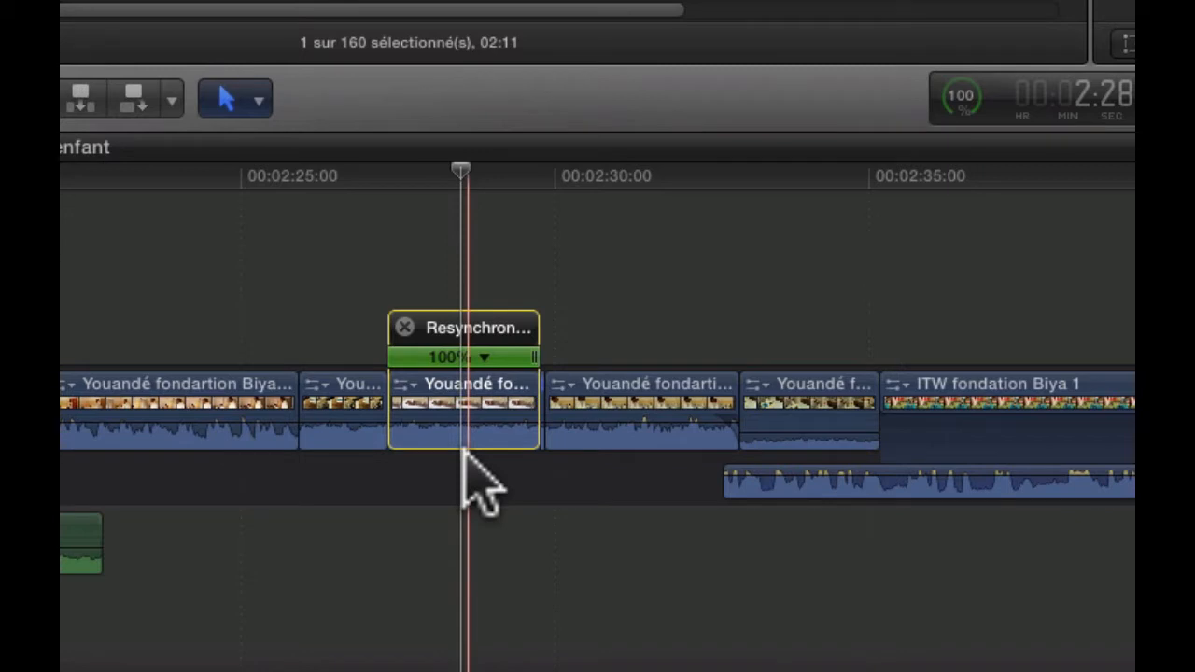
key("super+equal")
key("super+equal")
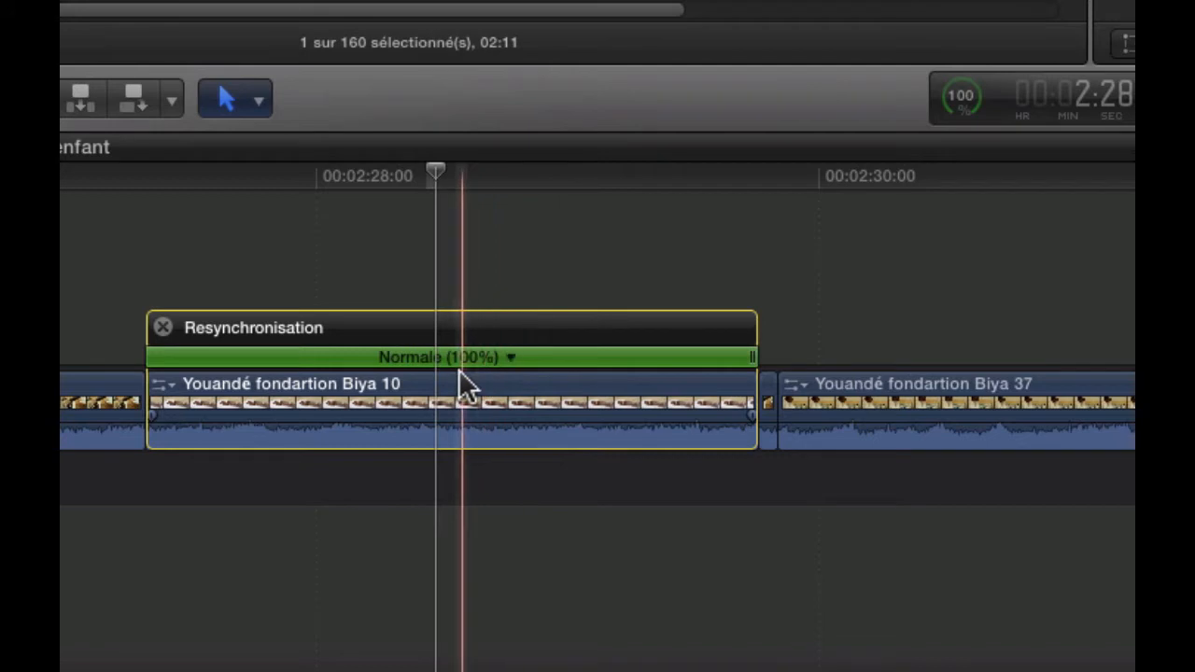
Slow the clip "Youandé fondartion Biya 10" to 50% and restore its normal 100% speed
left_click(512, 355)
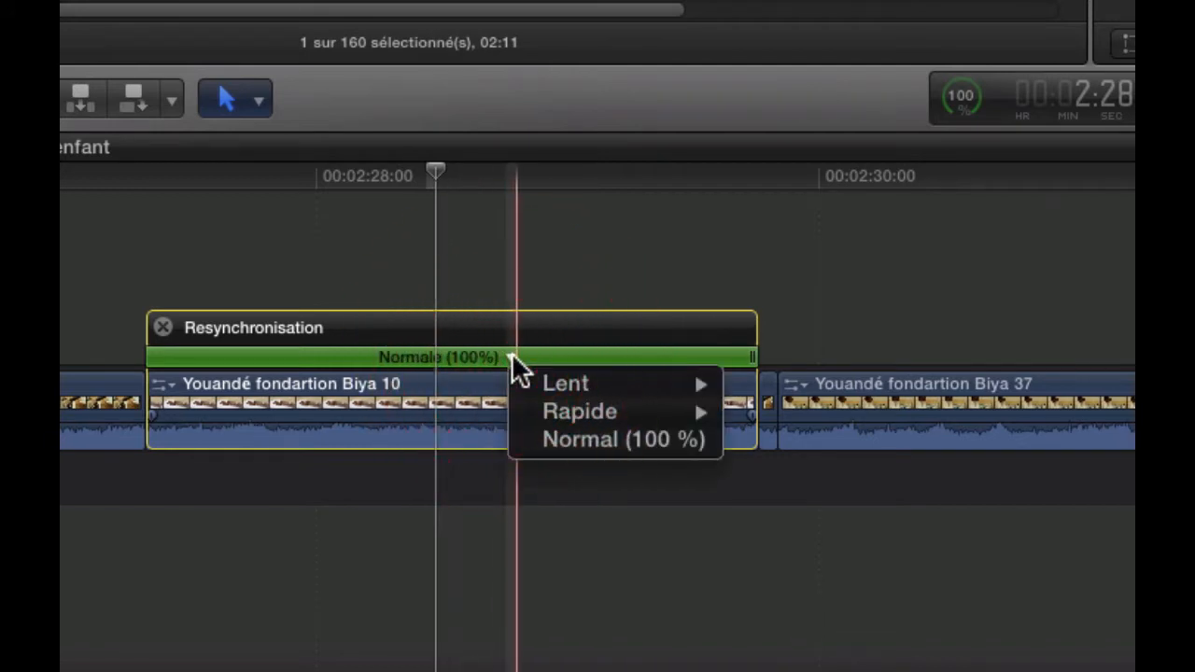
mouse_move(542, 383)
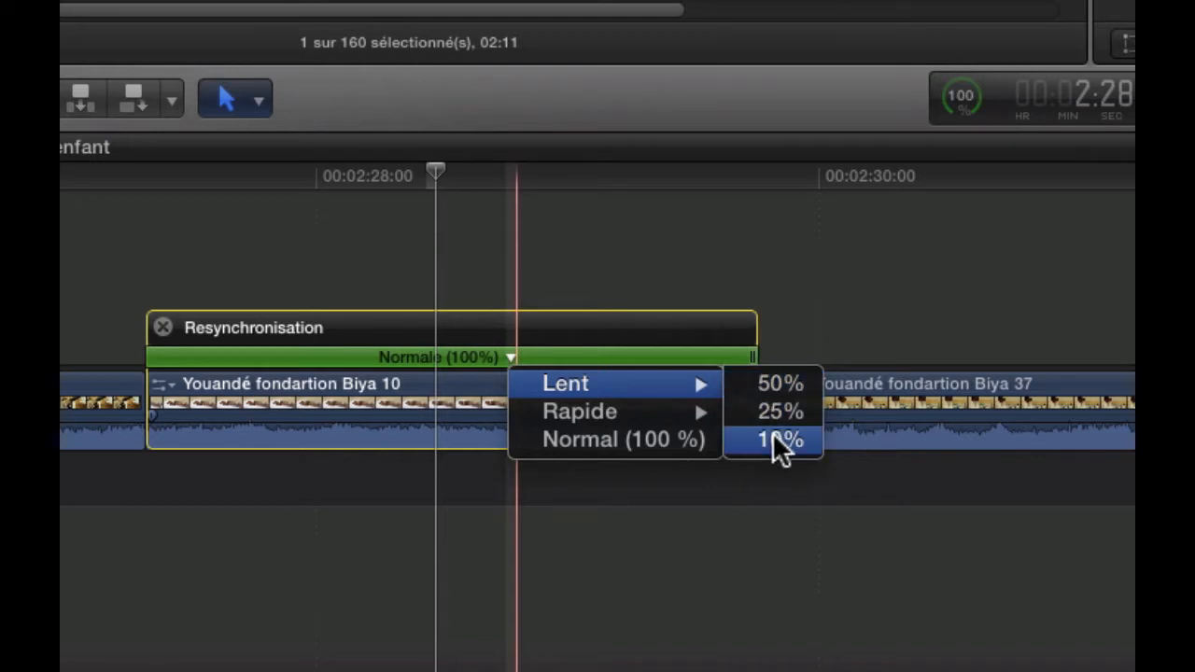
mouse_move(622, 411)
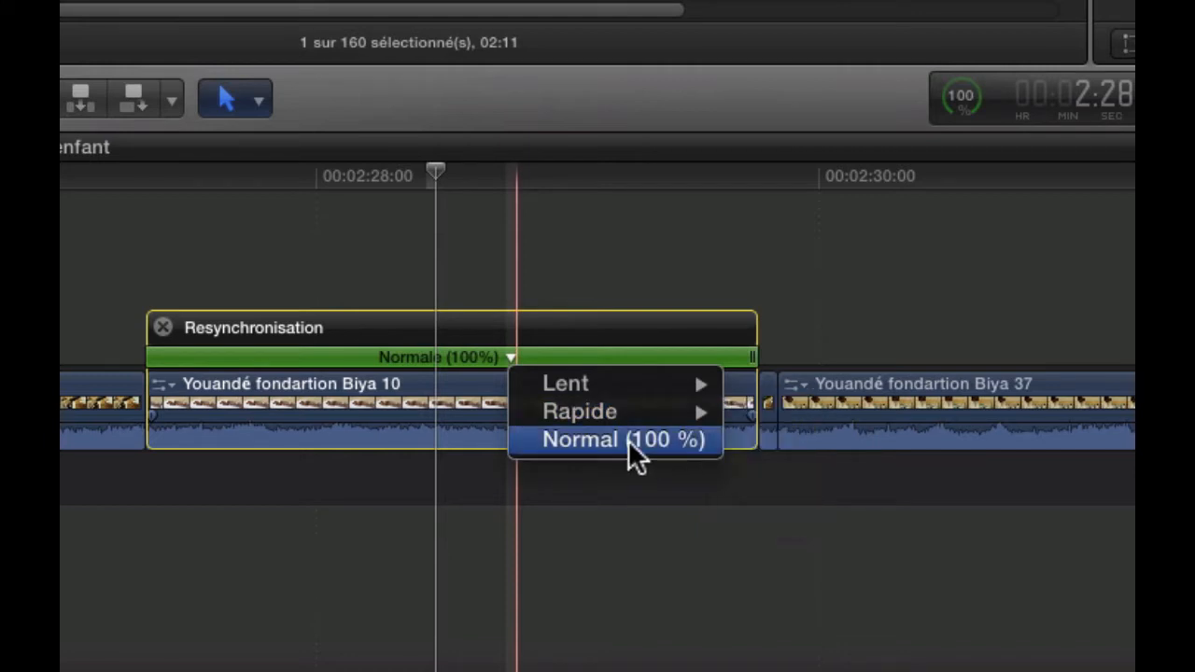
mouse_move(627, 385)
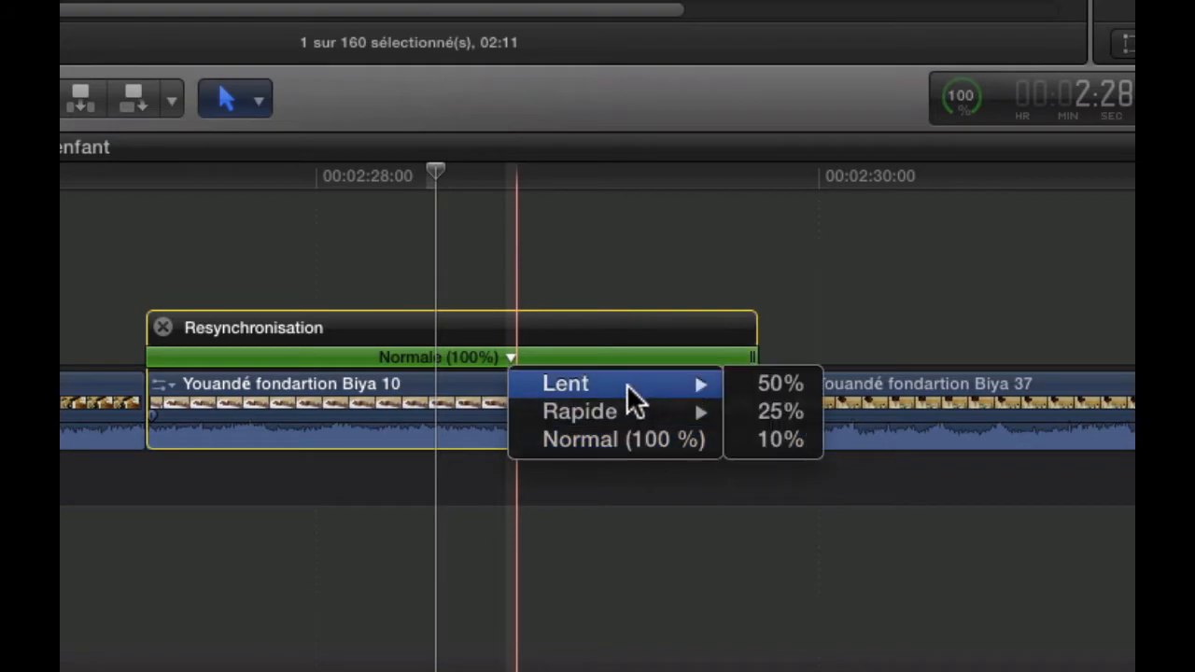
left_click(800, 382)
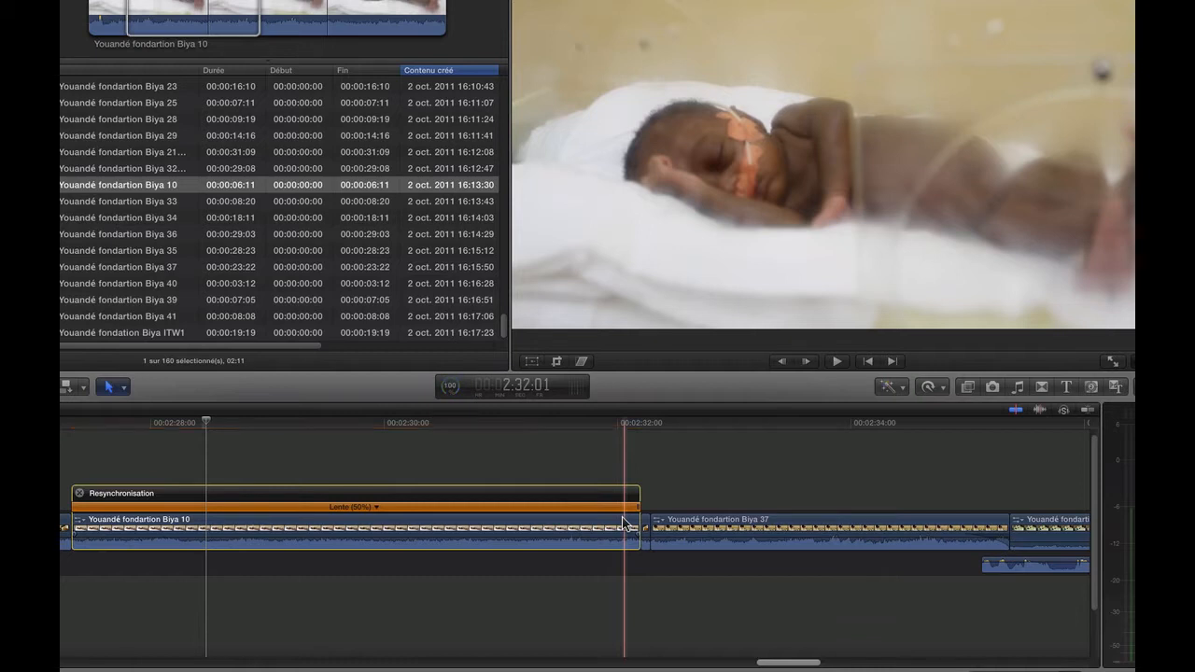
key("shift+n")
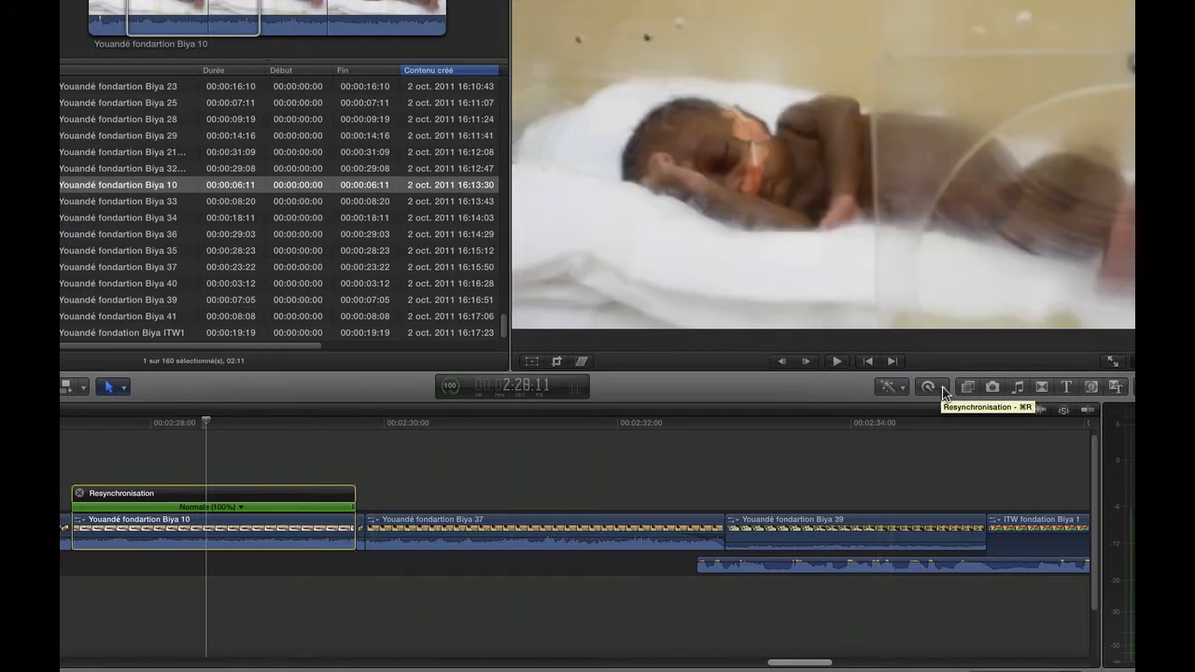
Apply the Lente 50% retiming preset to the selected clip and undo the speed change
left_click(944, 391)
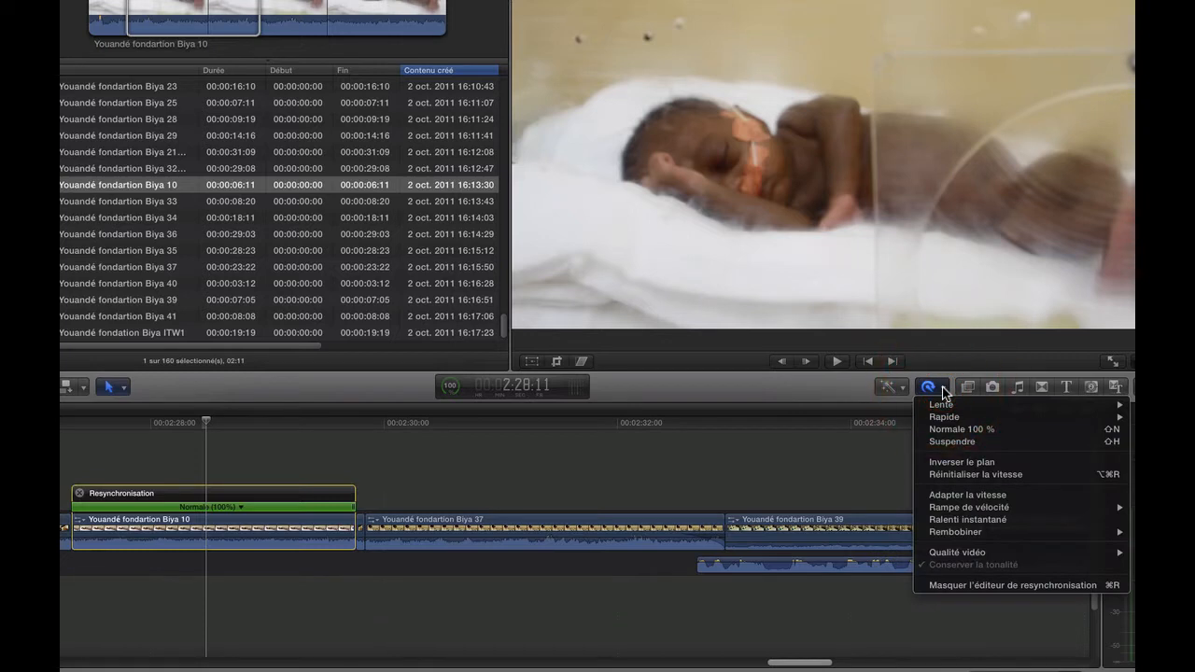
mouse_move(941, 408)
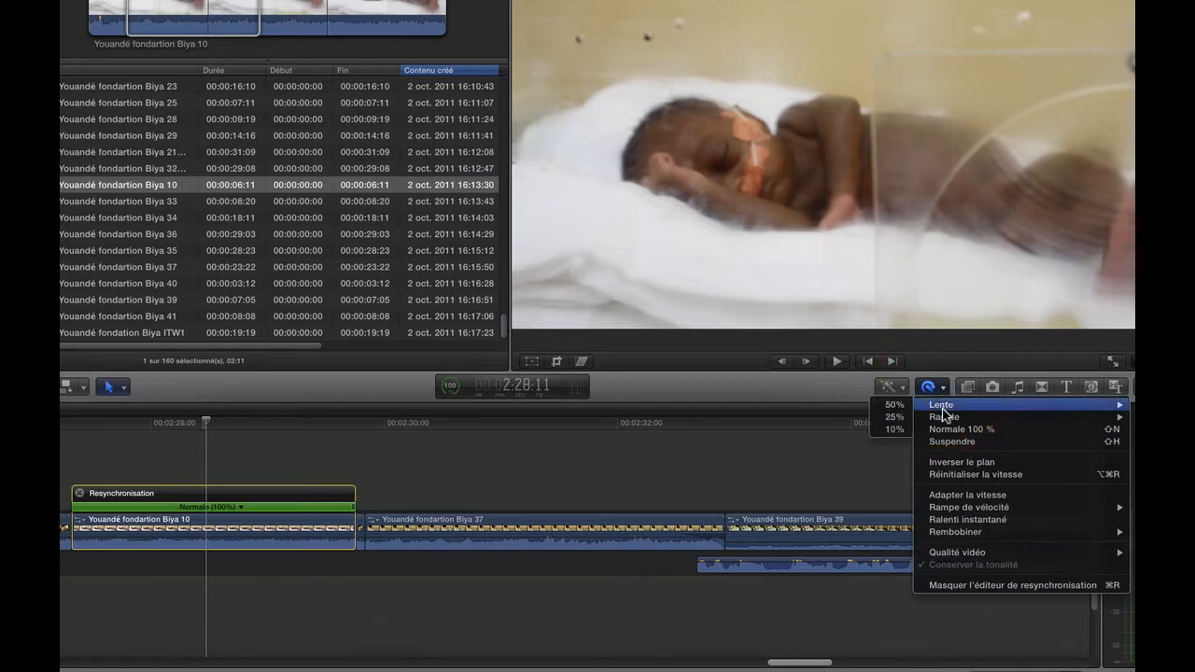
left_click(902, 408)
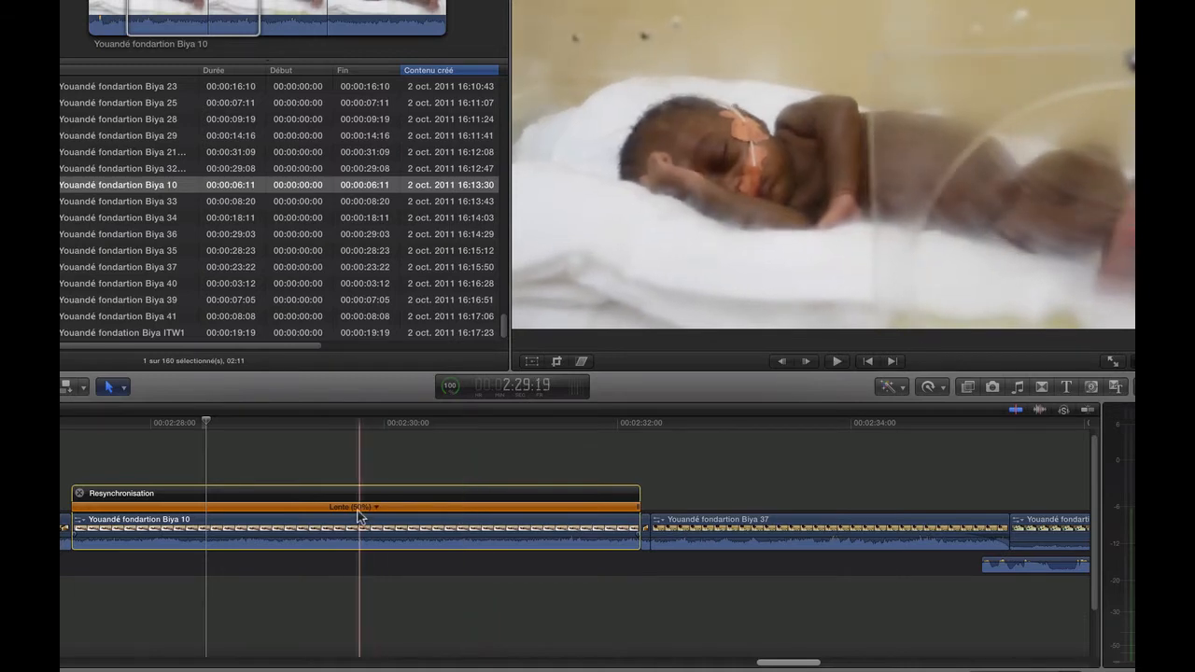
key("super+z")
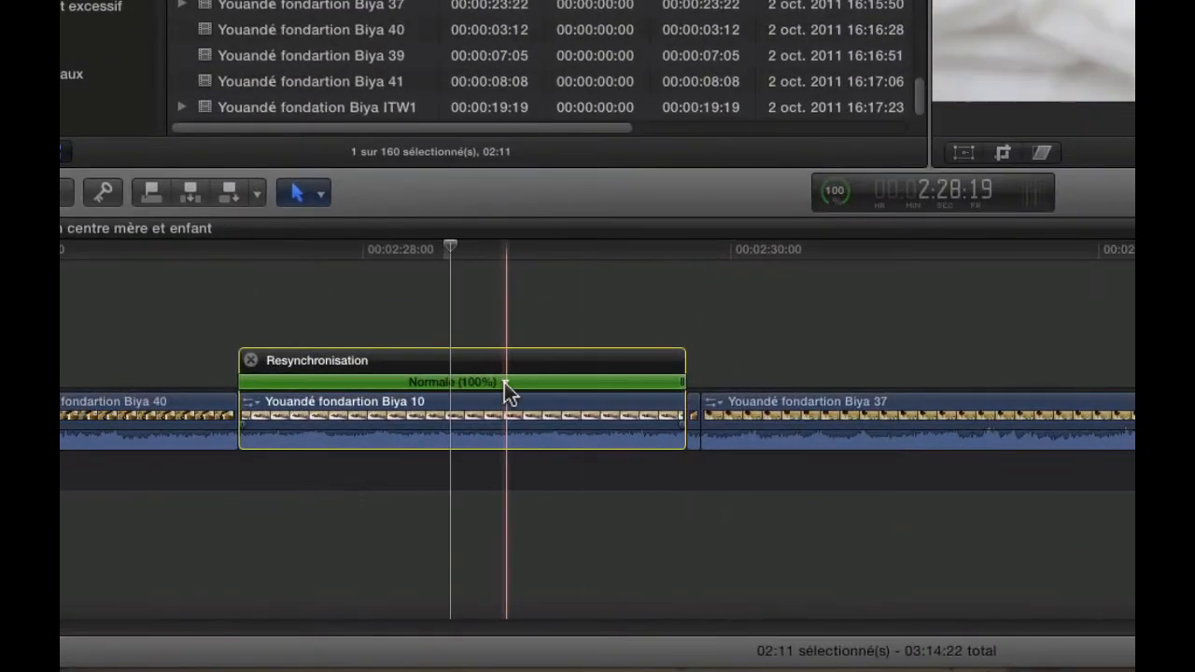
Speed the selected clip up with the Rapide 2x preset and undo the change
left_click(504, 383)
mouse_move(556, 421)
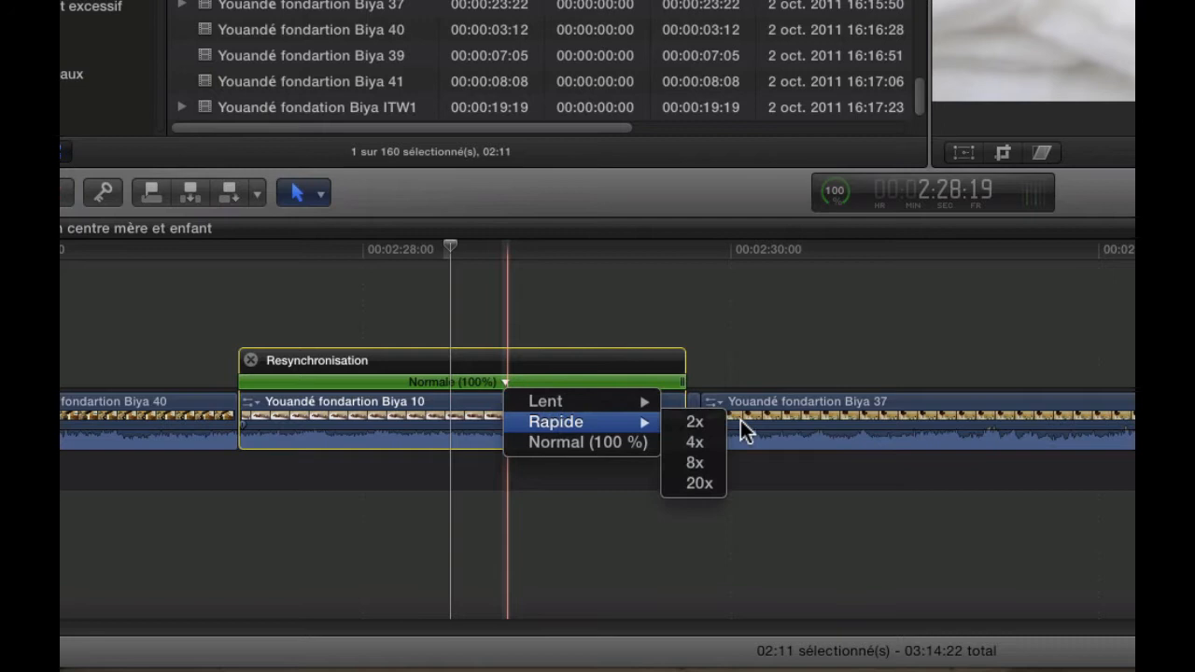
left_click(693, 425)
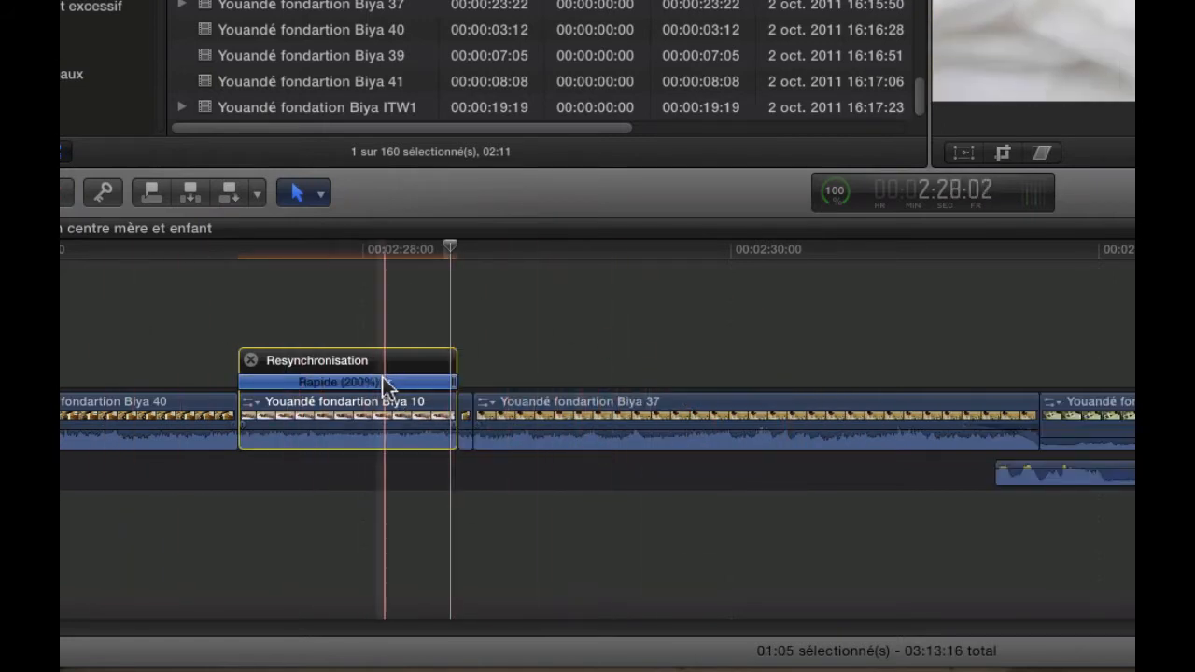
key("super+z")
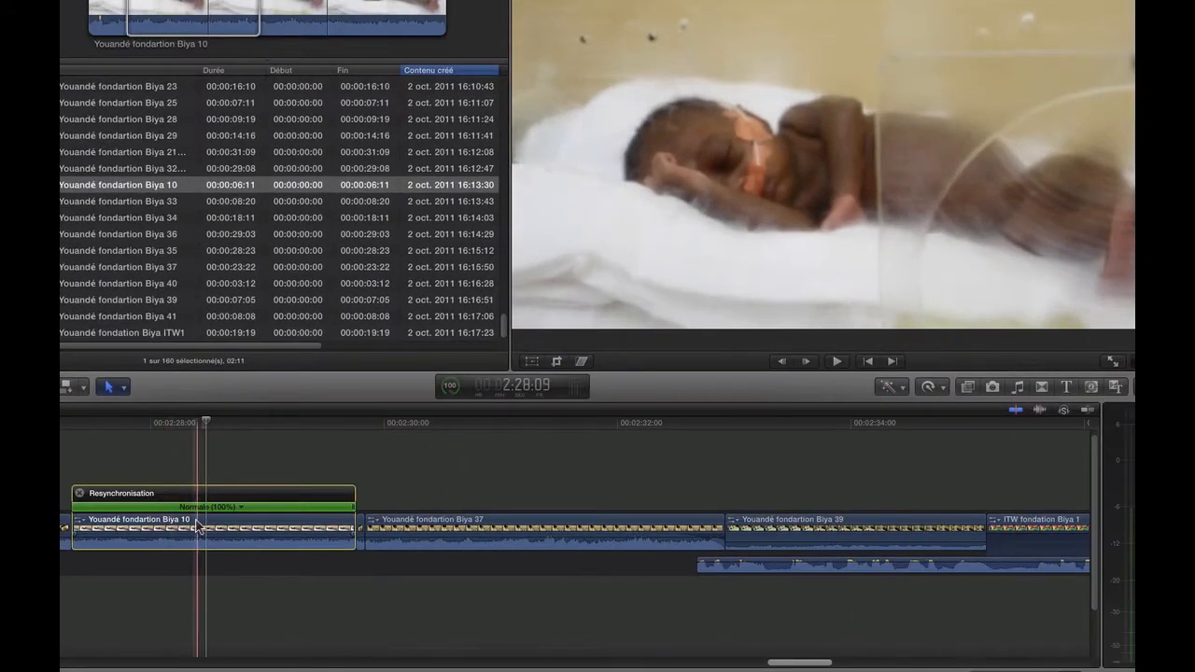
Set the clip "Youandé fondartion Biya 10" to Lent 50% and play it back from its beginning
left_click(929, 387)
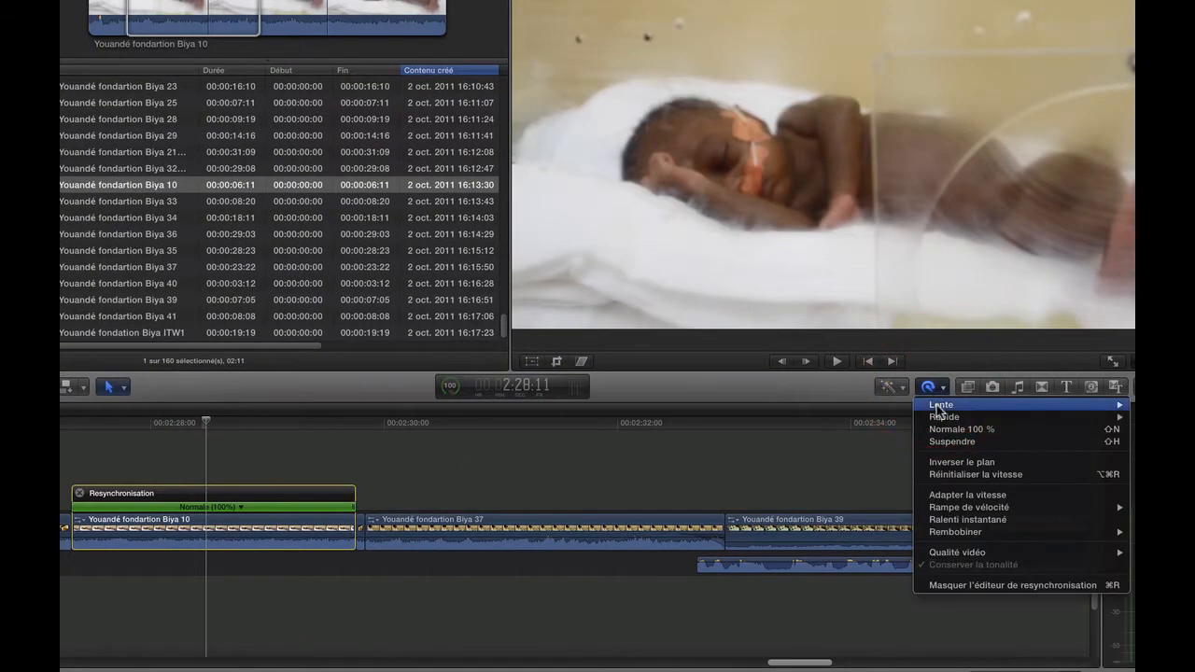
left_click(321, 458)
left_click(241, 507)
mouse_move(264, 519)
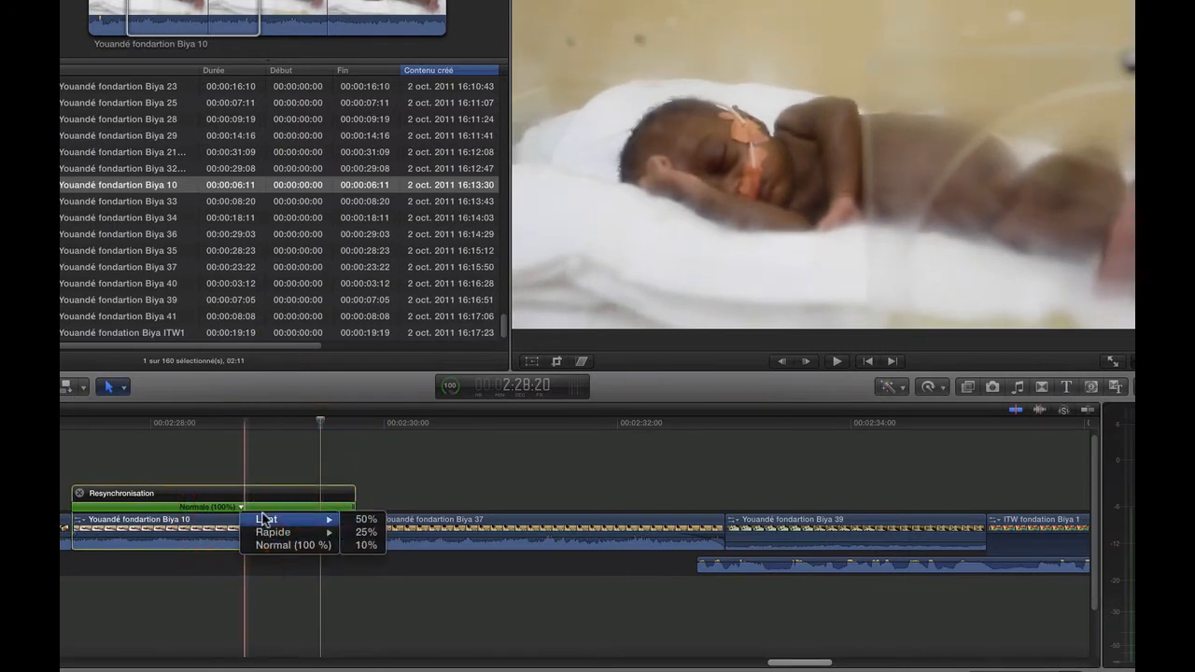
left_click(356, 519)
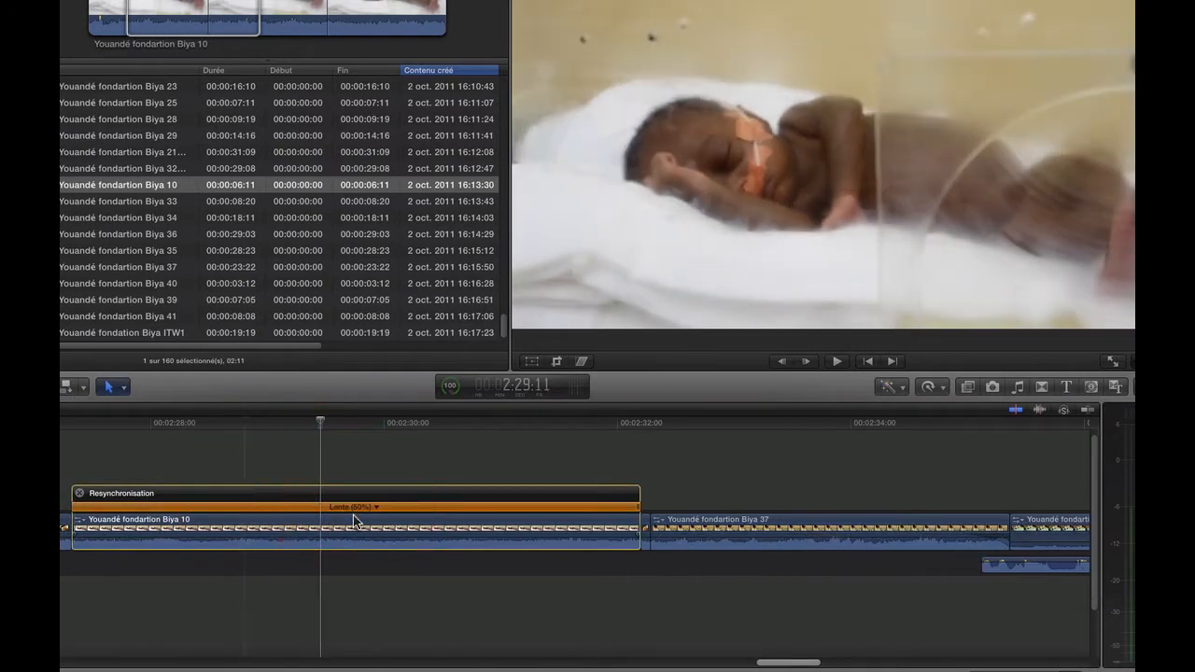
left_click(88, 460)
key("space")
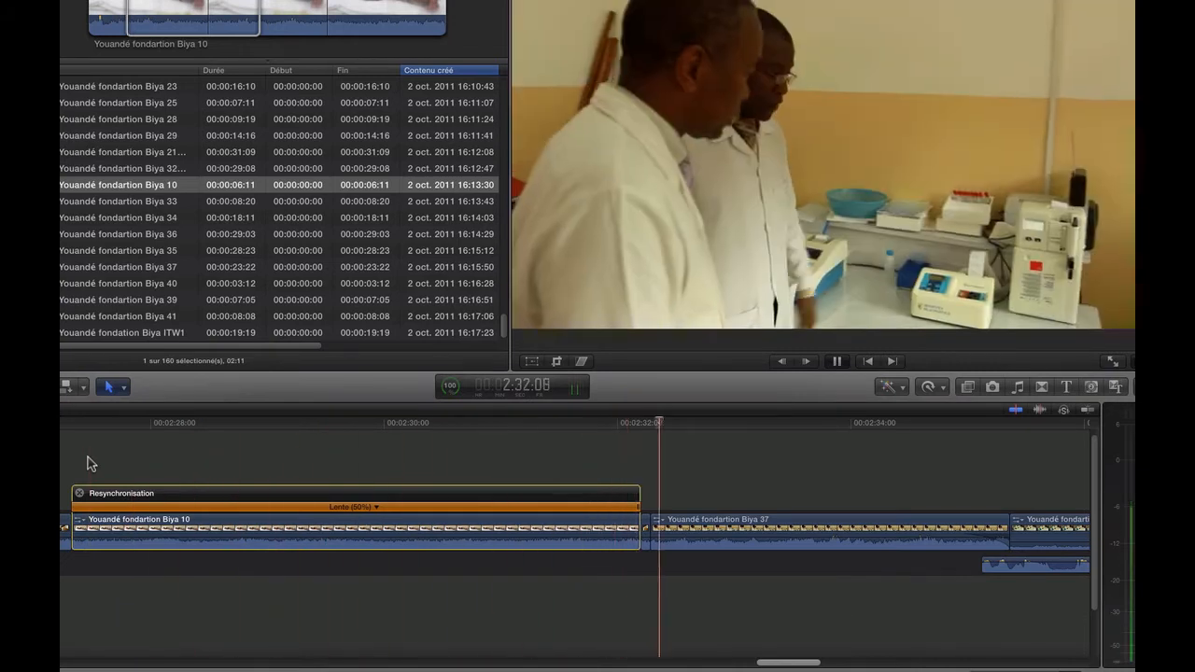
left_click(62, 446)
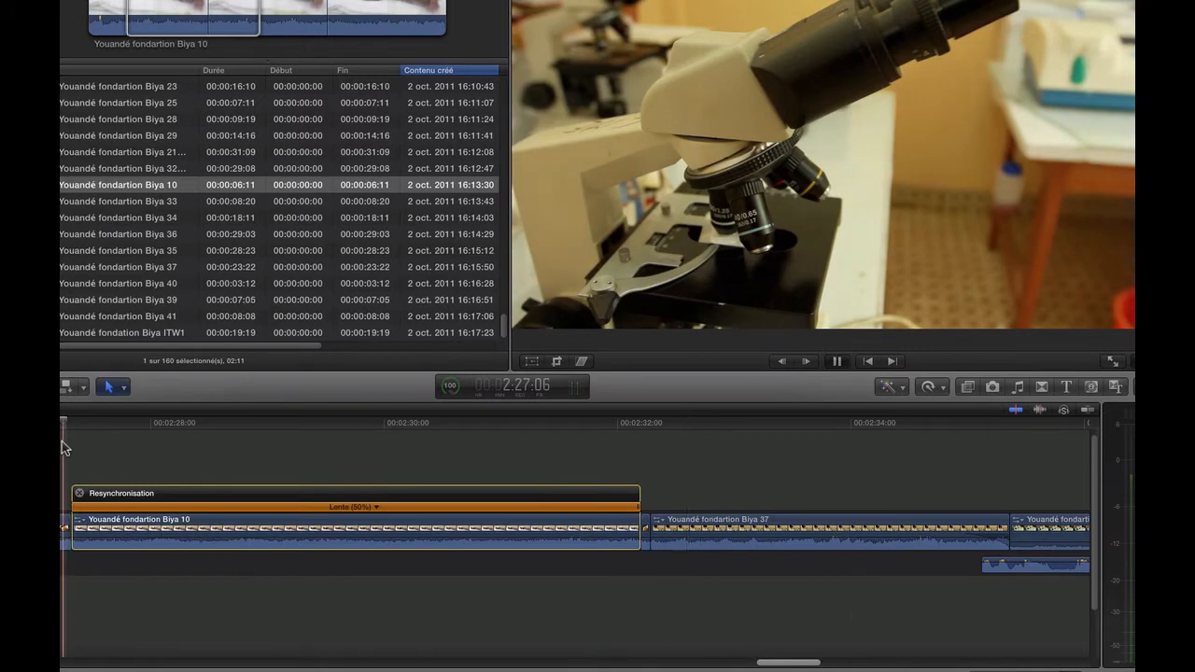
key("space")
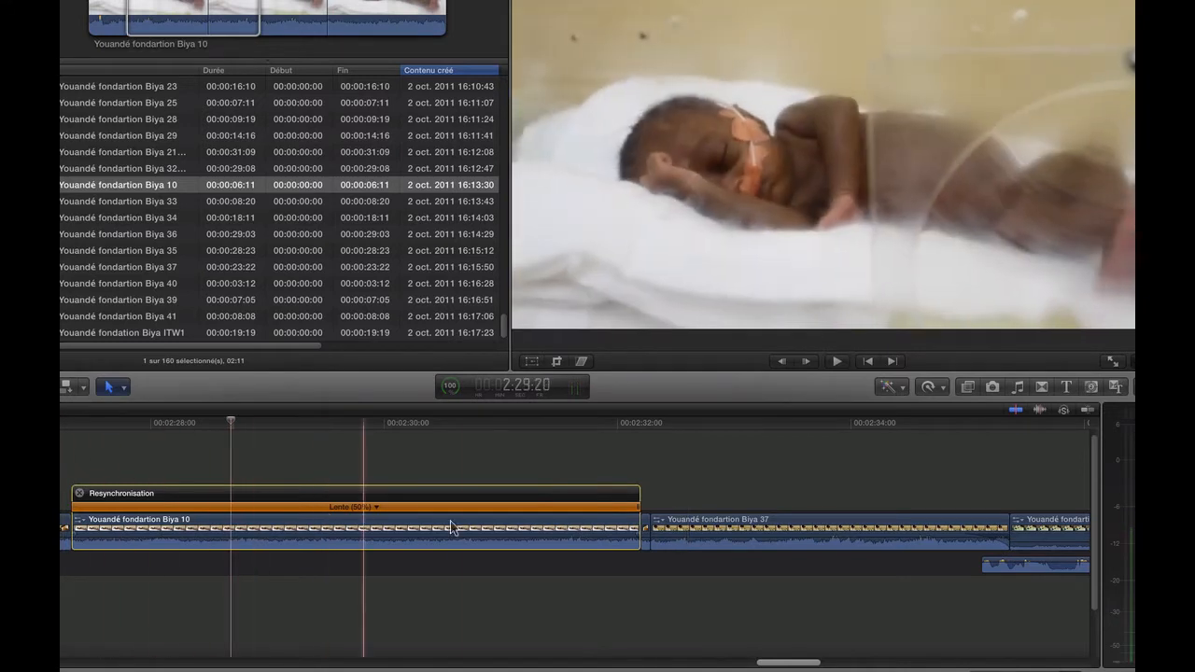
Return the clip to Normal (100 %) speed and play it back to compare the motion and sound
left_click(377, 507)
mouse_move(387, 519)
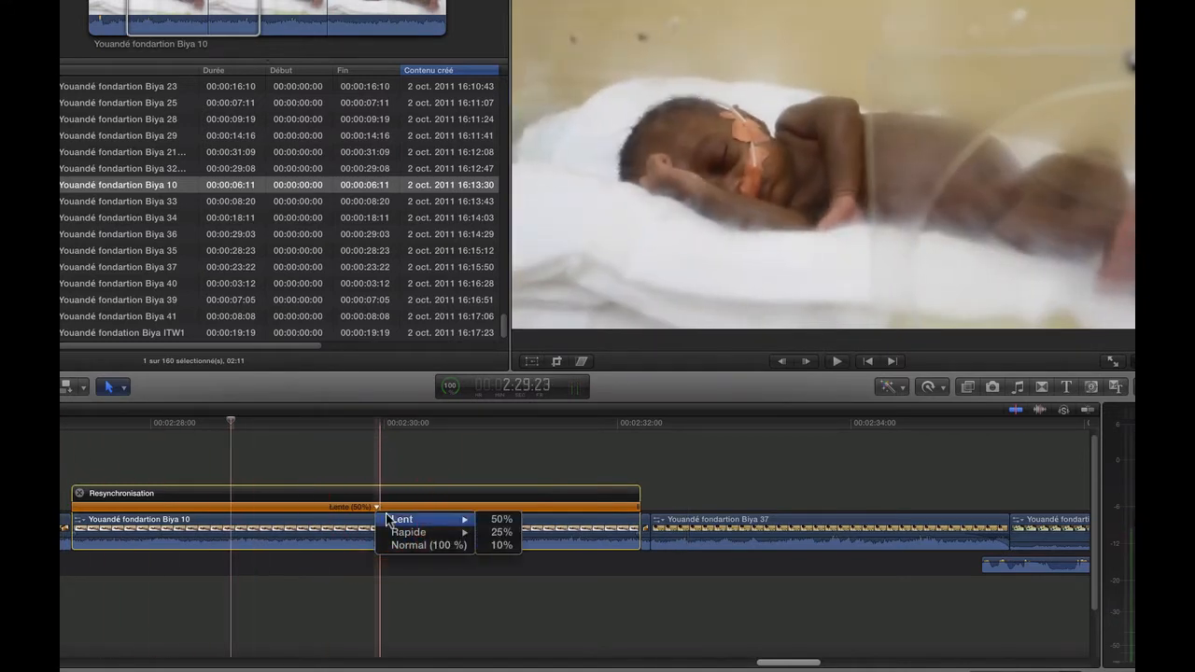
left_click(420, 544)
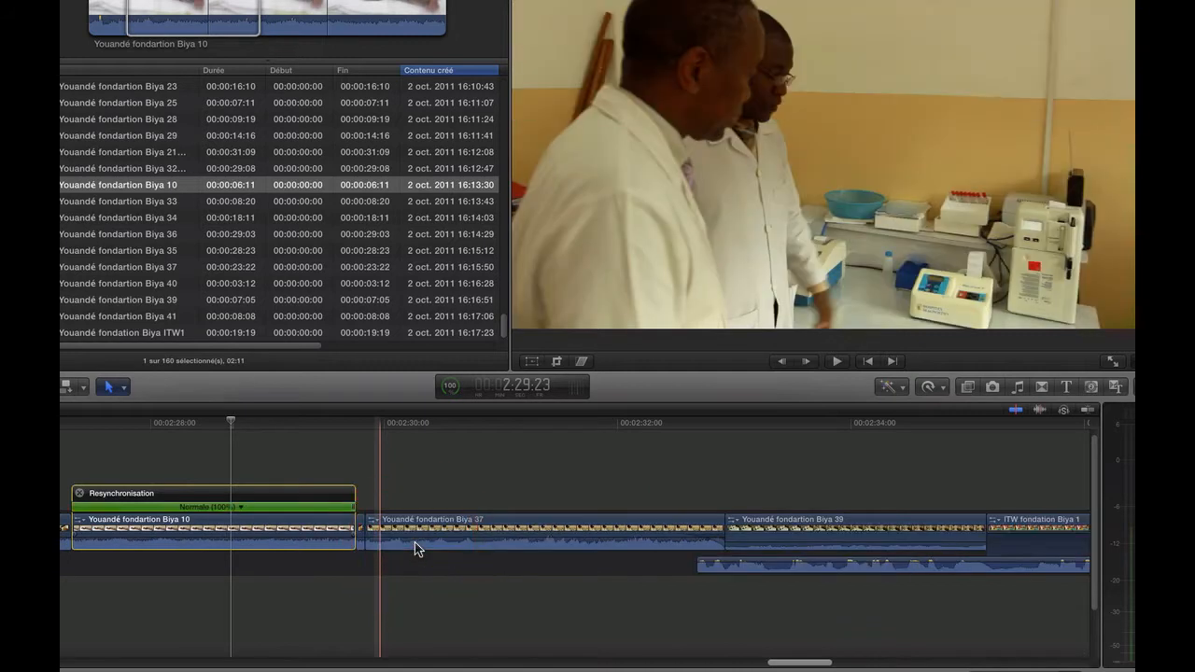
left_click(101, 472)
key("space")
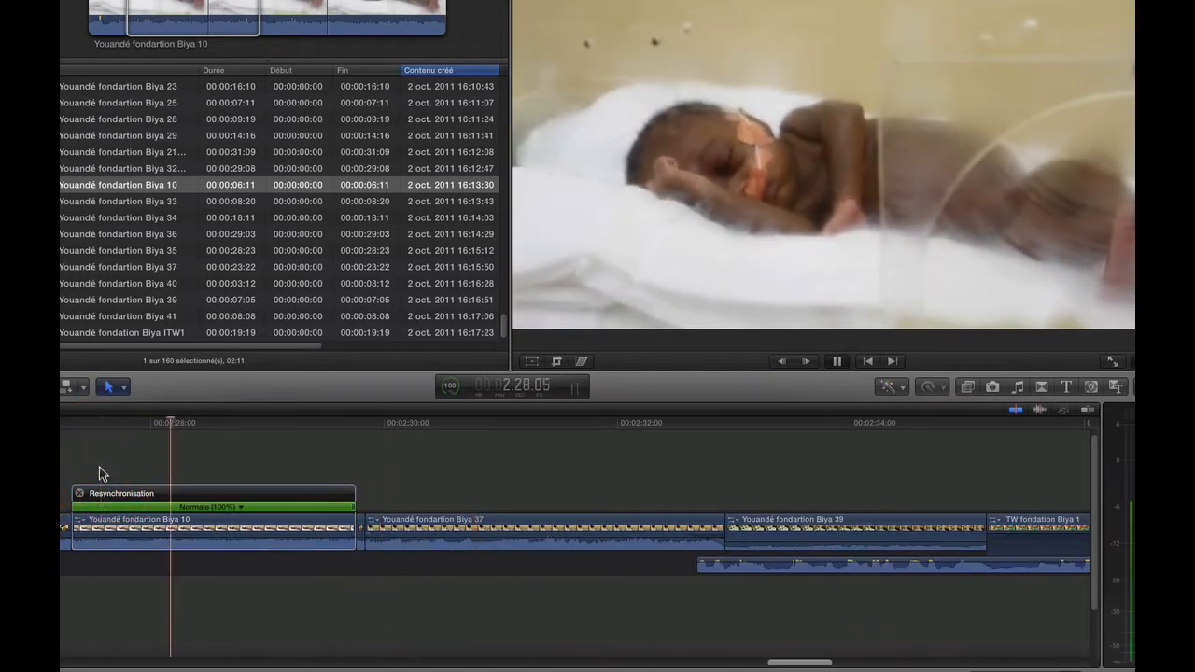
key("space")
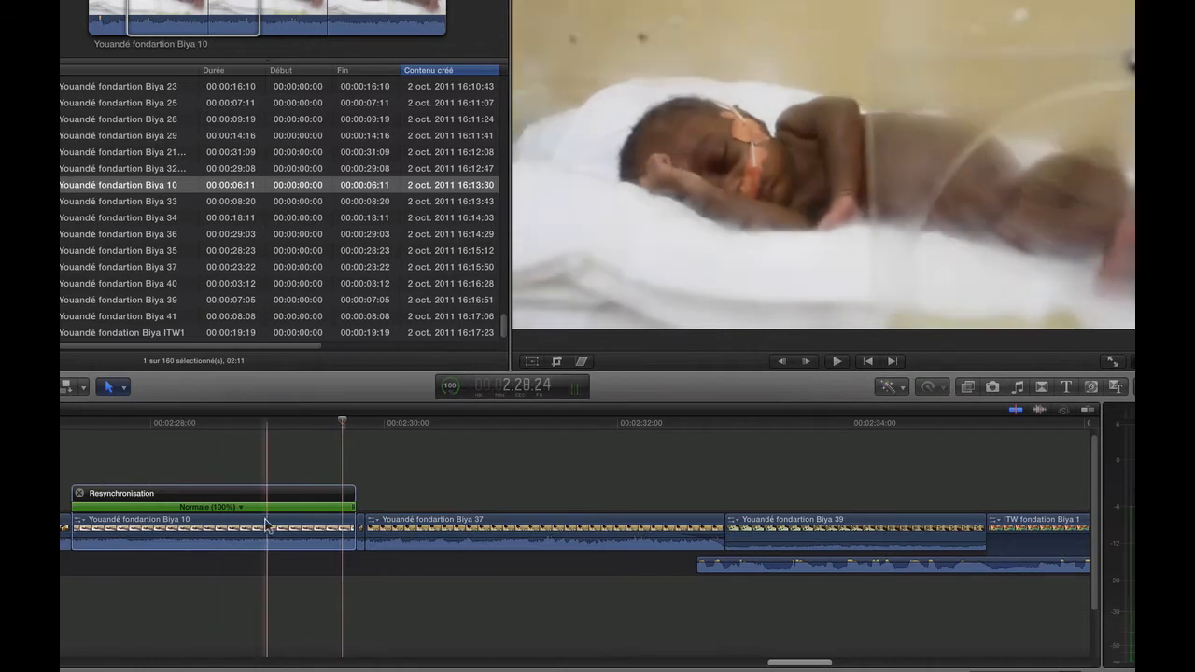
Slow the clip "Youandé fondartion Biya 10" to 50% with the Lent preset and play back the result
left_click(240, 507)
mouse_move(292, 520)
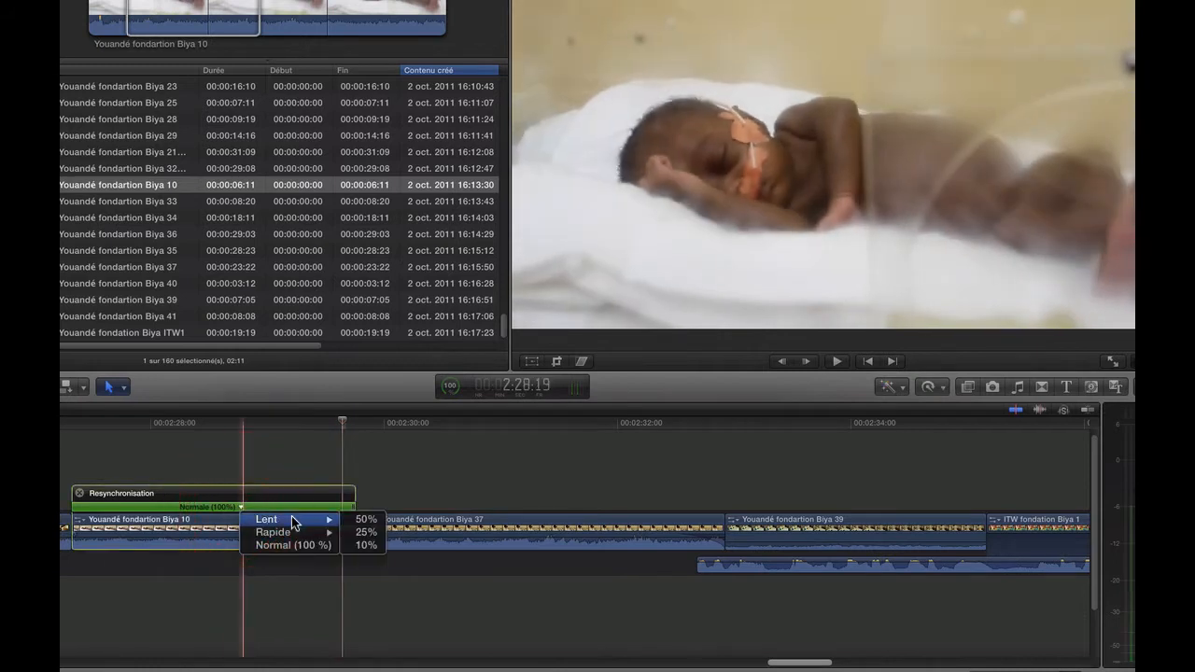
left_click(362, 519)
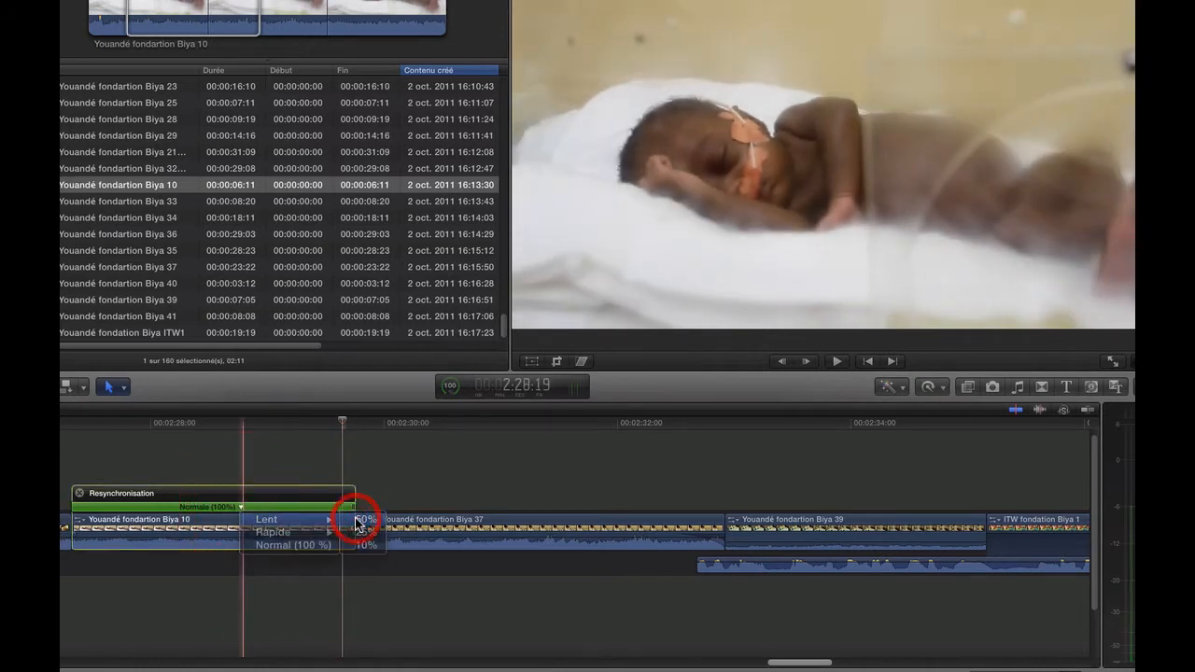
key("shift+slash")
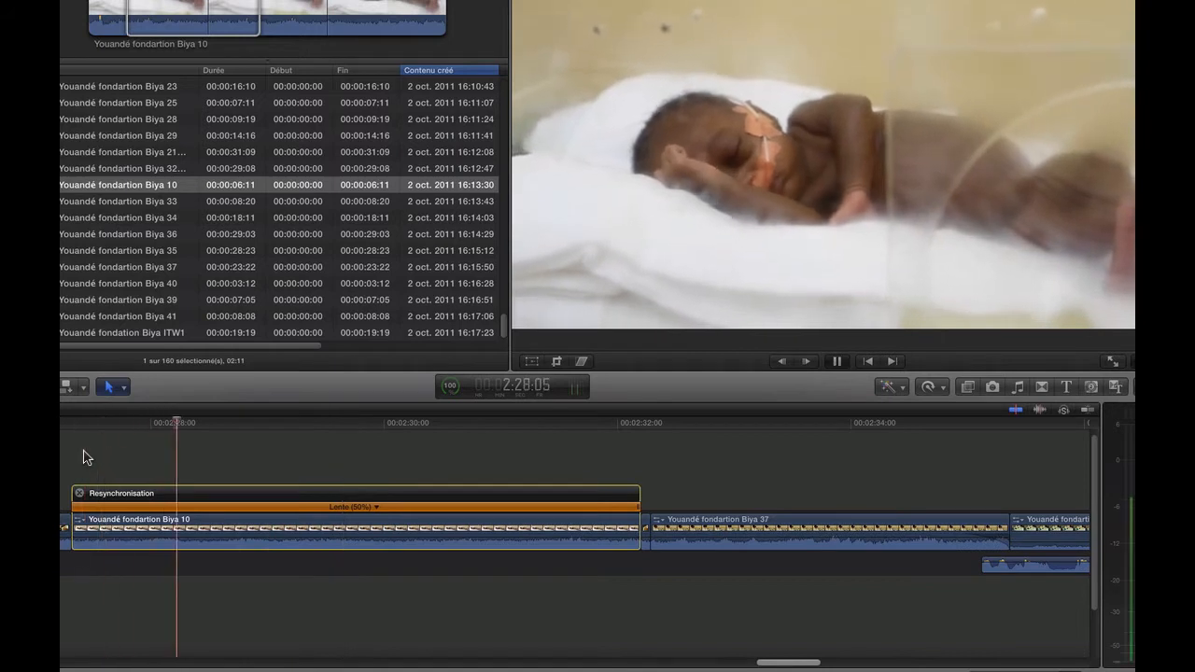
key("space")
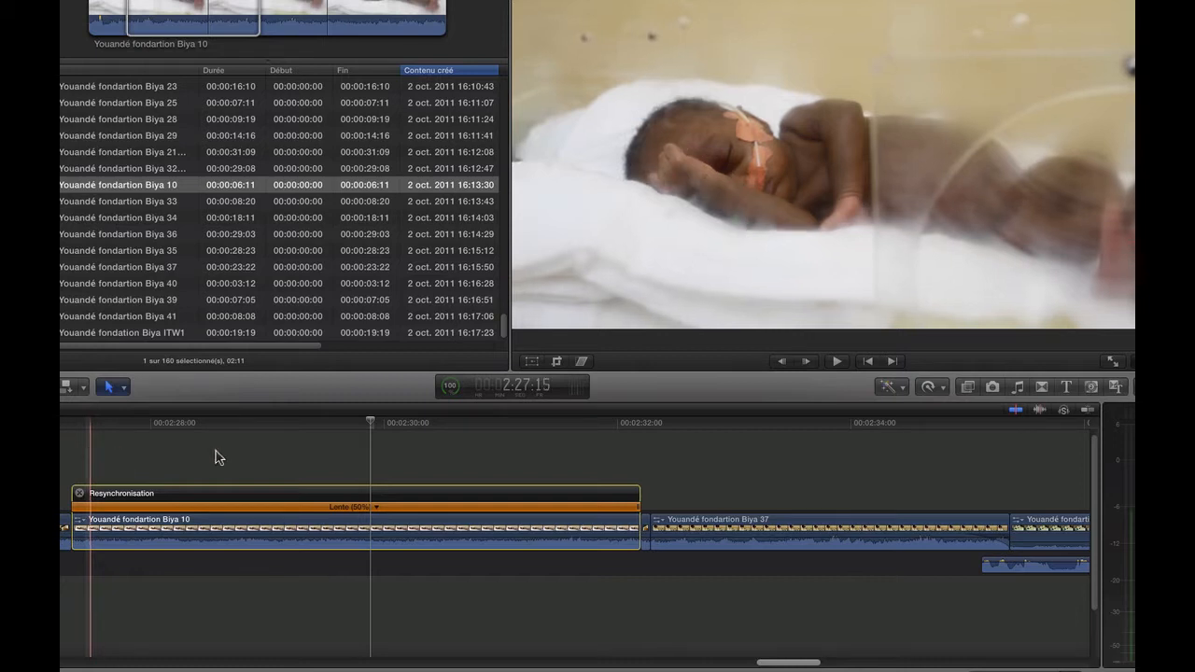
Turn off pitch preservation (Conserver la tonalité) for the slowed clip and play it back
left_click(941, 389)
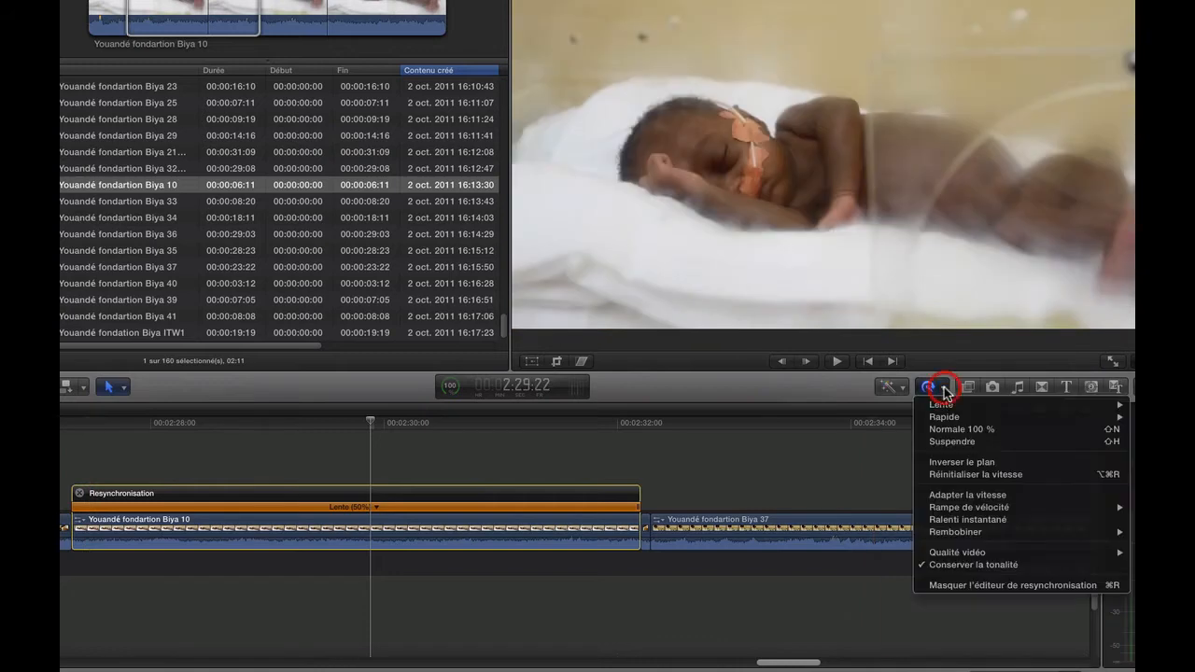
left_click(985, 564)
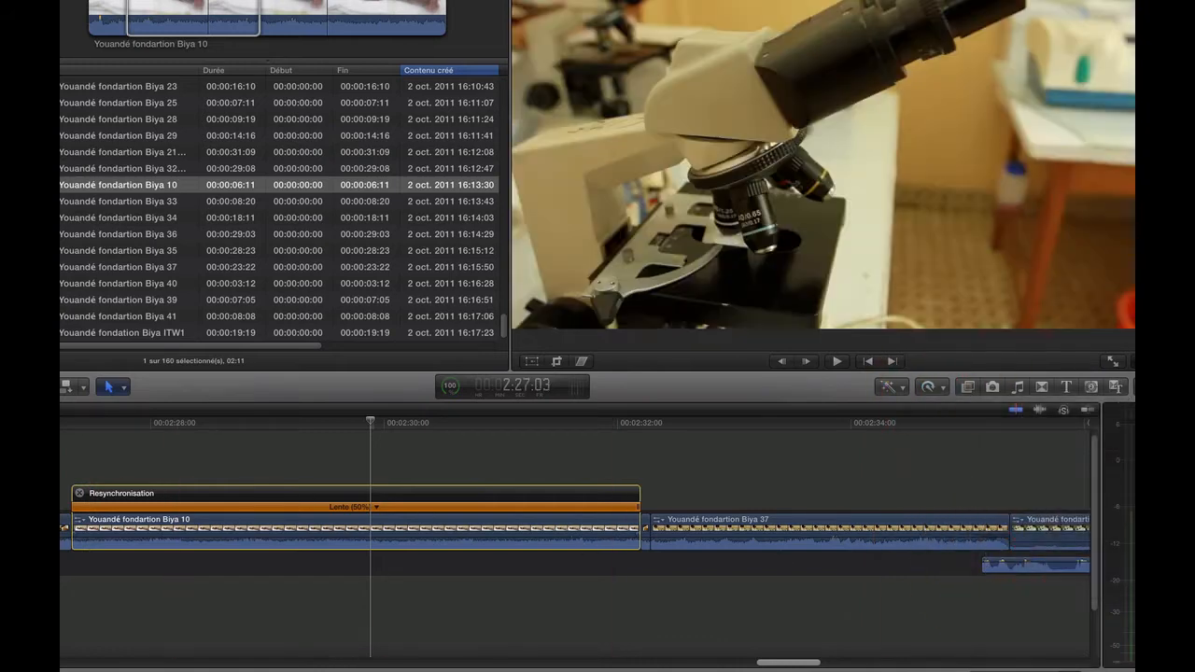
key("space")
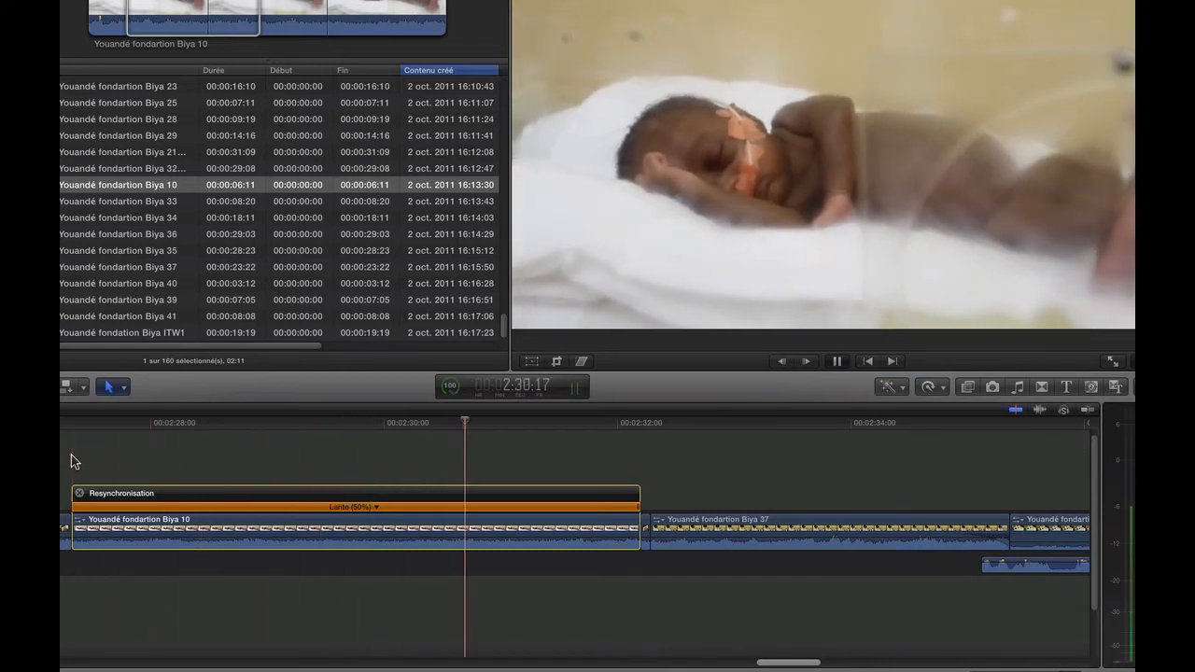
Turn pitch preservation (Conserver la tonalité) back on for the slowed clip and play it back
key("space")
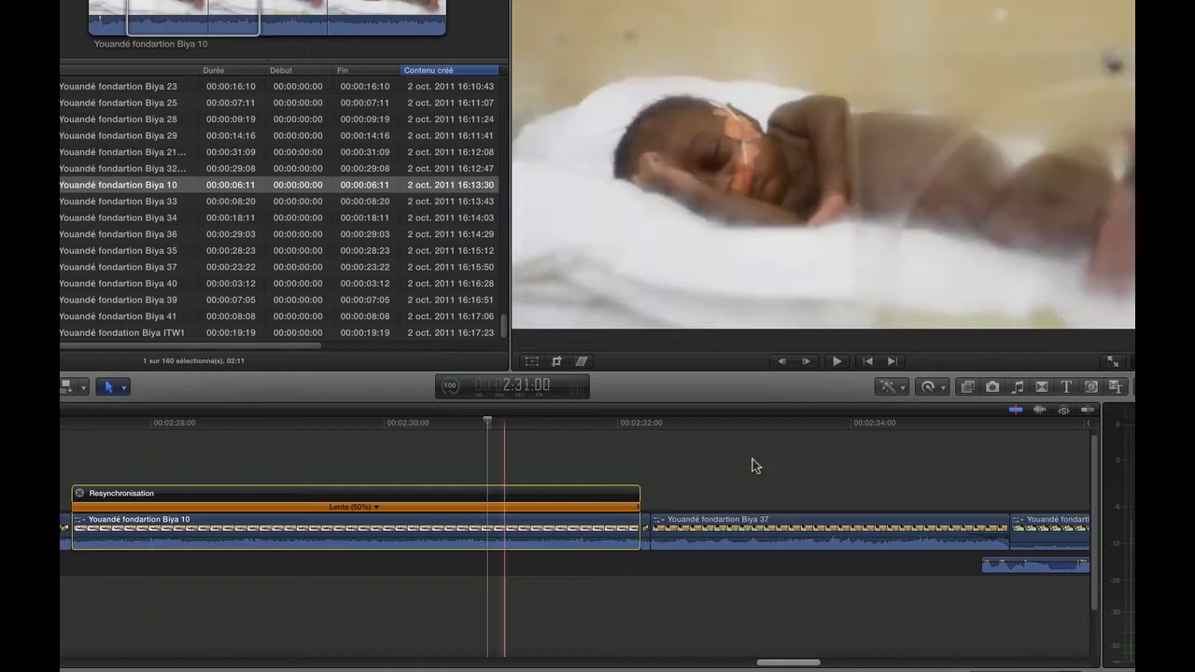
left_click(944, 388)
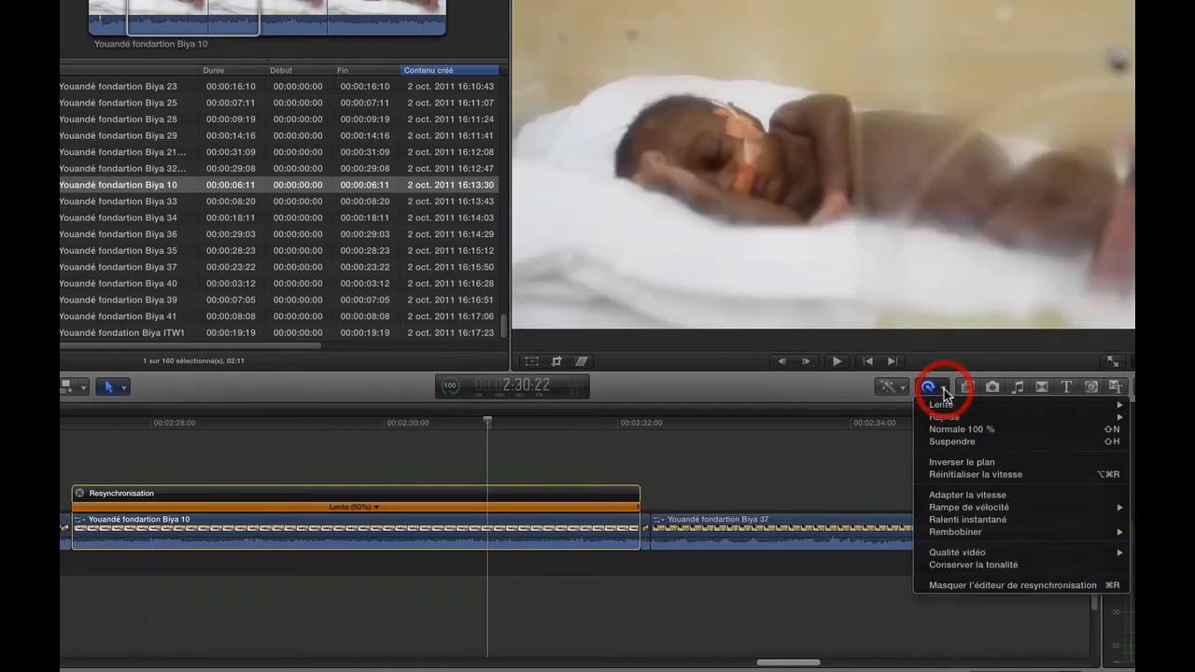
left_click(972, 566)
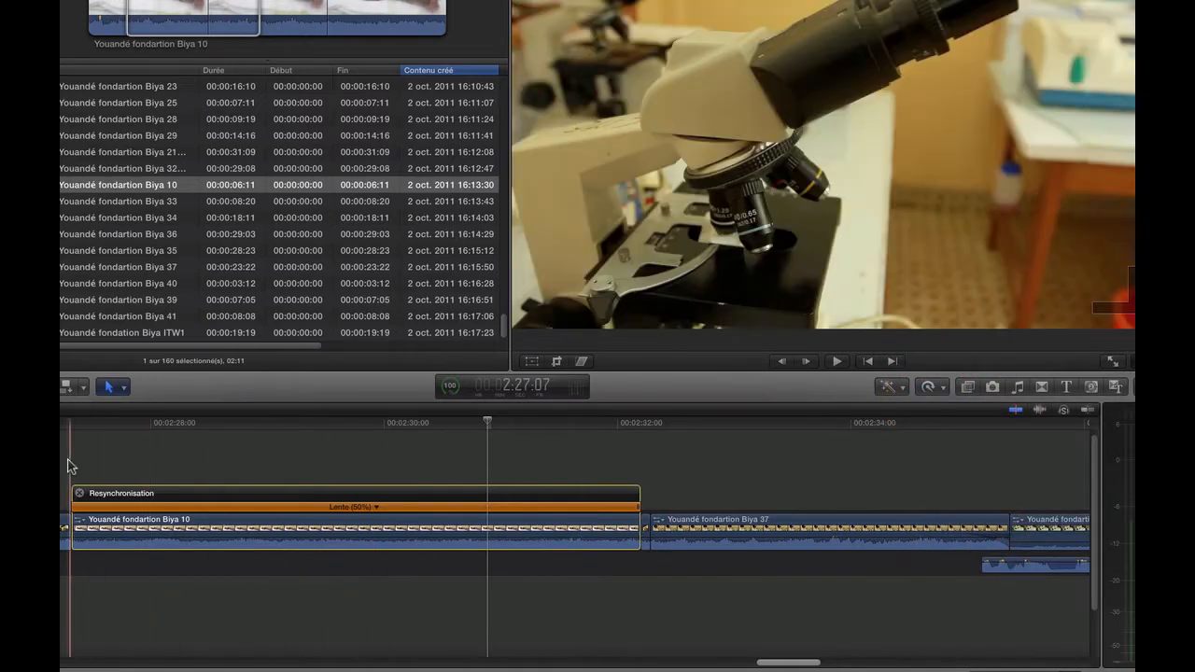
key("space")
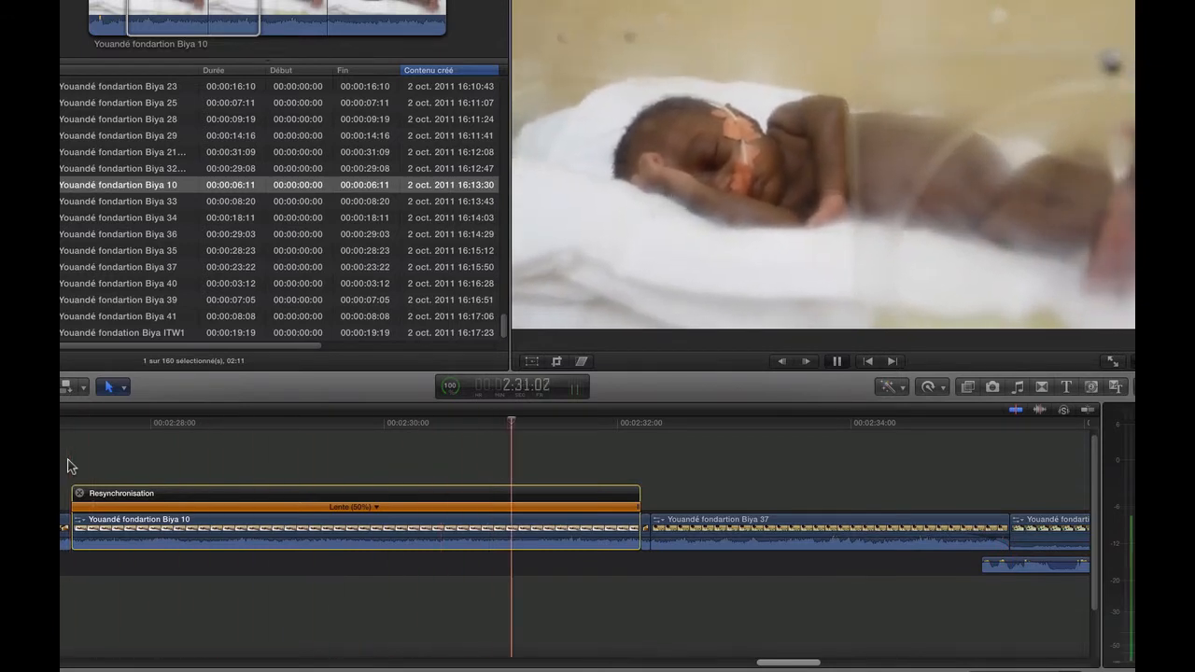
key("space")
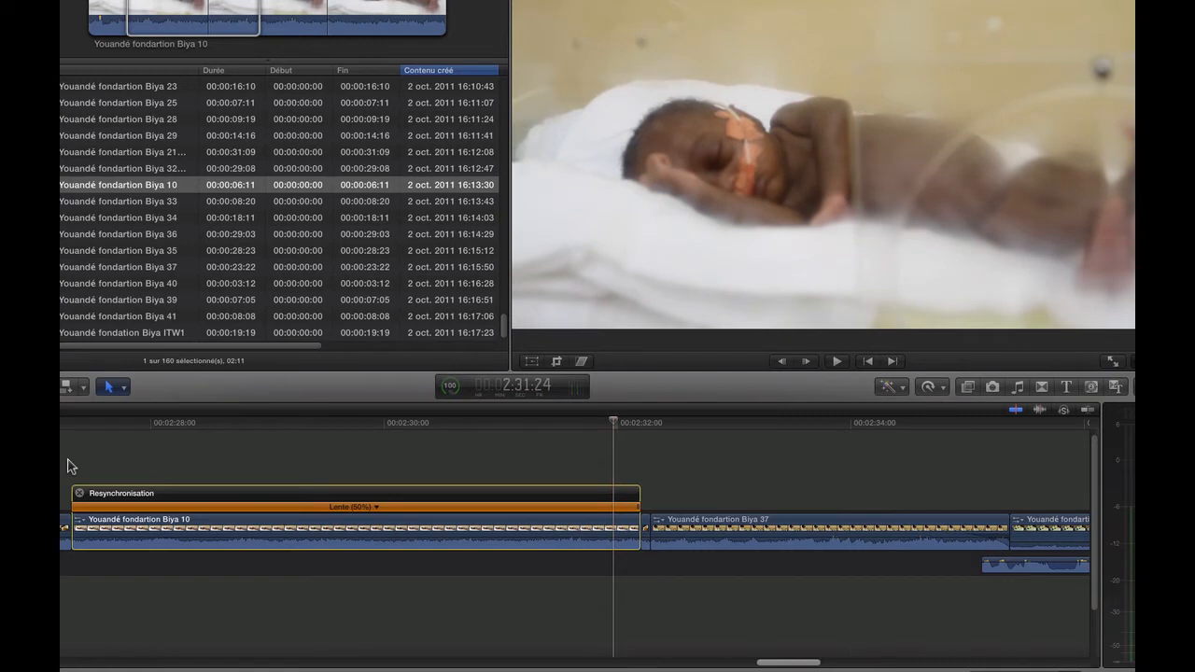
Switch pitch preservation (Conserver la tonalité) off again for the 50% clip and listen to it
left_click(943, 388)
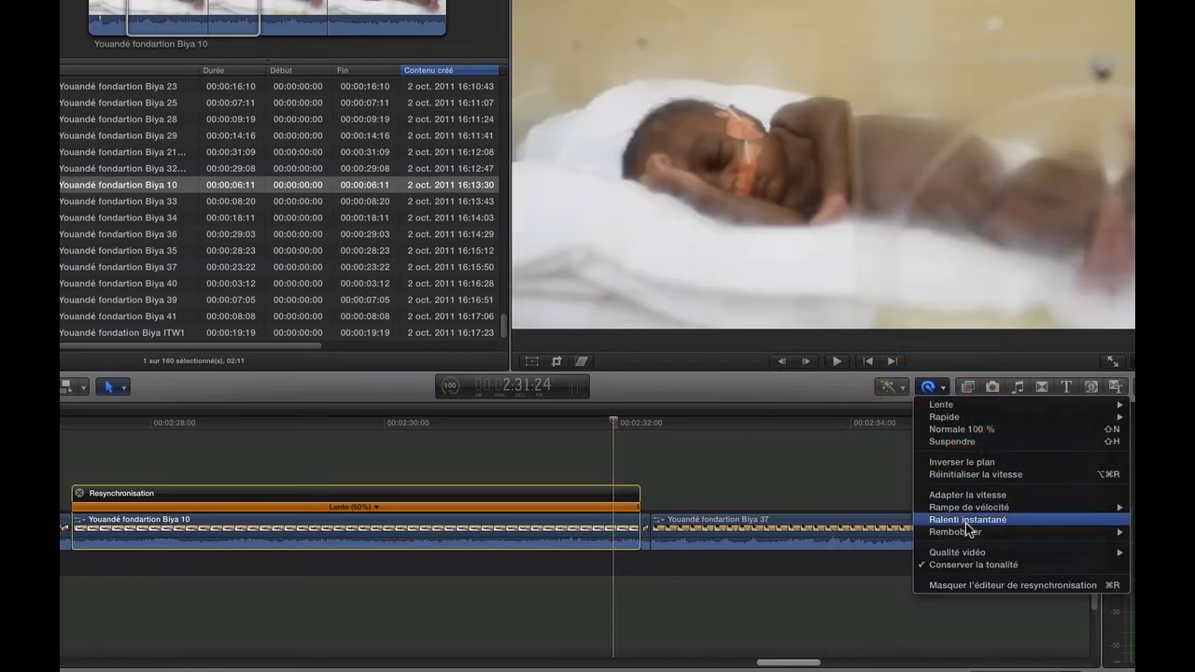
left_click(961, 563)
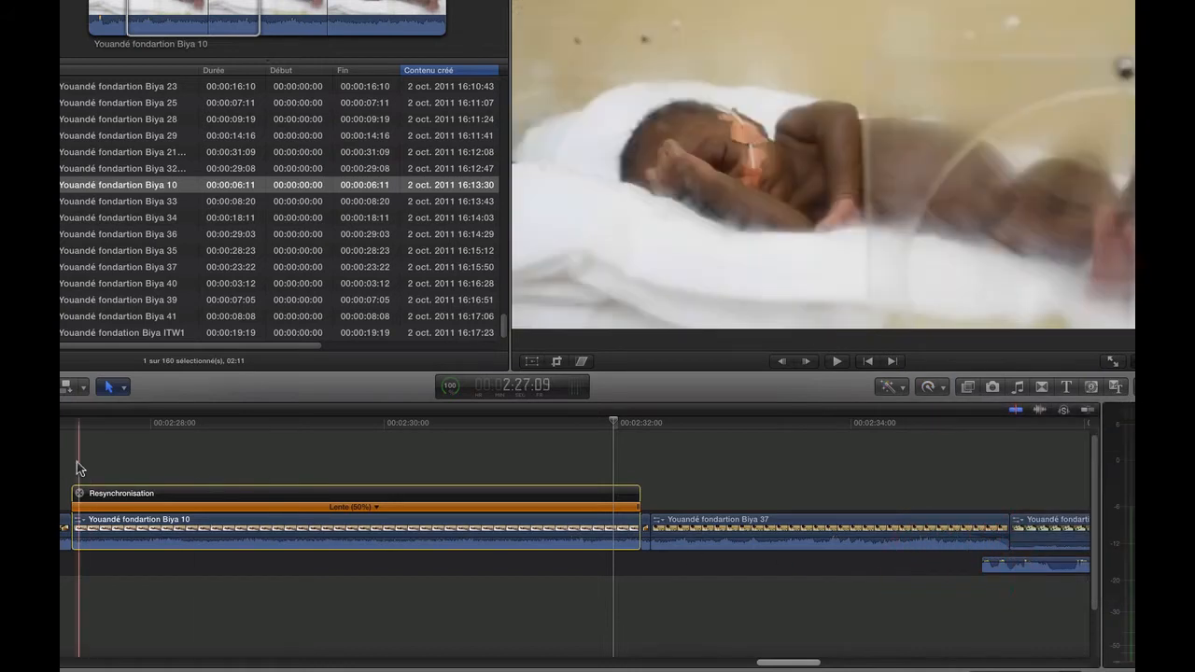
key("space")
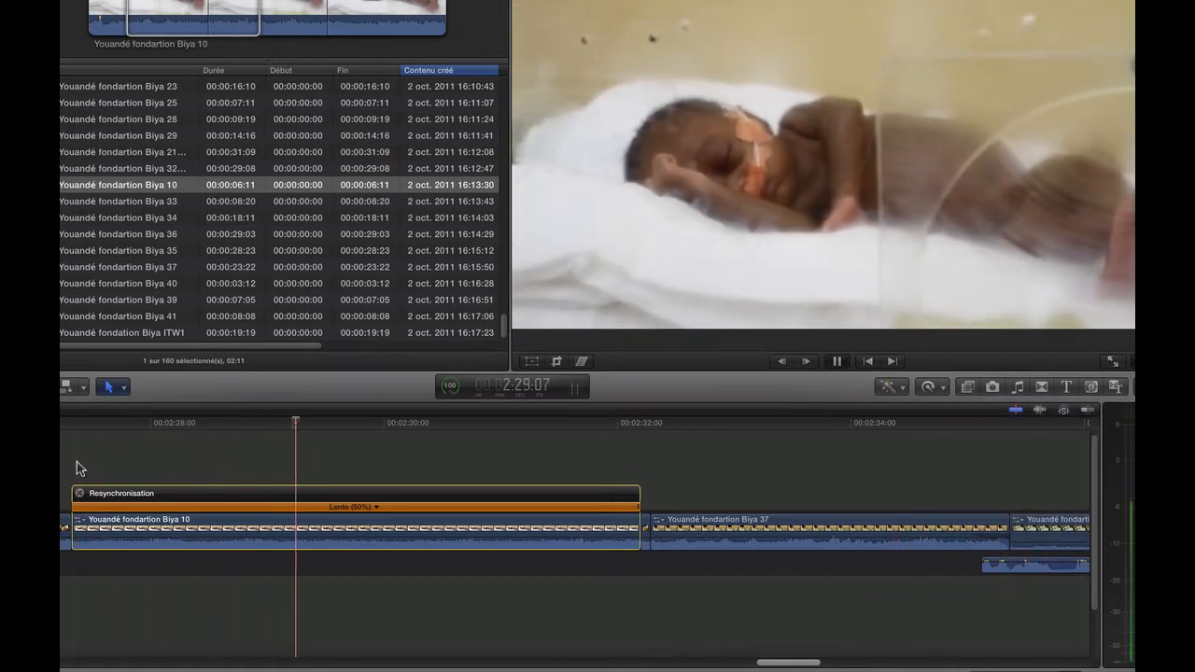
Reset the clip "Youandé fondartion Biya 10" to normal speed, reapply the Lent 50% preset and play it
left_click(213, 542)
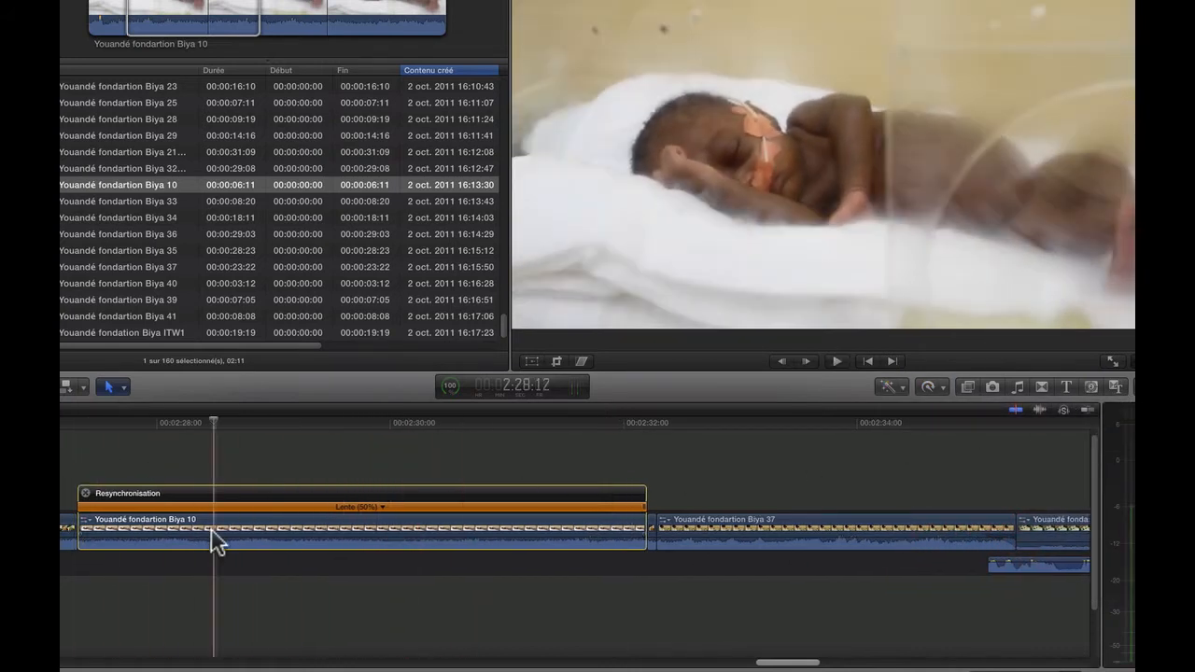
key("shift+n")
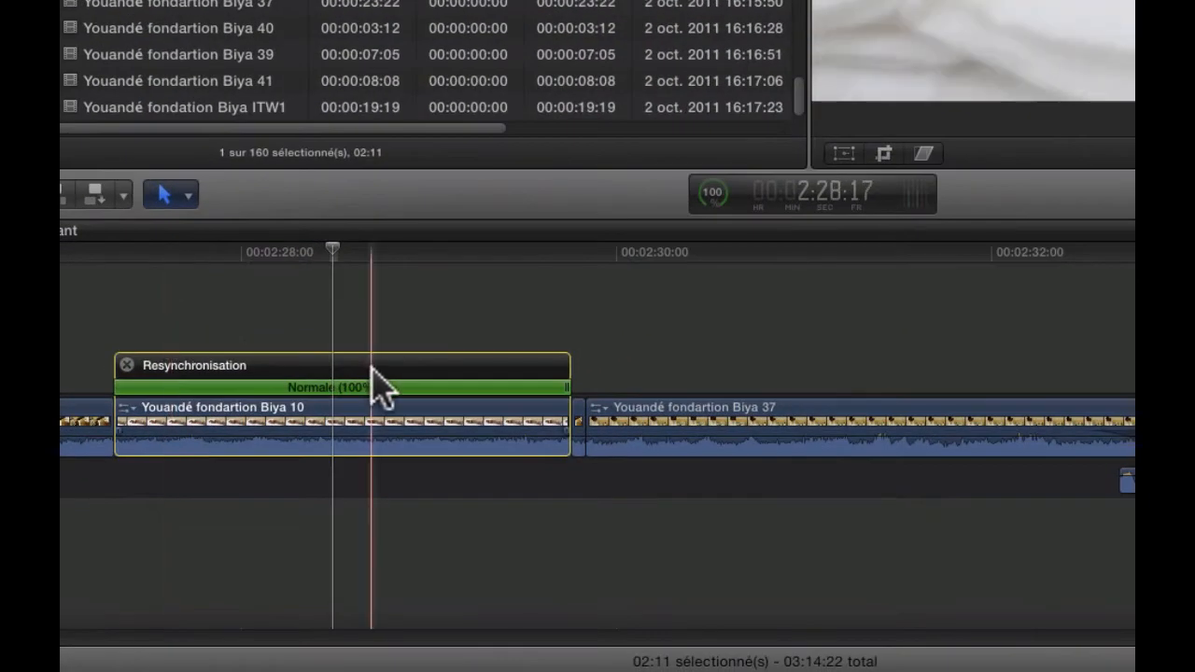
left_click(385, 387)
mouse_move(483, 411)
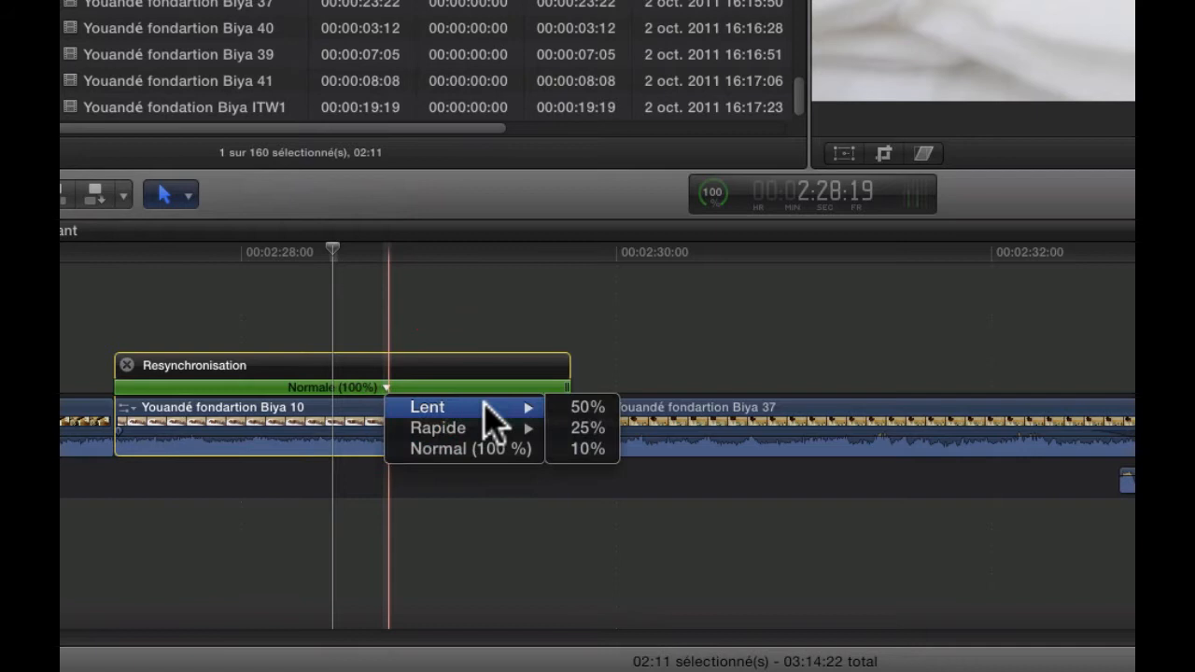
left_click(581, 408)
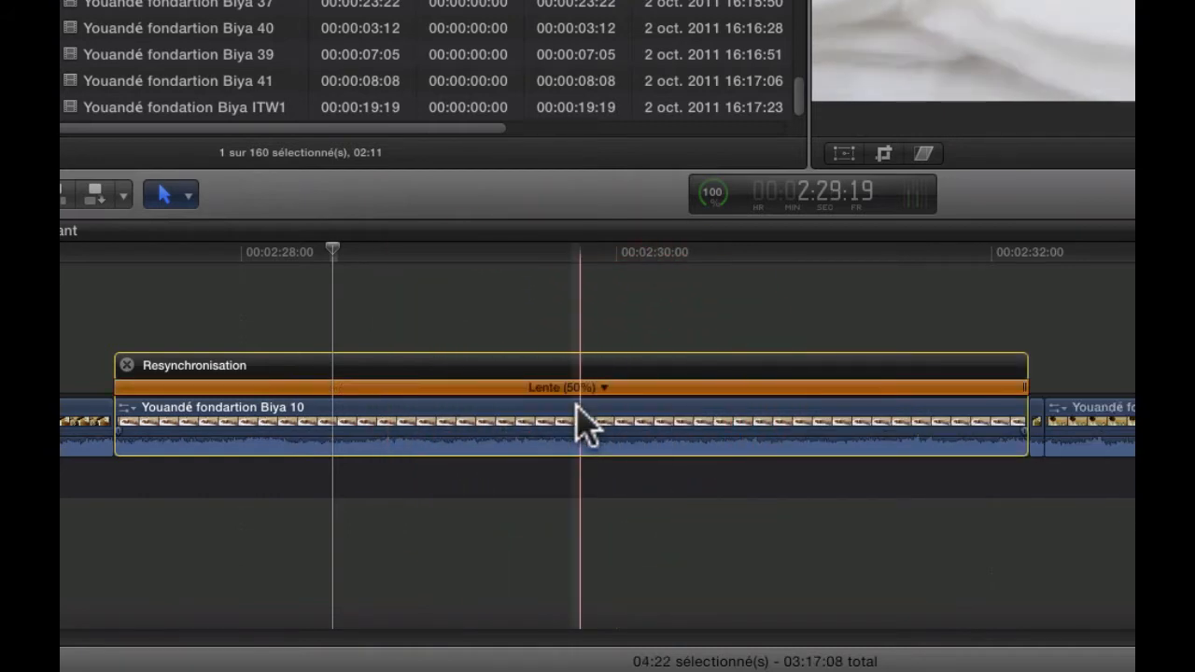
key("space")
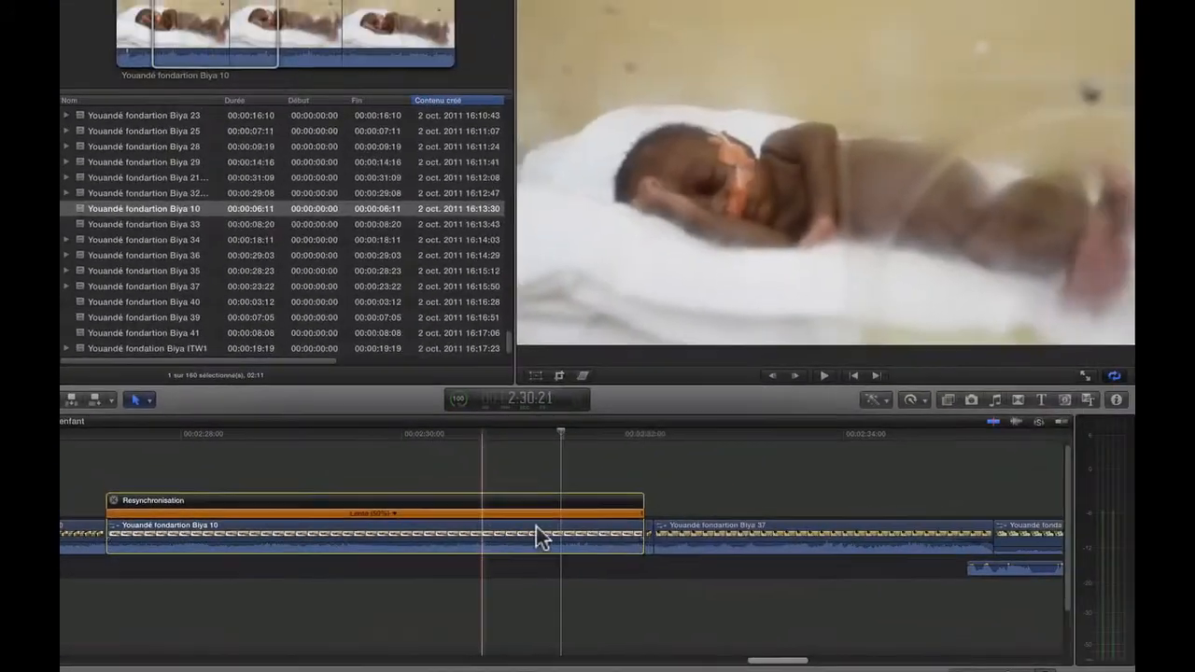
Stretch the end of the clip's retiming bar to slow it to about 38% and play it from the beginning
left_click_drag(642, 516, 803, 519)
left_click(155, 475)
key("space")
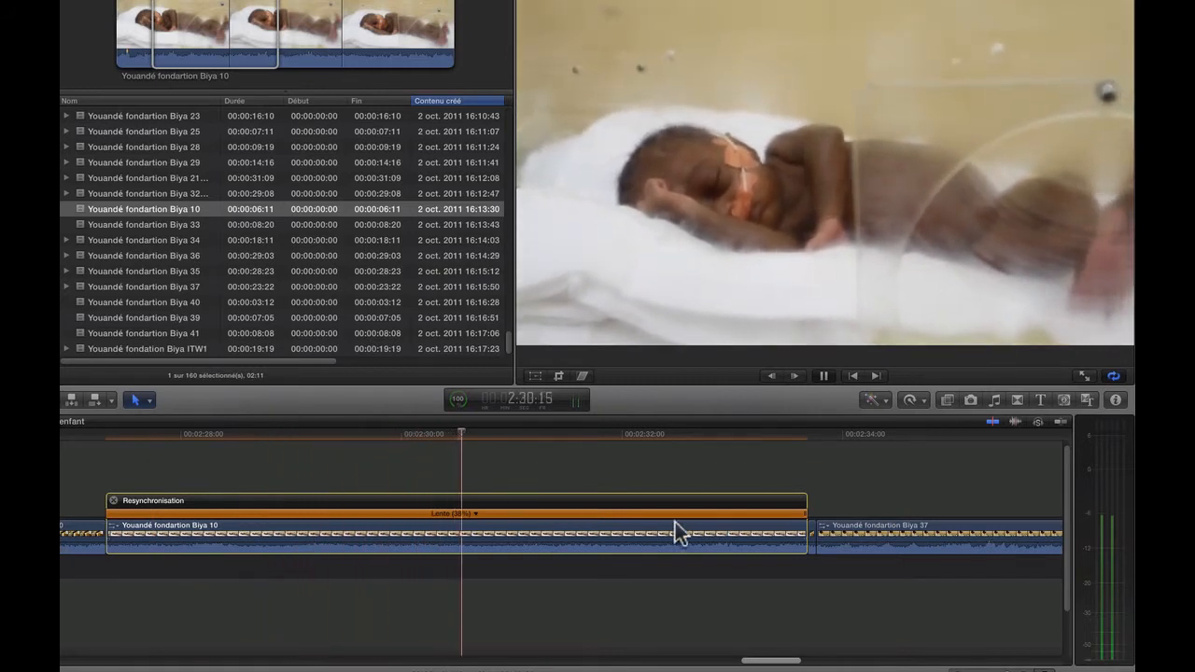
Shorten the clip's retiming bar to bring the speed to 87% and play it from the beginning
left_click_drag(805, 515, 414, 515)
left_click(120, 473)
key("space")
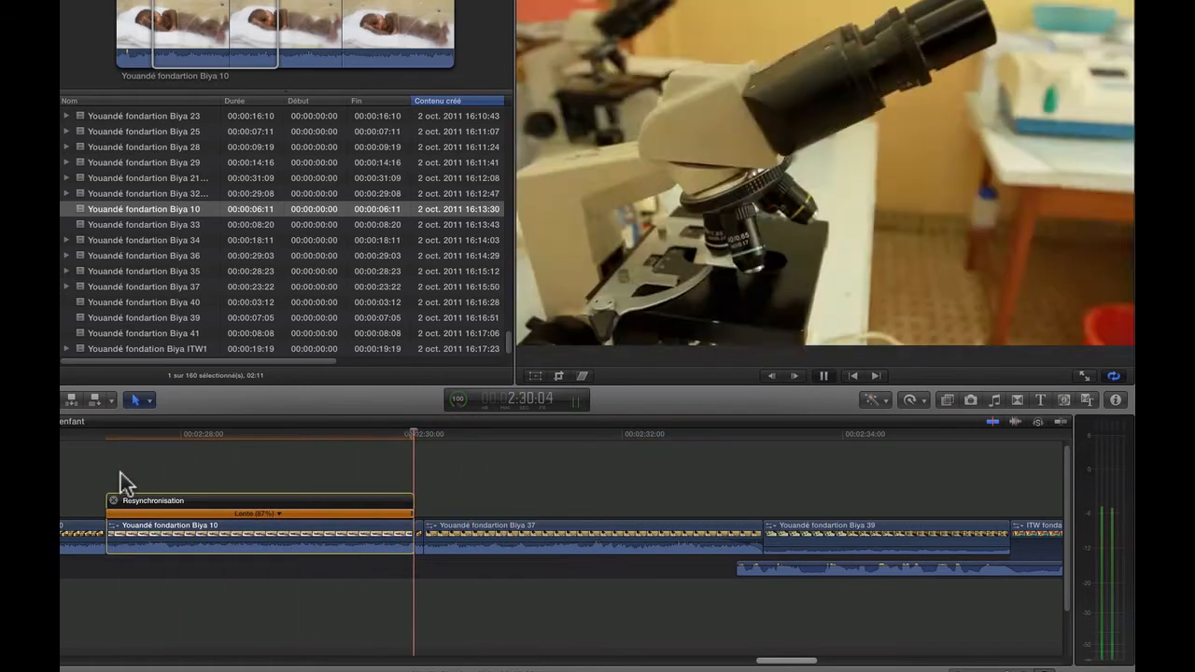
Shorten the retiming bar to speed the clip up to 134%, play it, and stretch it back to Normale (100%)
left_click_drag(414, 514, 304, 516)
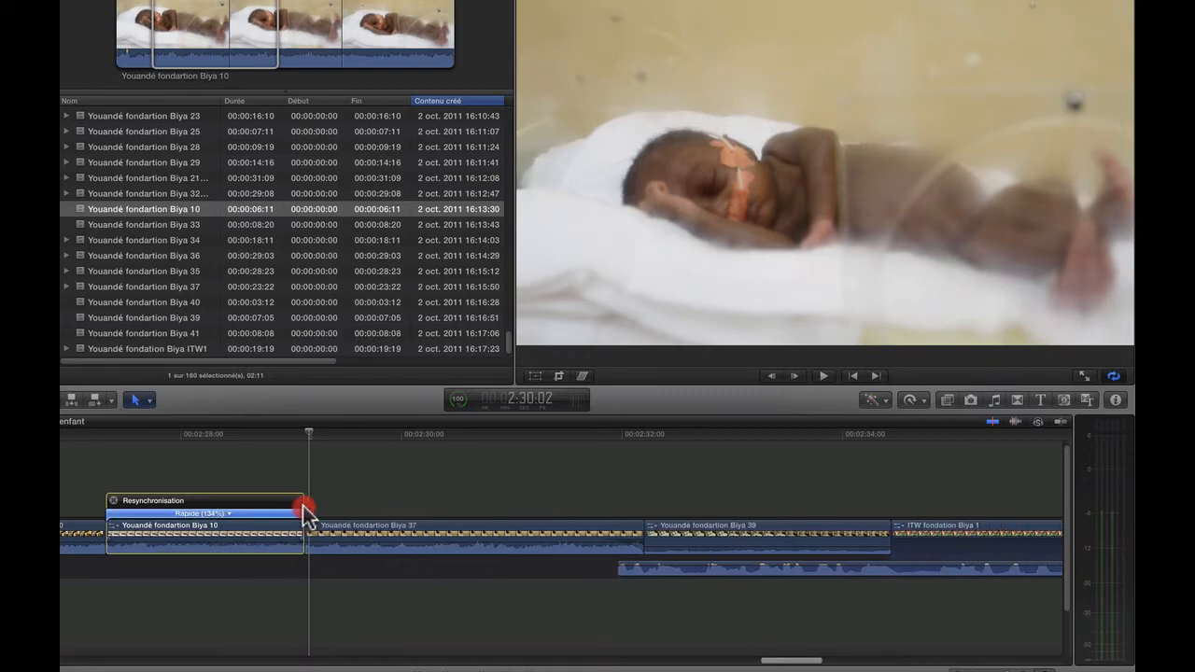
key("space")
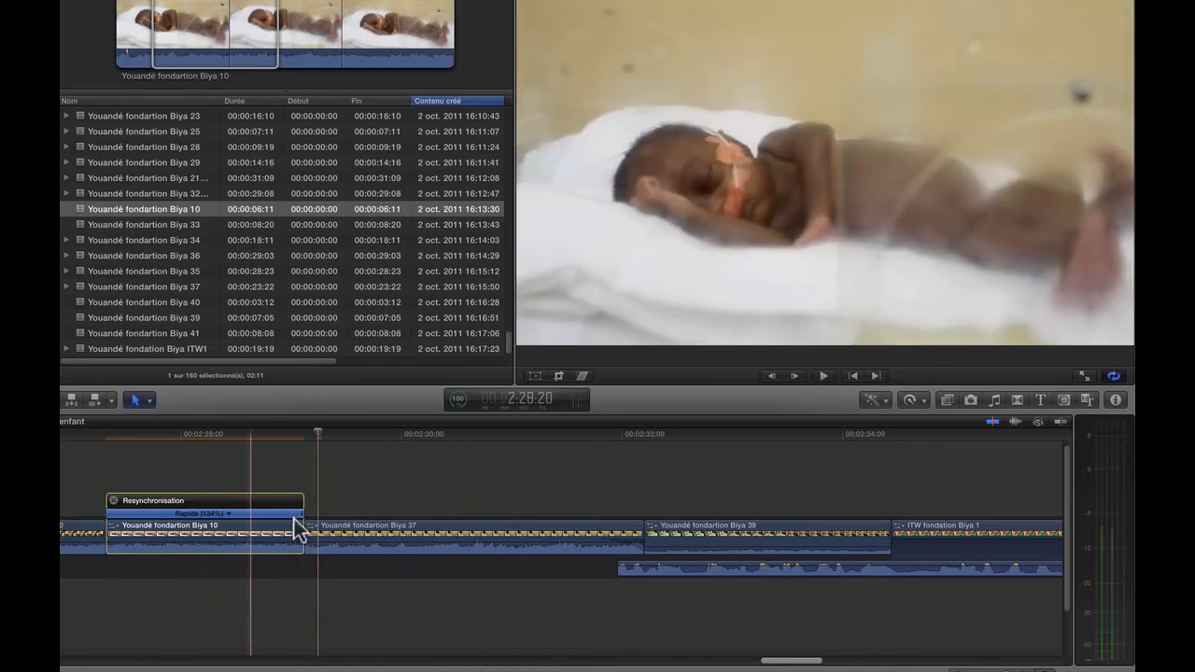
left_click_drag(301, 516, 376, 522)
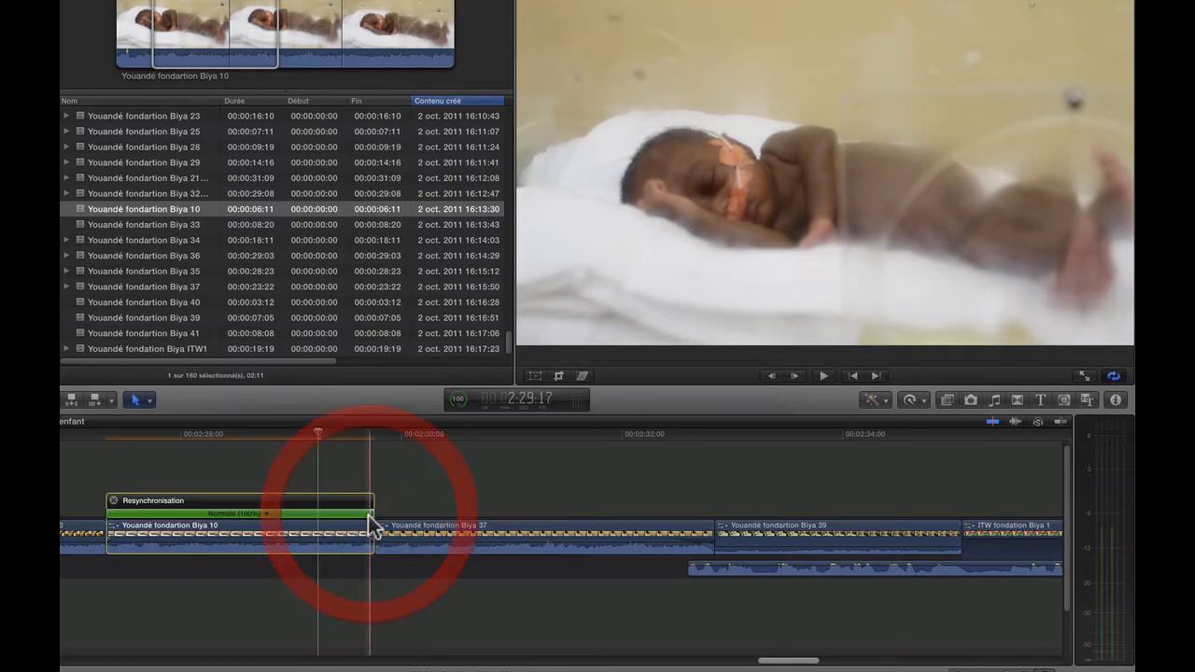
Reverse the clip "Youandé fondartion Biya 10" (Inverser le plan), play it back, and restore its normal forward speed
left_click(921, 403)
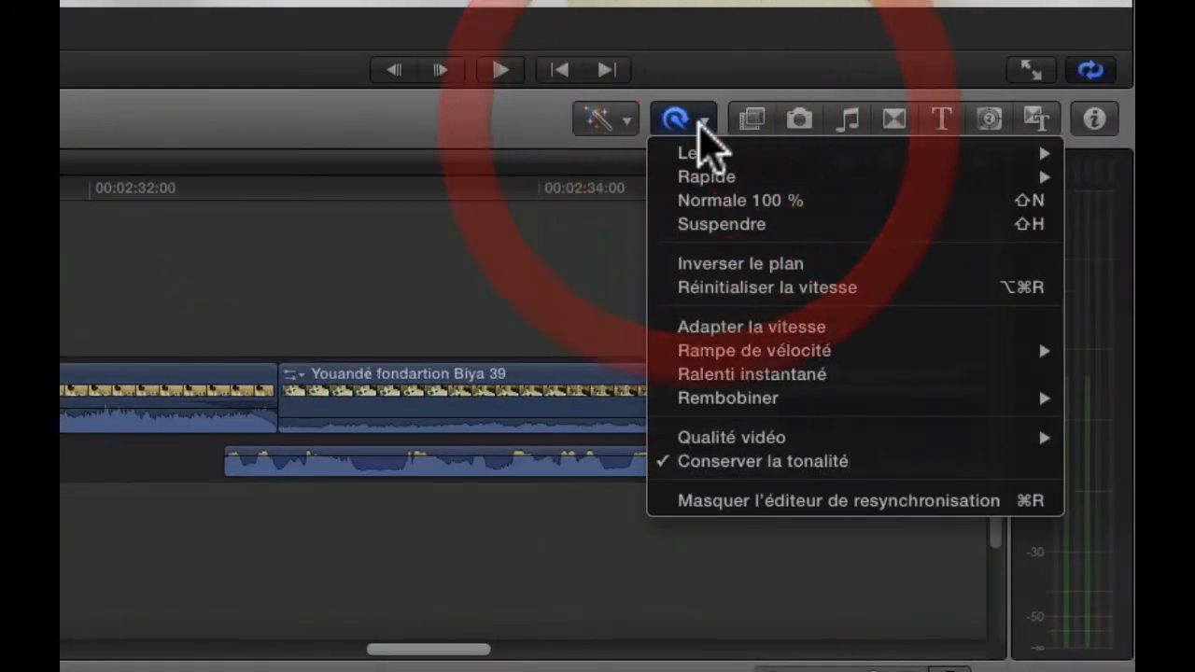
left_click(734, 265)
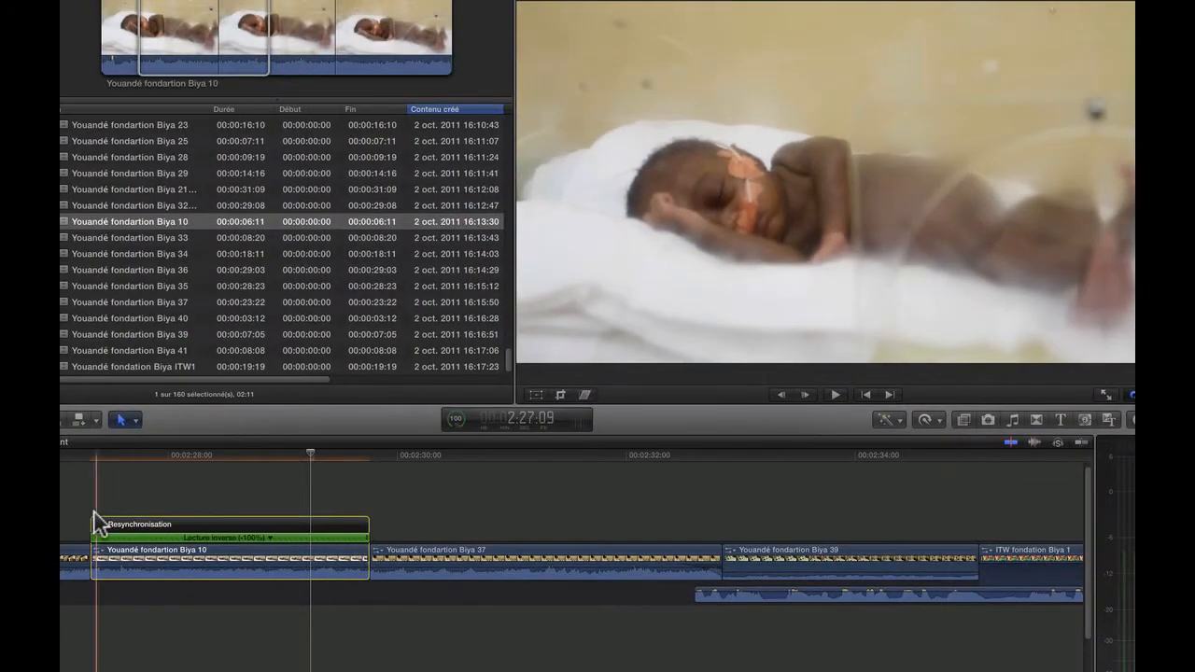
key("space")
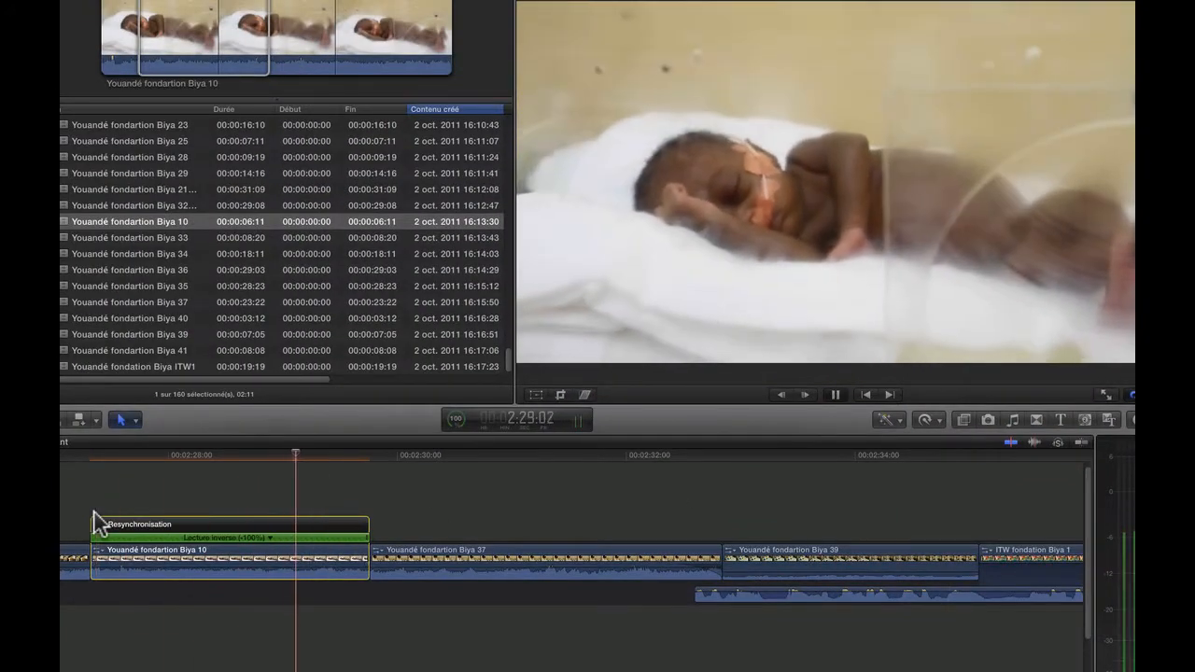
key("space")
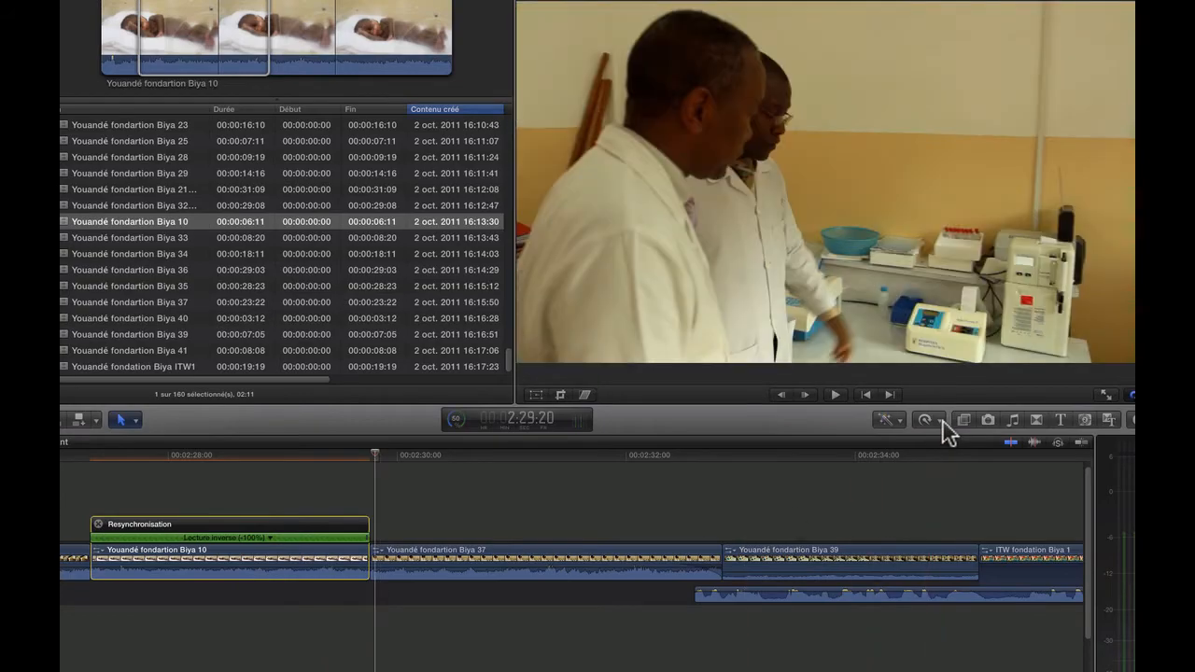
left_click(941, 420)
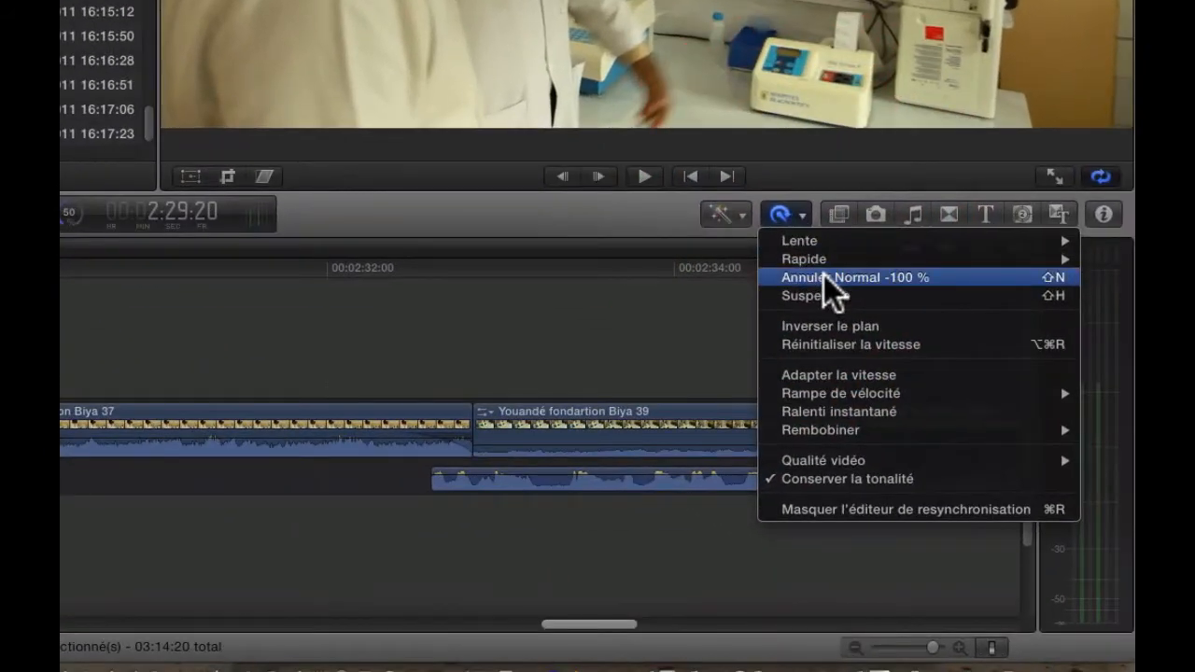
left_click(823, 276)
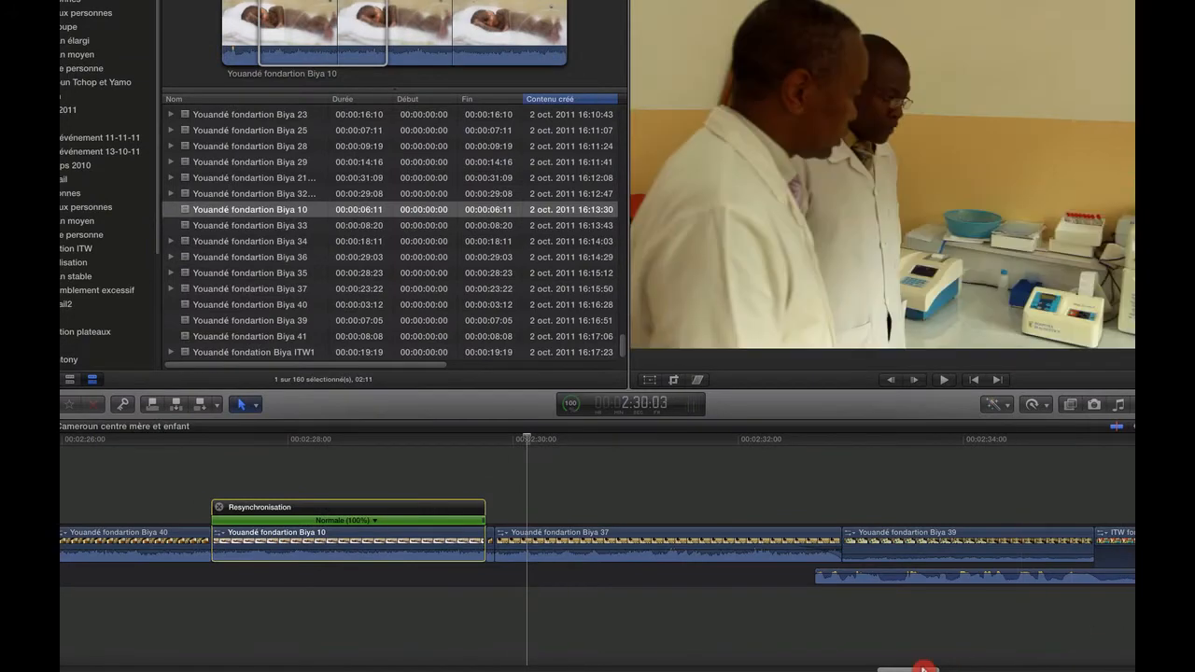
Find the cut point in the clip "Youandé fondartion Biya 3" and split it just before 00:02:50:00
left_click_drag(923, 668, 1027, 668)
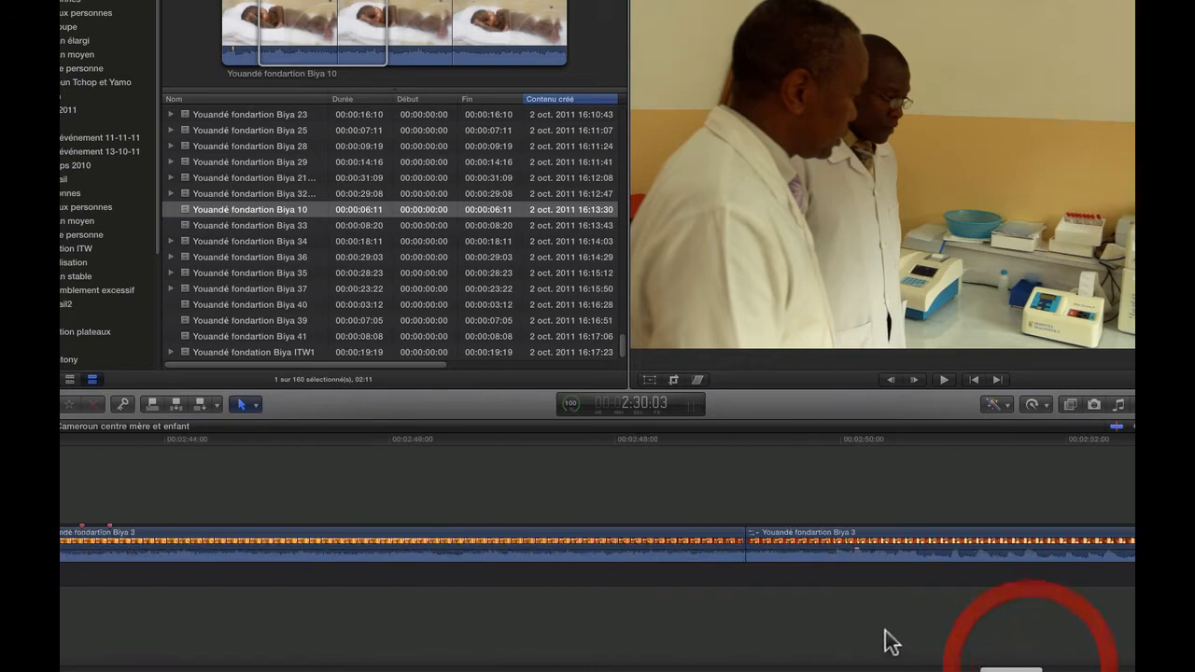
left_click(887, 633)
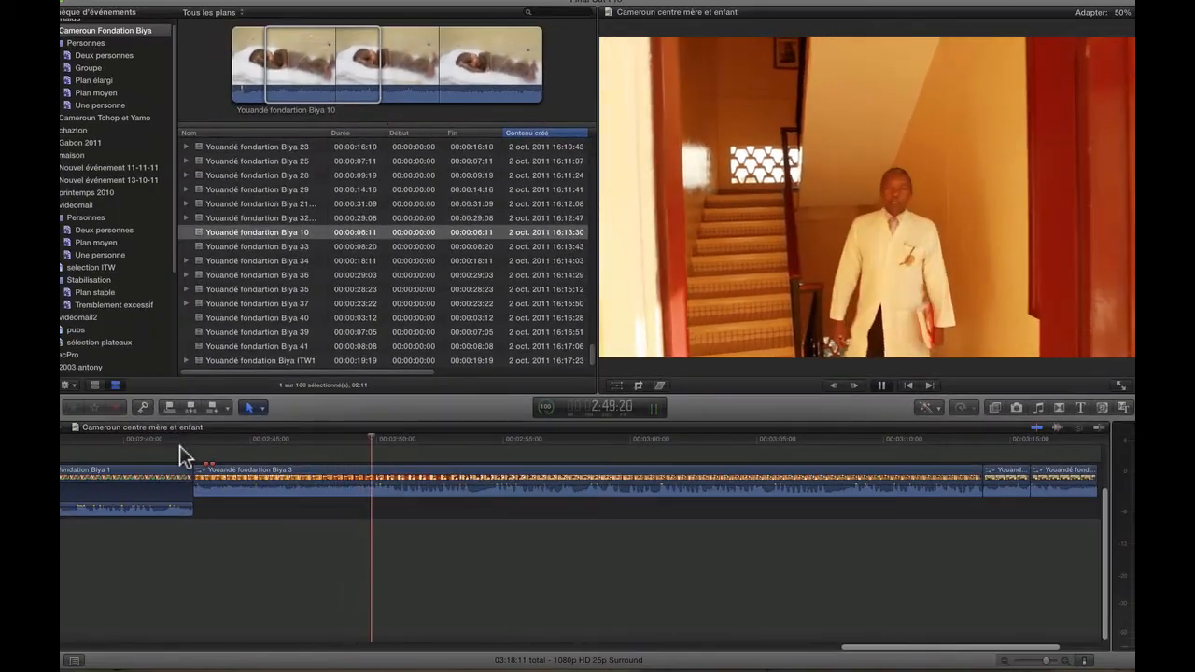
key("space")
left_click(365, 437)
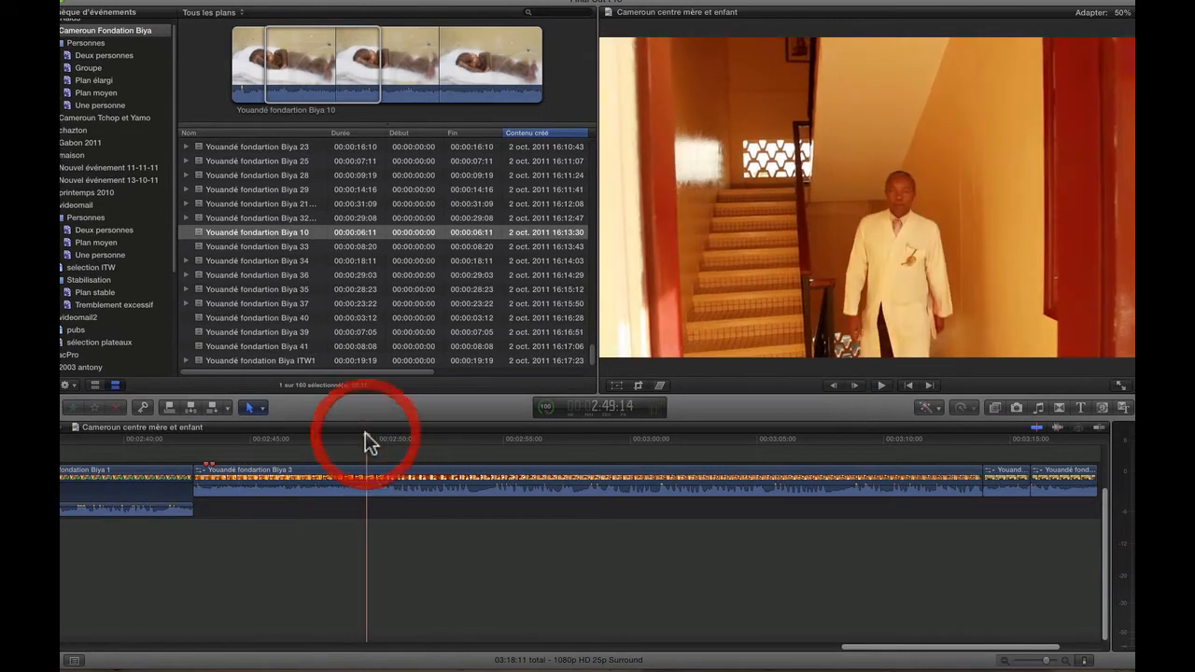
key("Left")
key("Left")
key("Left")
key("Left")
key("Left")
key("Left")
key("Left")
key("Left")
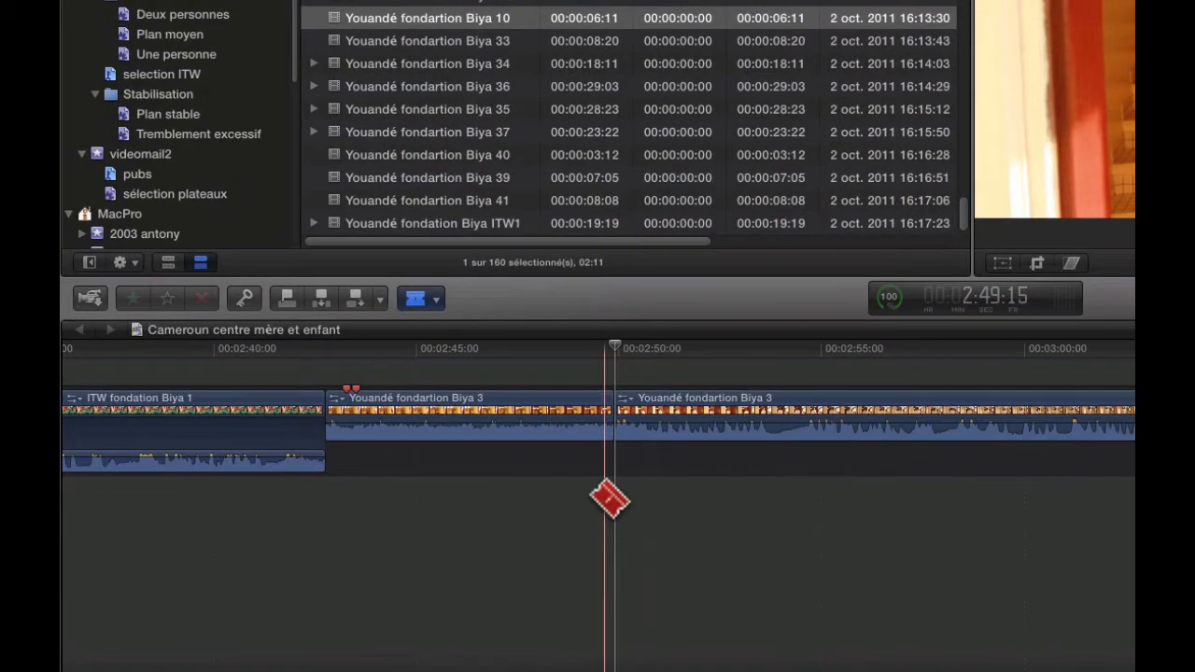
key("a")
Select the first part of the split clip "Youandé fondartion Biya 3" and show its retiming editor
left_click(554, 397)
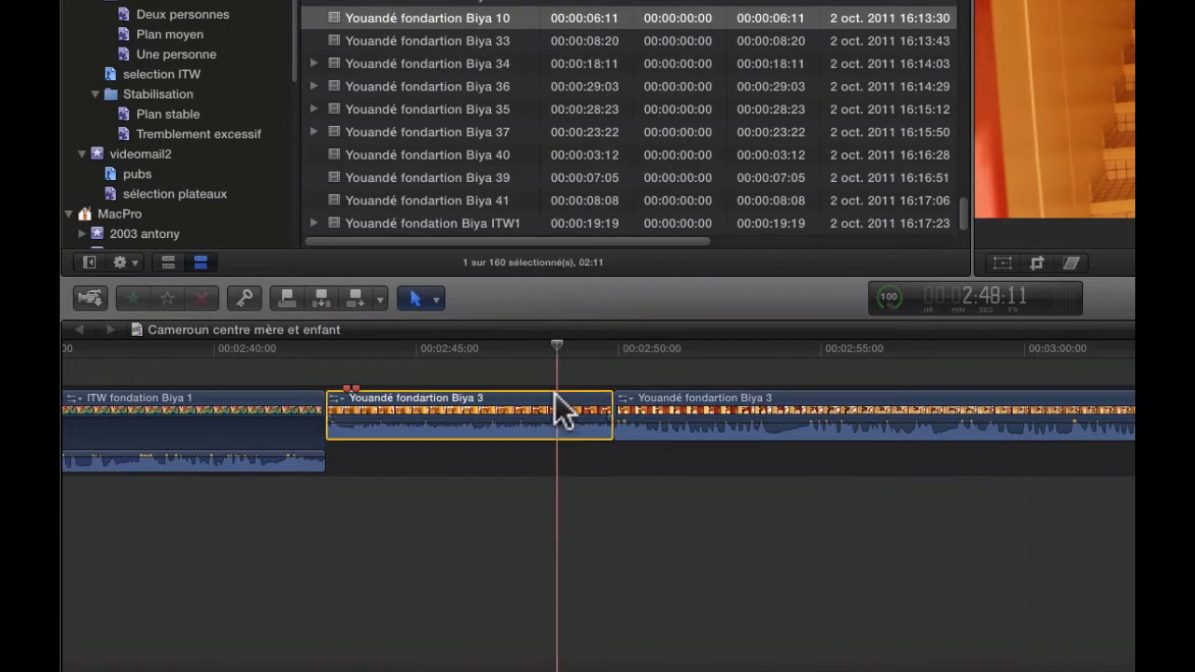
key("super+equal")
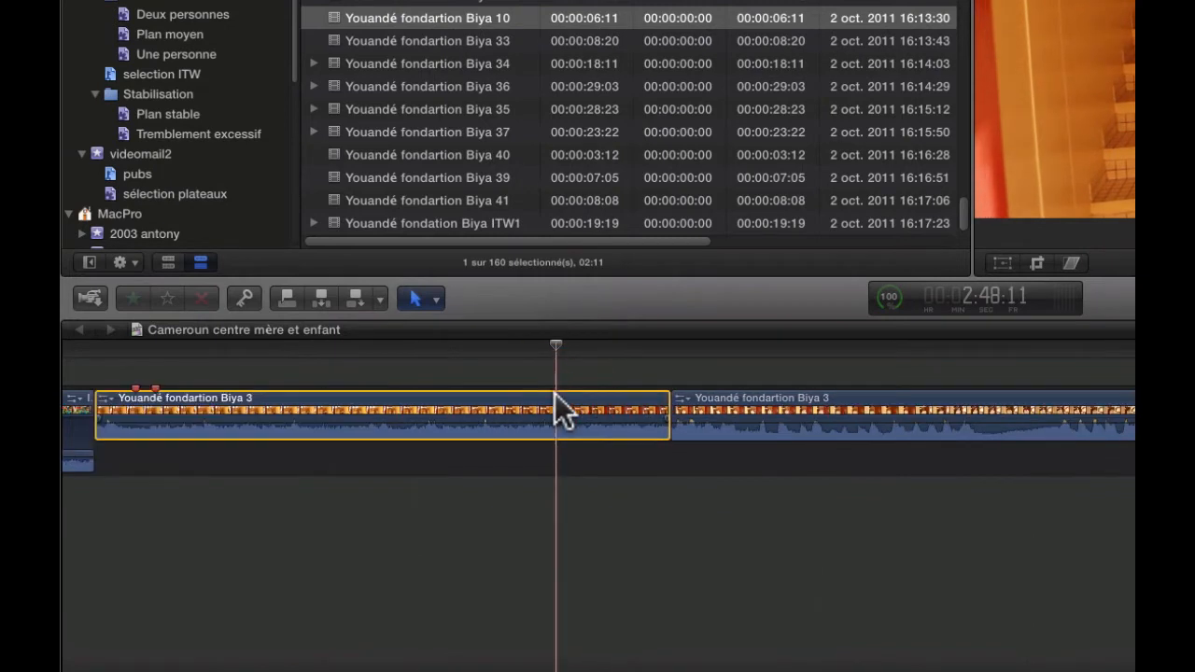
scroll(585, 588, "left", 5)
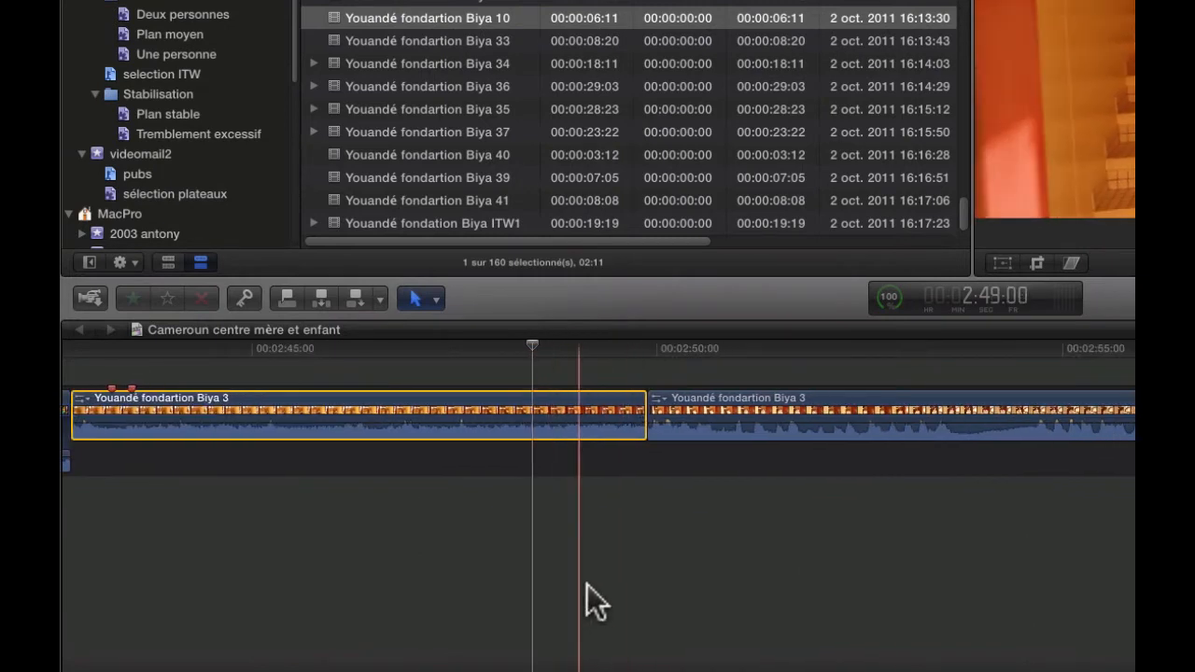
scroll(585, 588, "left", 5)
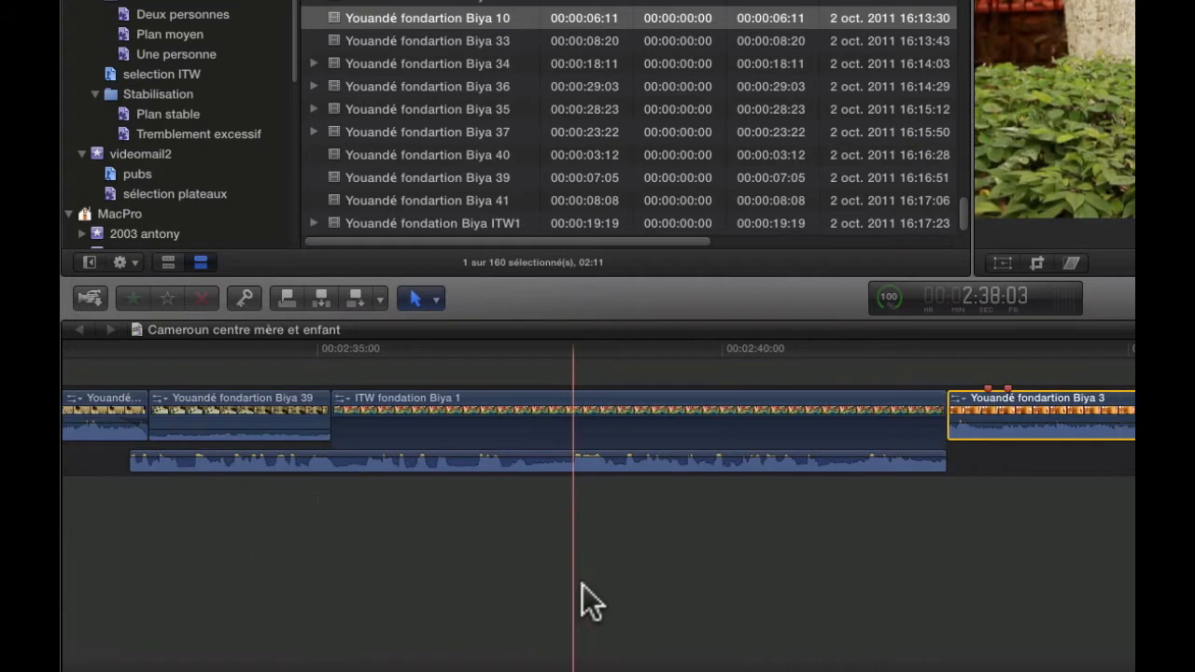
scroll(583, 585, "right", 5)
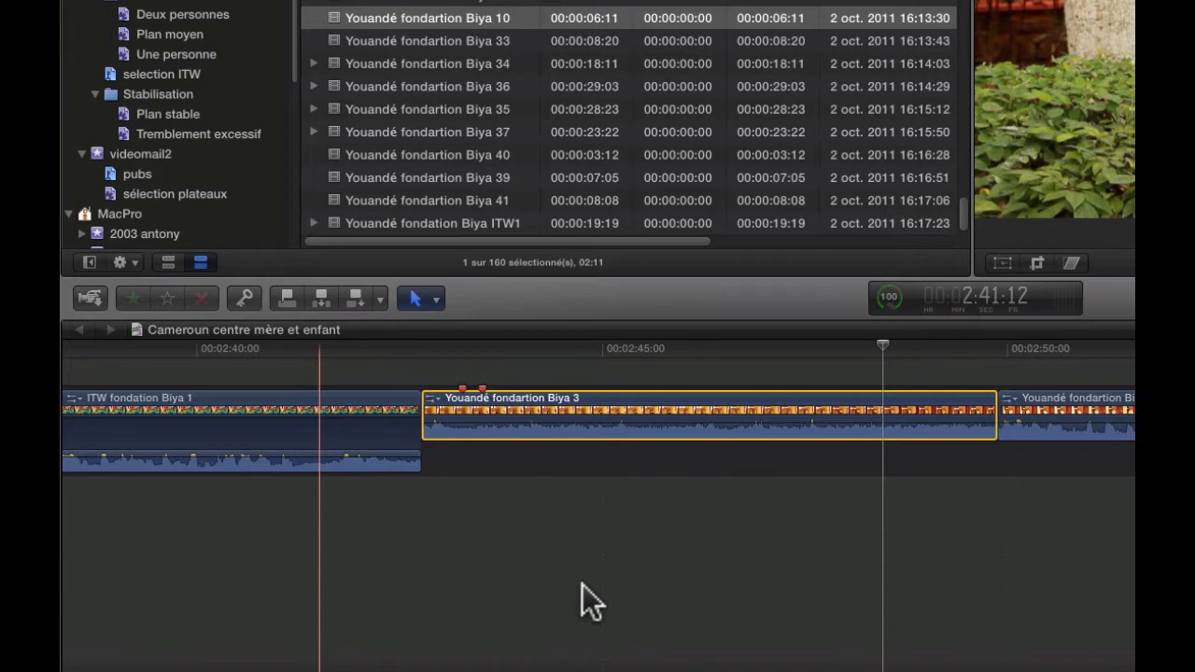
key("super+r")
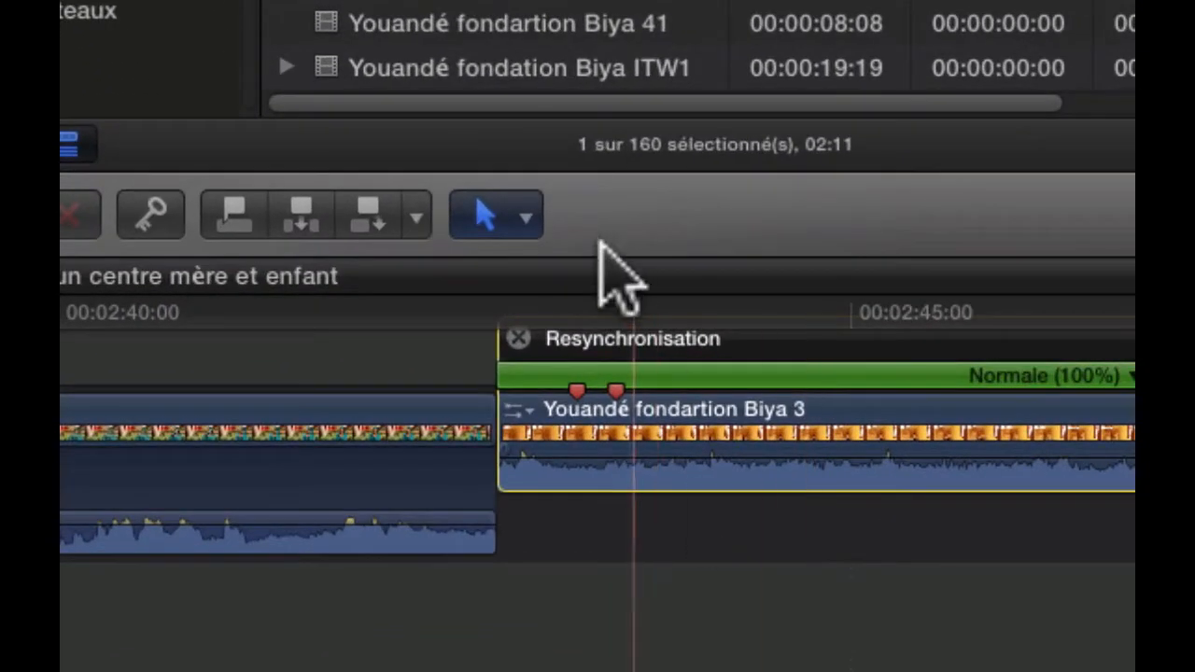
Range-select about the first 04:14 of the first "Youandé fondartion Biya 3" clip and speed that range up 20x (Rapide 2000%)
left_click(526, 216)
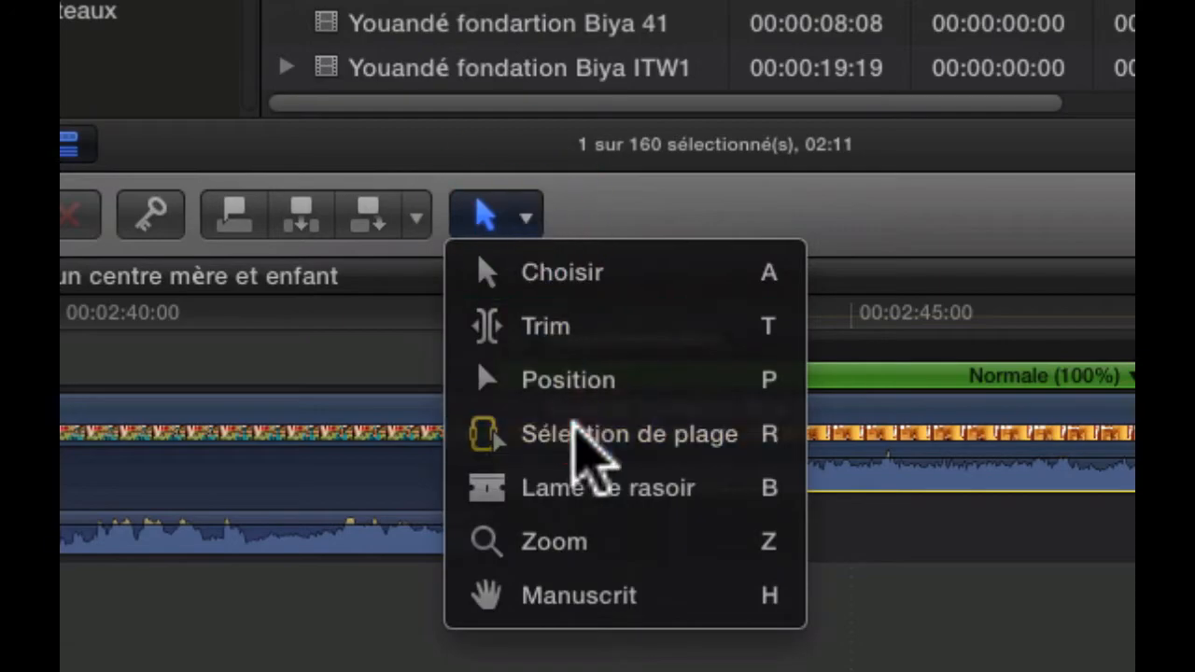
left_click(571, 430)
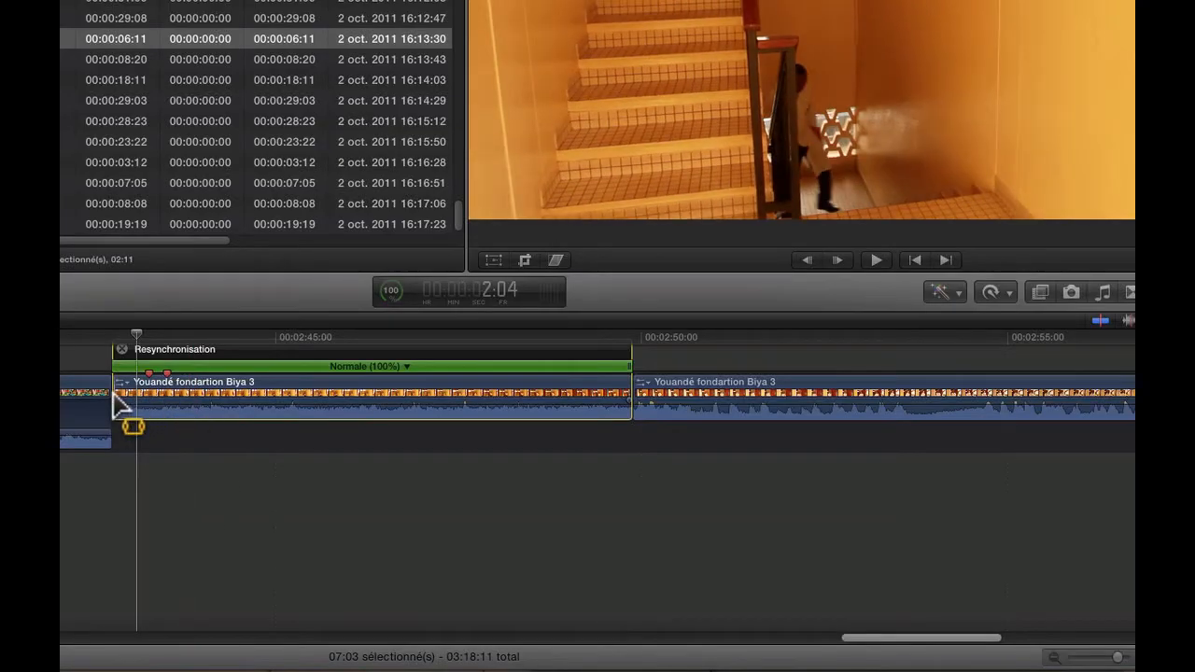
left_click_drag(114, 400, 446, 411)
left_click(1000, 291)
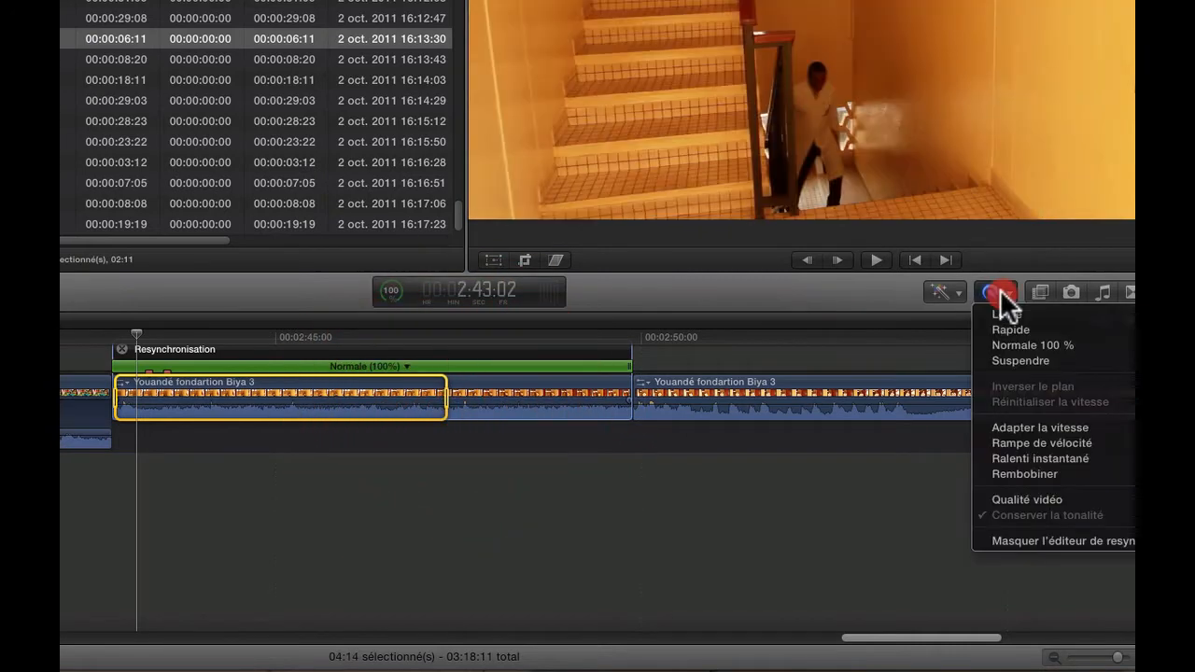
mouse_move(1004, 324)
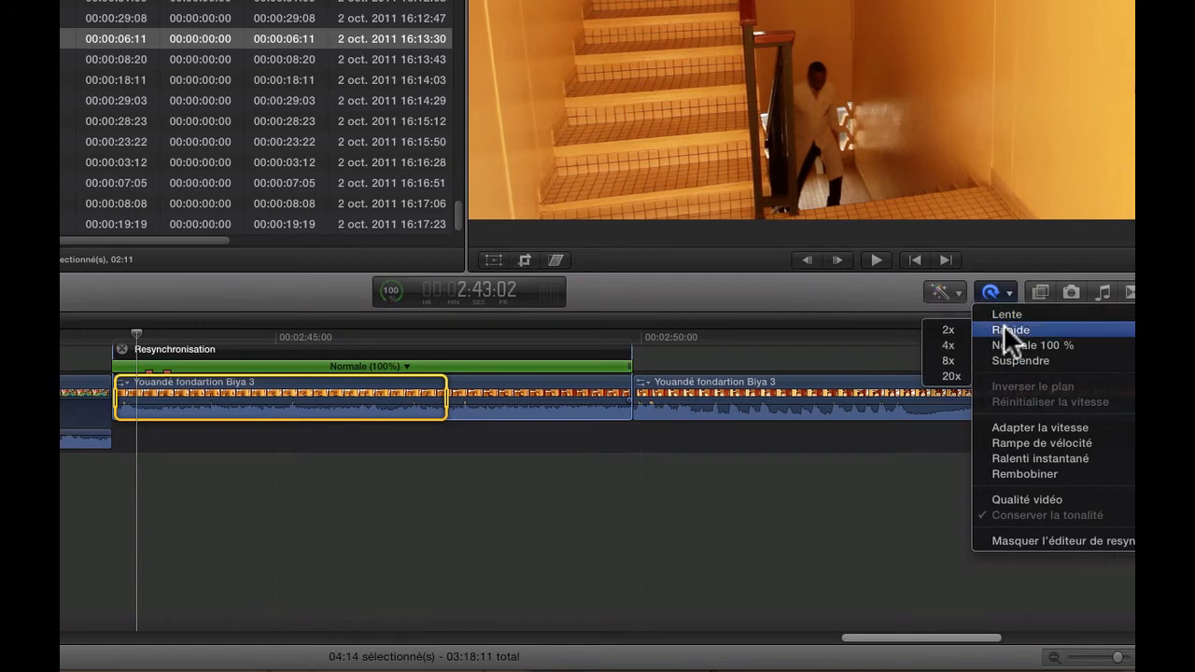
left_click(952, 378)
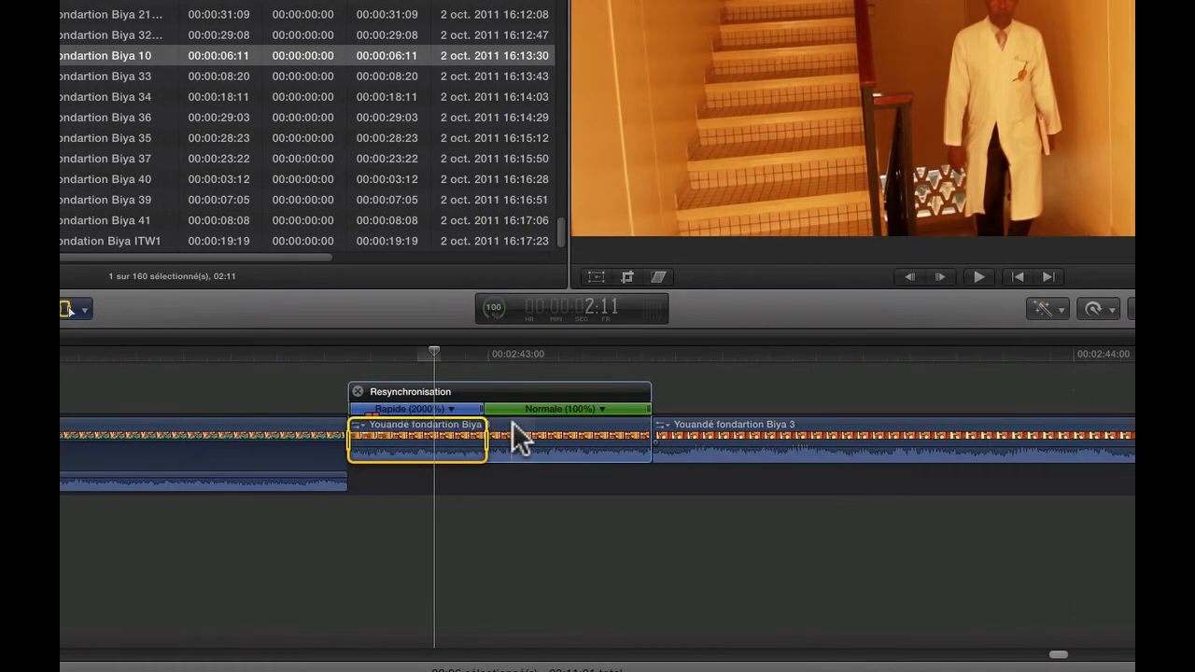
Range-select the larger part of the clip's remaining normal-speed section and speed it up 4x (Rapide 400%)
key("super+equal")
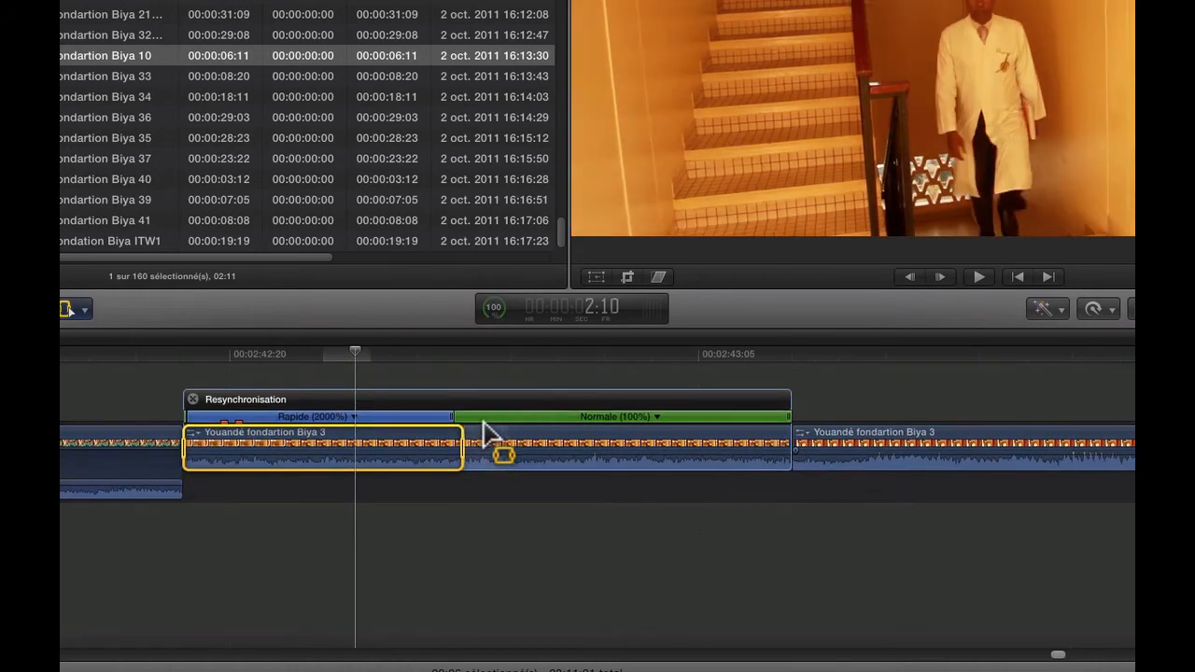
left_click_drag(467, 453, 703, 453)
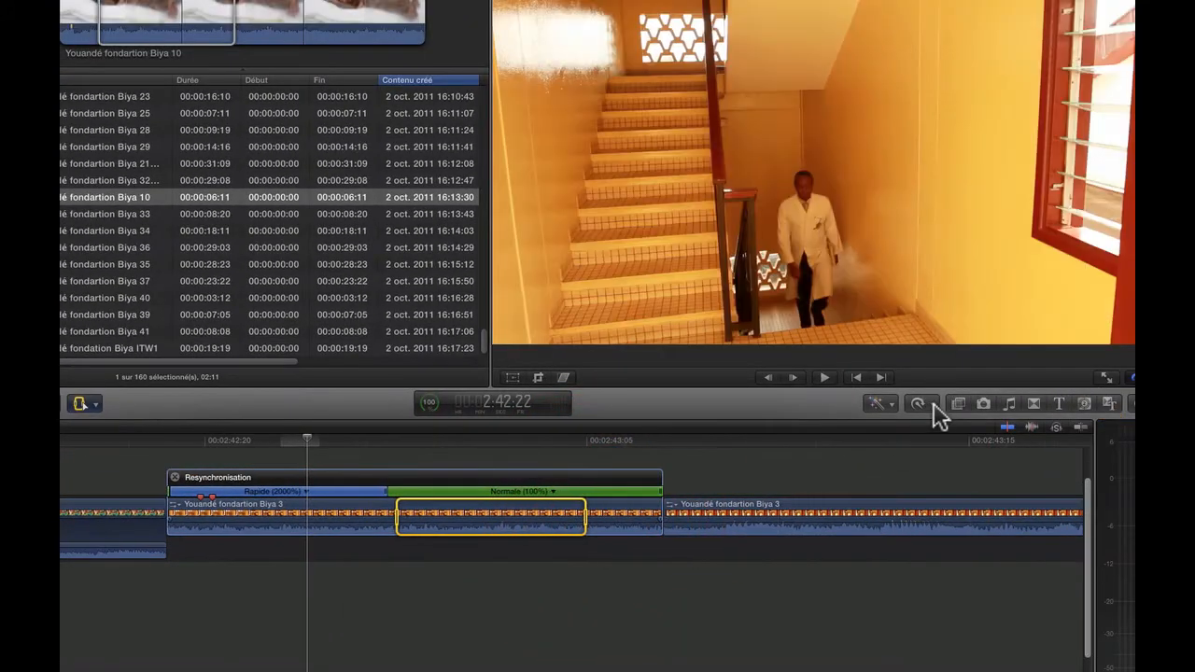
left_click(925, 403)
mouse_move(941, 435)
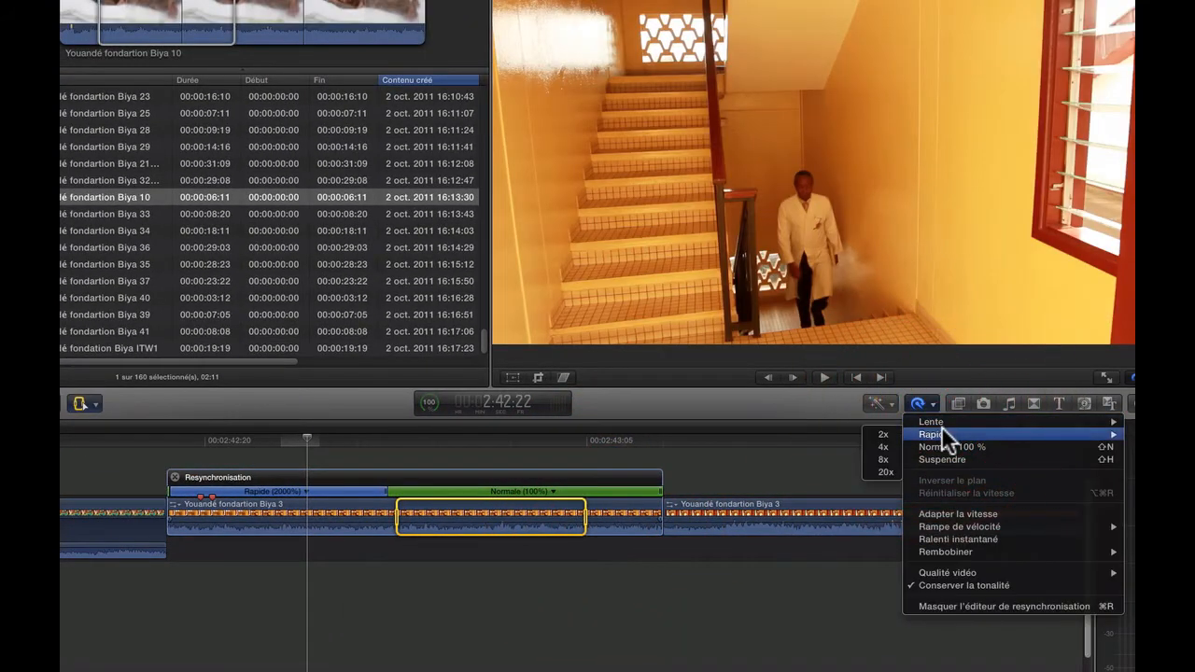
left_click(887, 447)
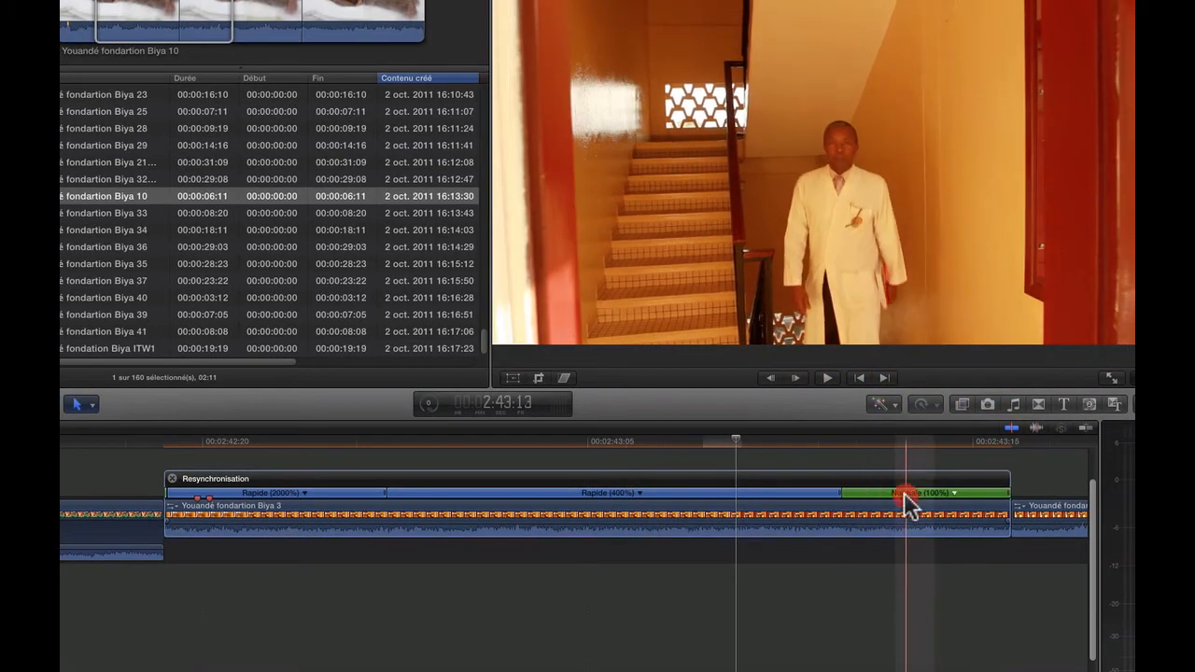
Select the last normal-speed section of the clip and slow it down to 50% (Lente)
left_click(903, 492)
left_click(878, 487)
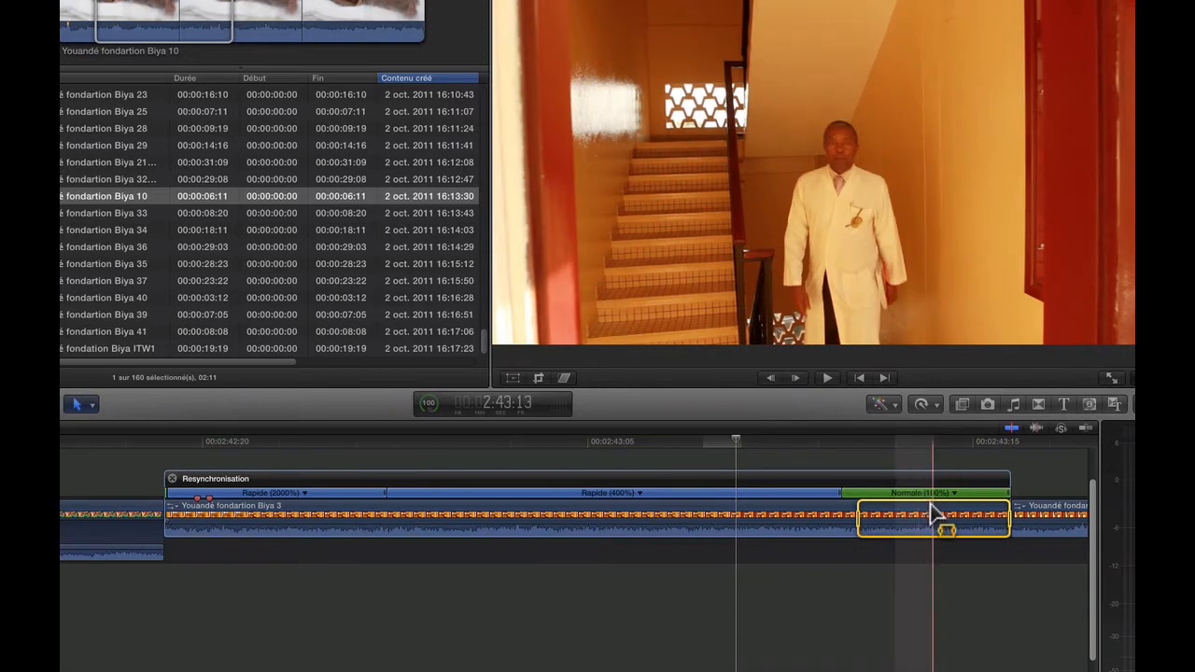
left_click(938, 404)
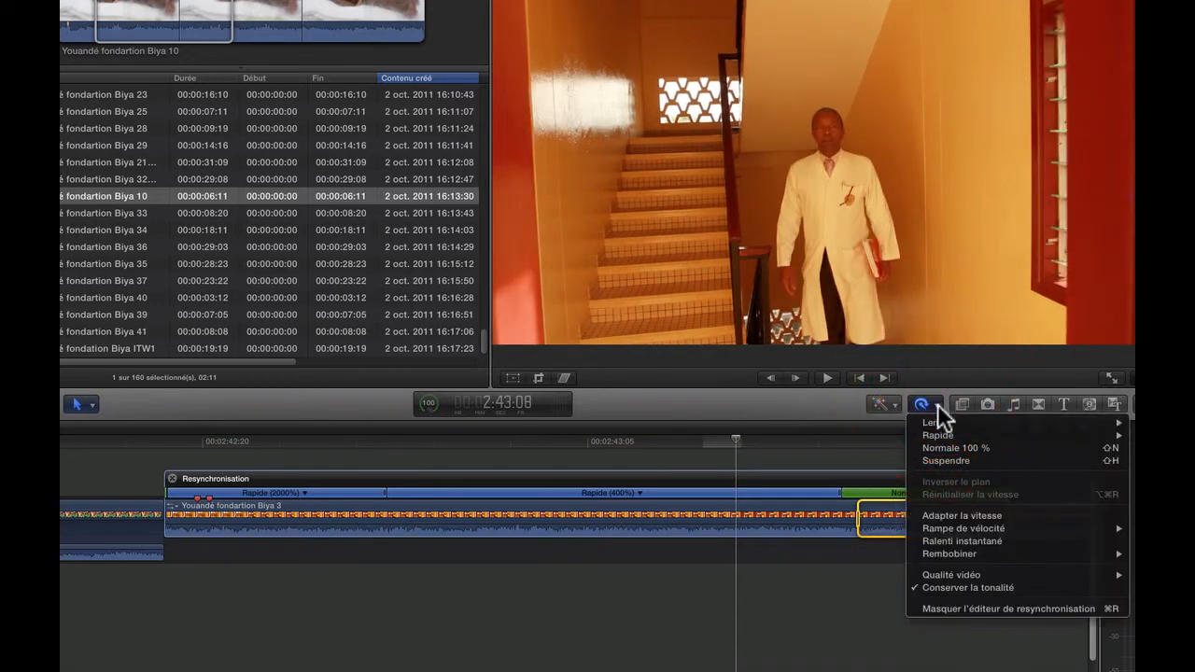
mouse_move(939, 416)
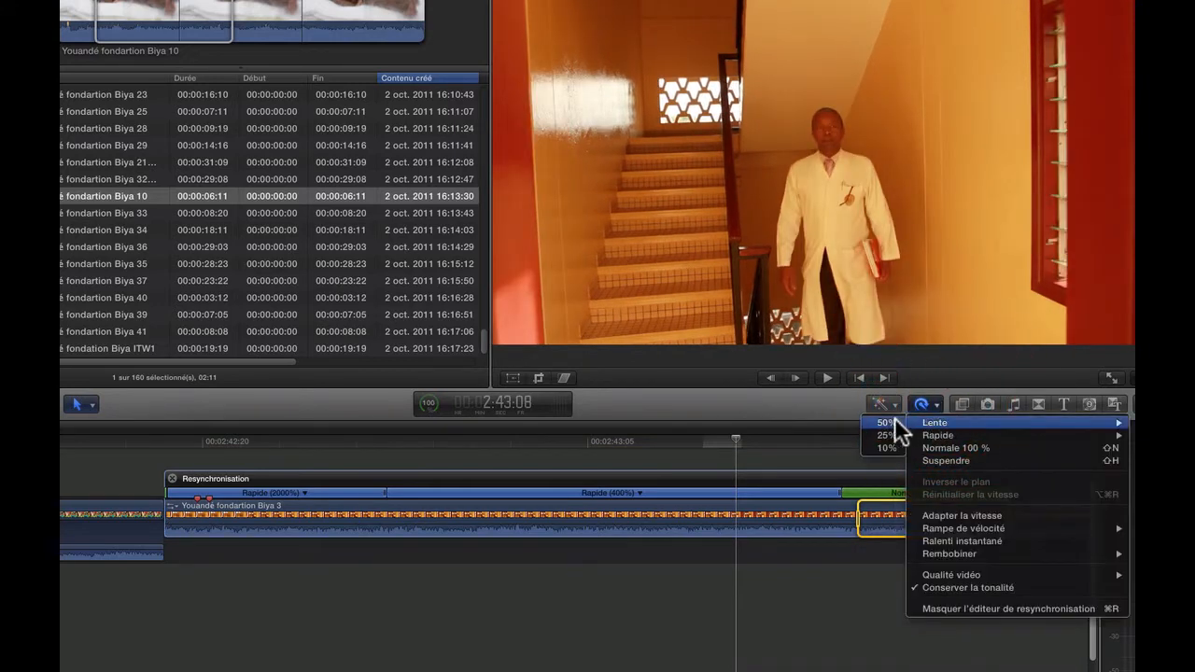
left_click(894, 422)
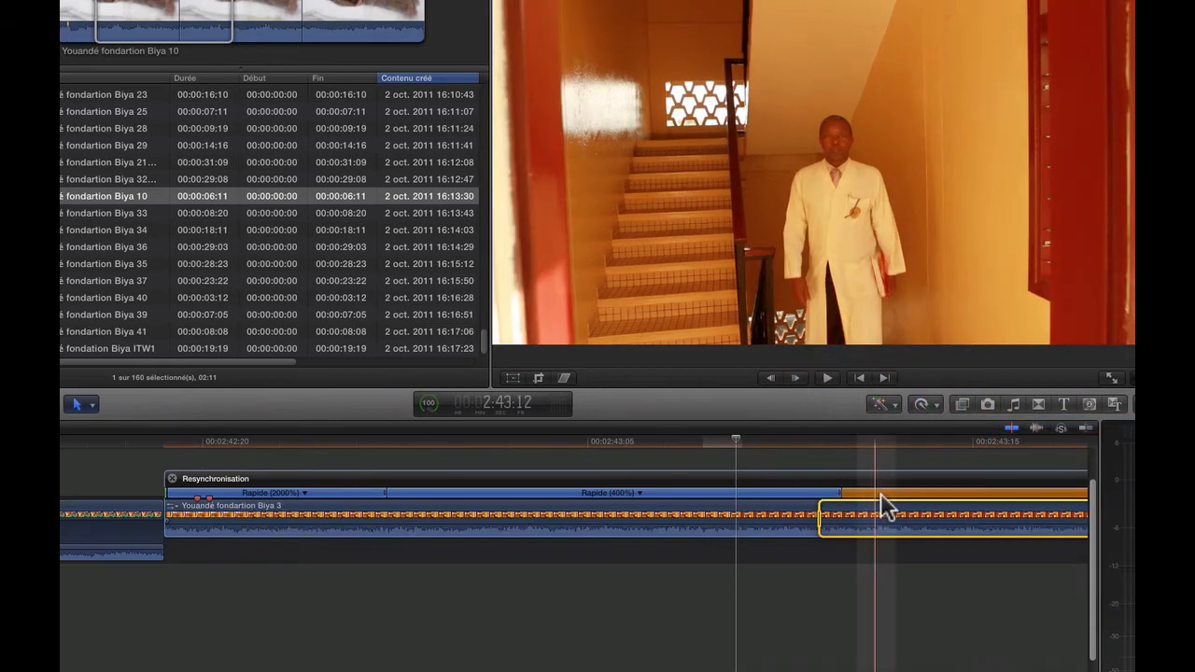
Play the retimed clip from just before its start to review its 2000%, 400% and 50% sections
scroll(685, 626, "left", 2)
scroll(681, 626, "right", 6)
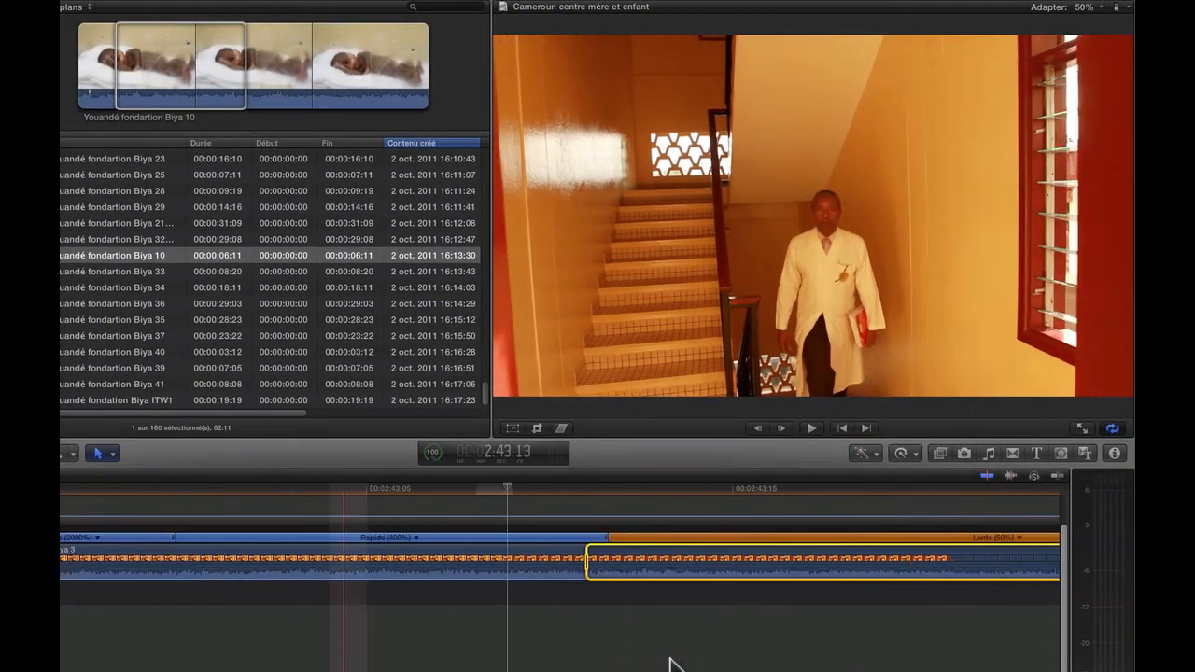
scroll(673, 663, "right", 2)
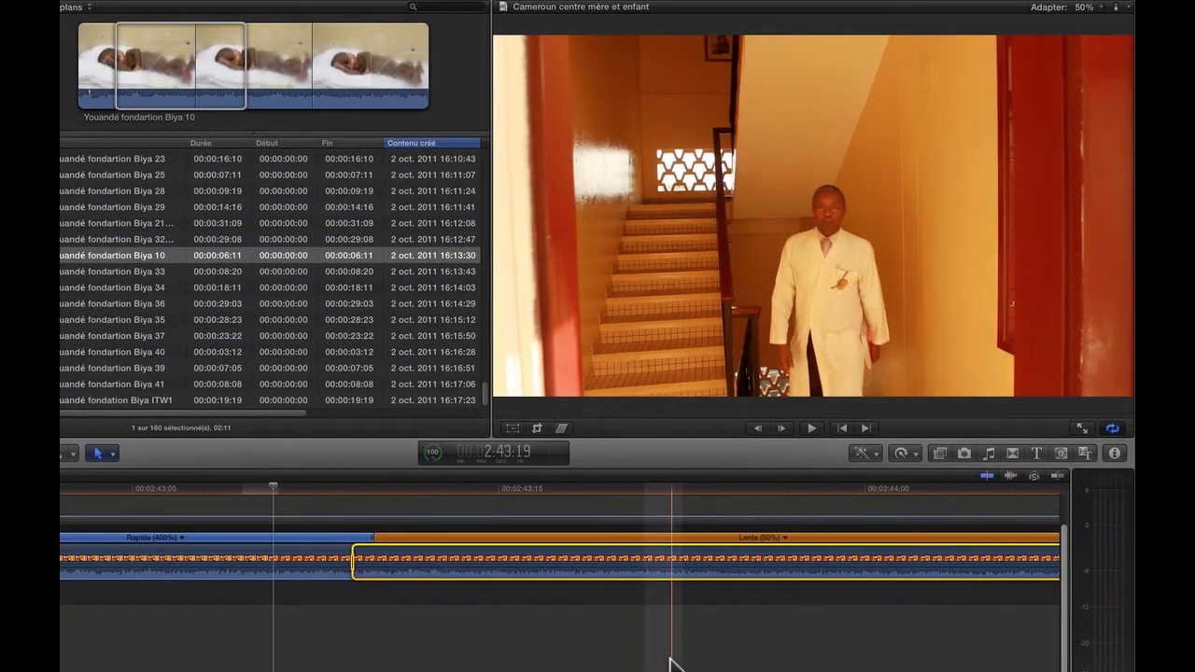
key("super+minus")
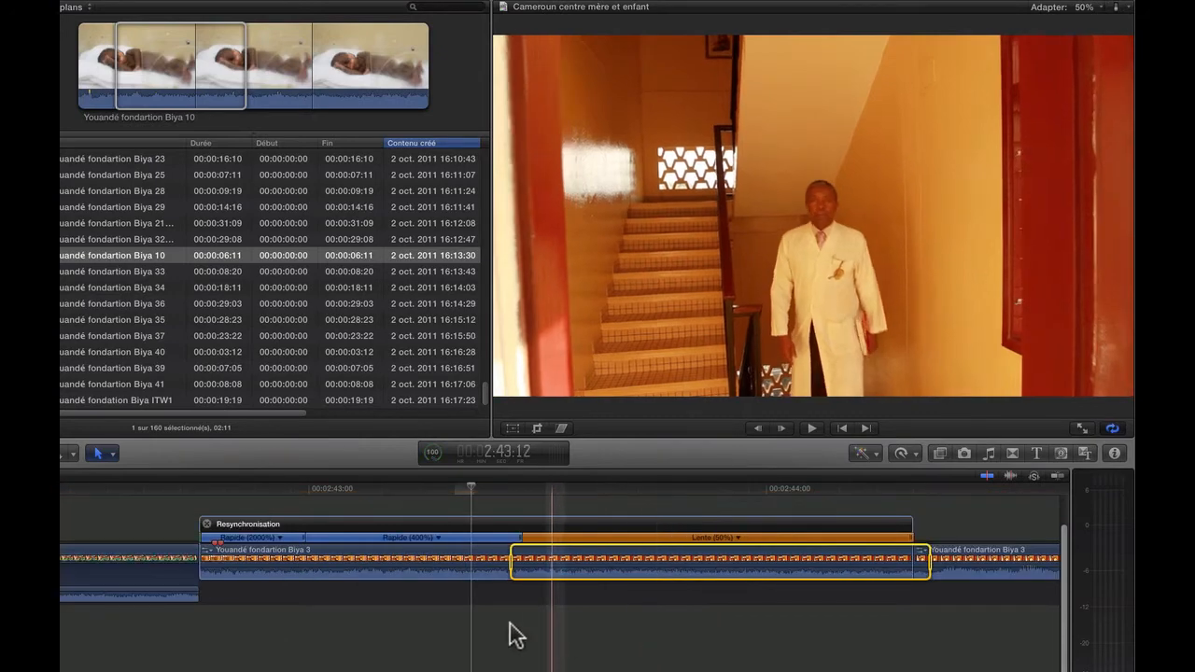
left_click(178, 541)
key("space")
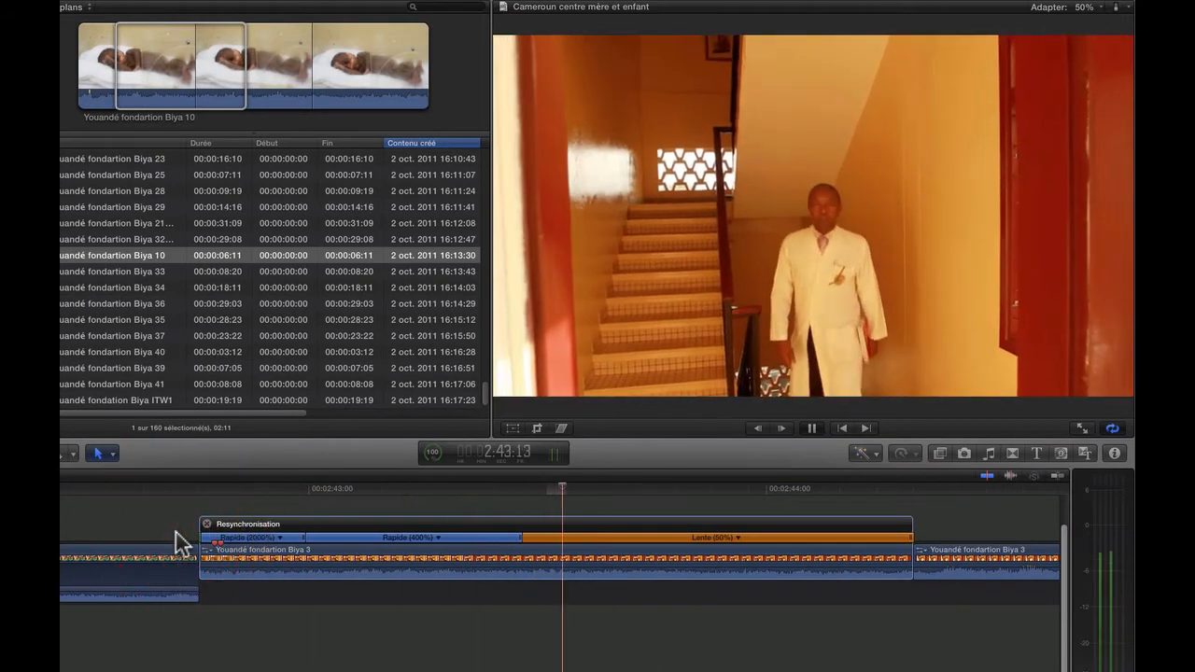
key("space")
key("space")
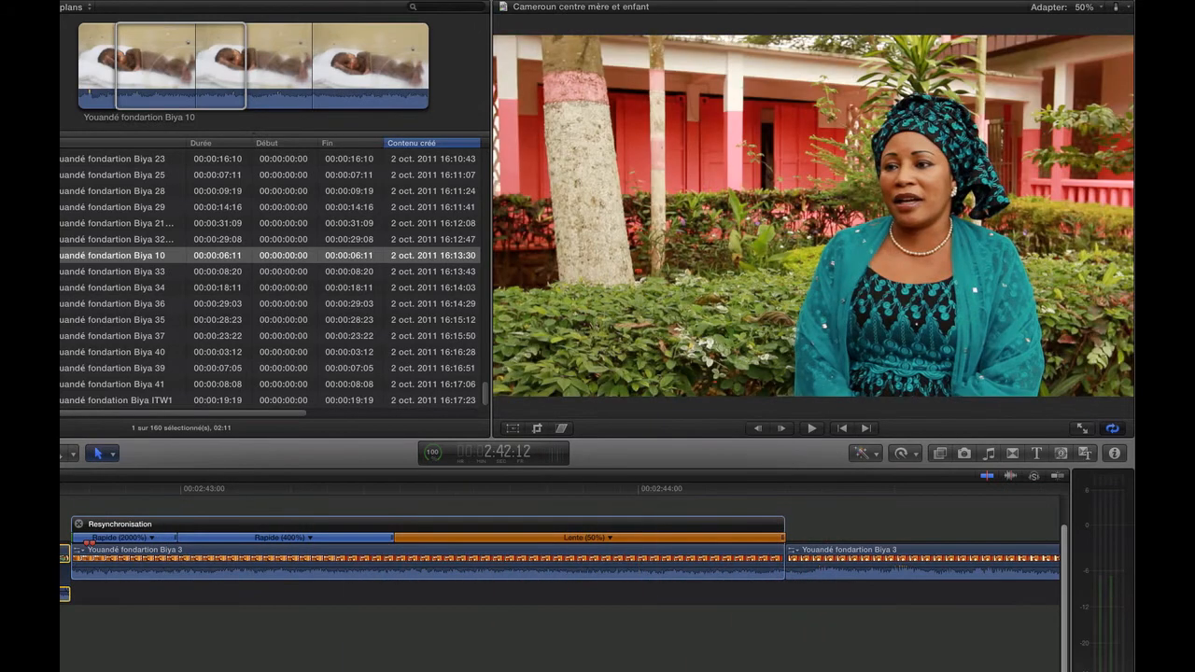
key("space")
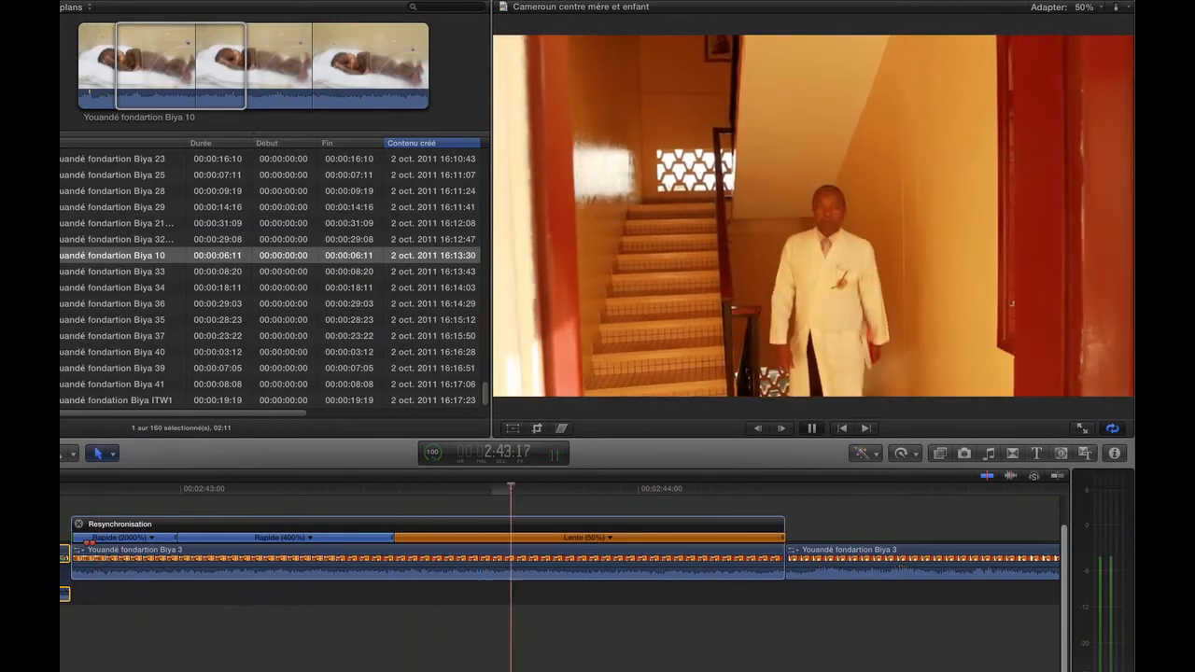
key("space")
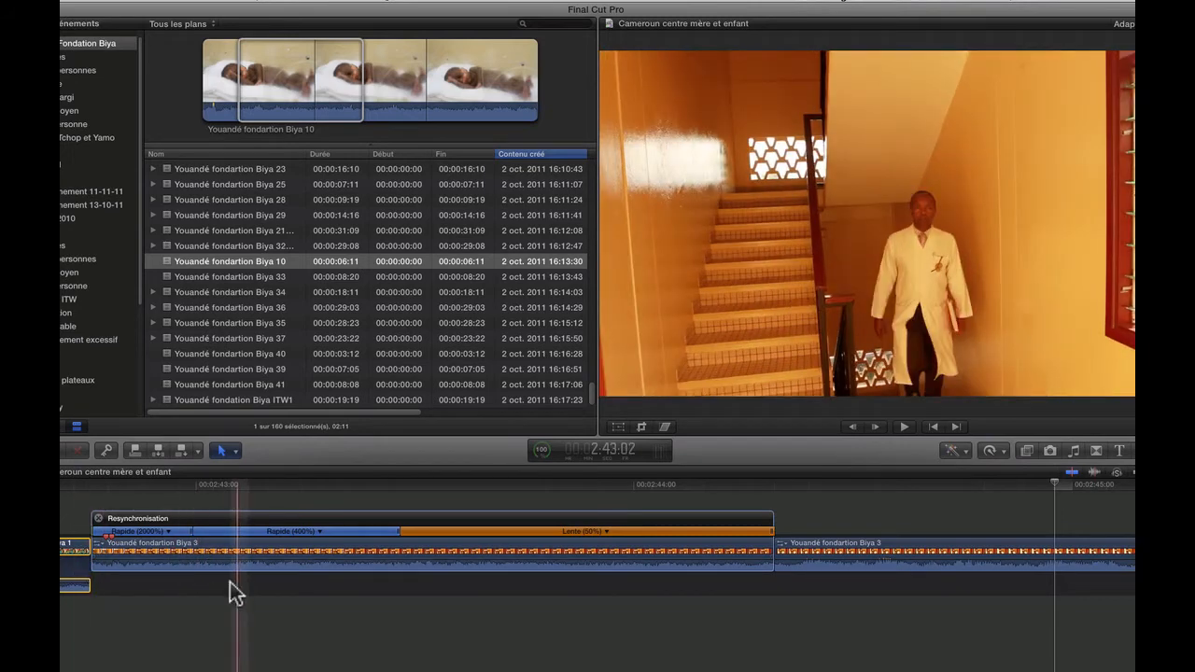
Extend the selected range slightly past the clip's 2000% section, retime it to Rapide 400%, and play the result
left_click(164, 547)
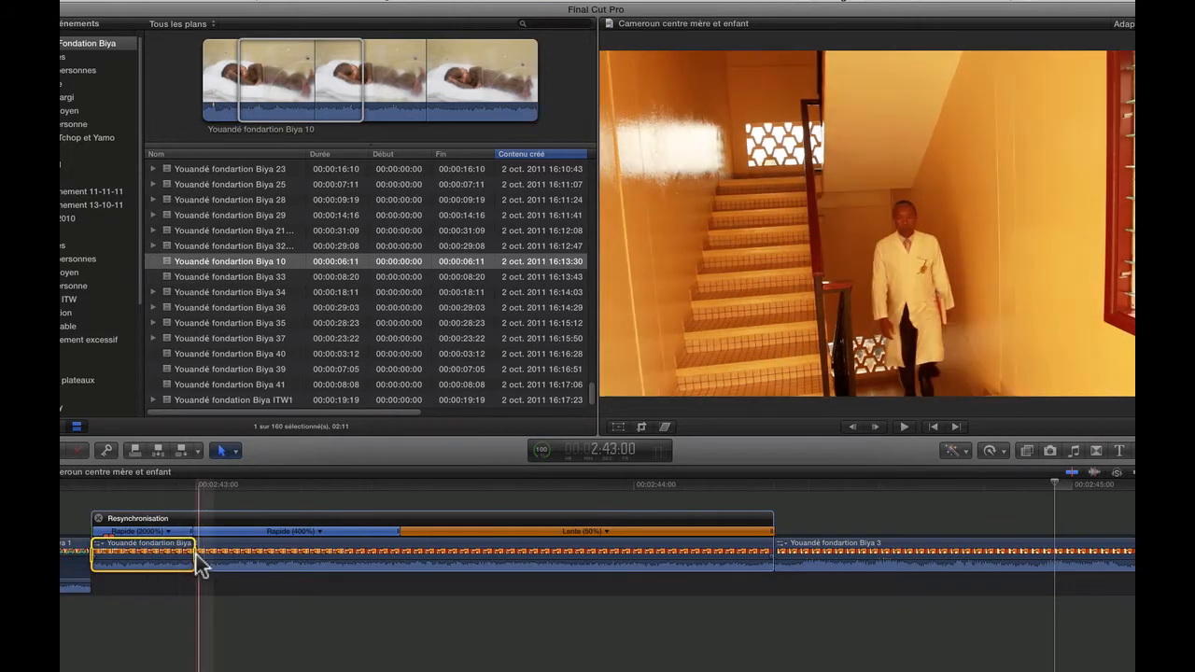
left_click_drag(193, 552, 225, 557)
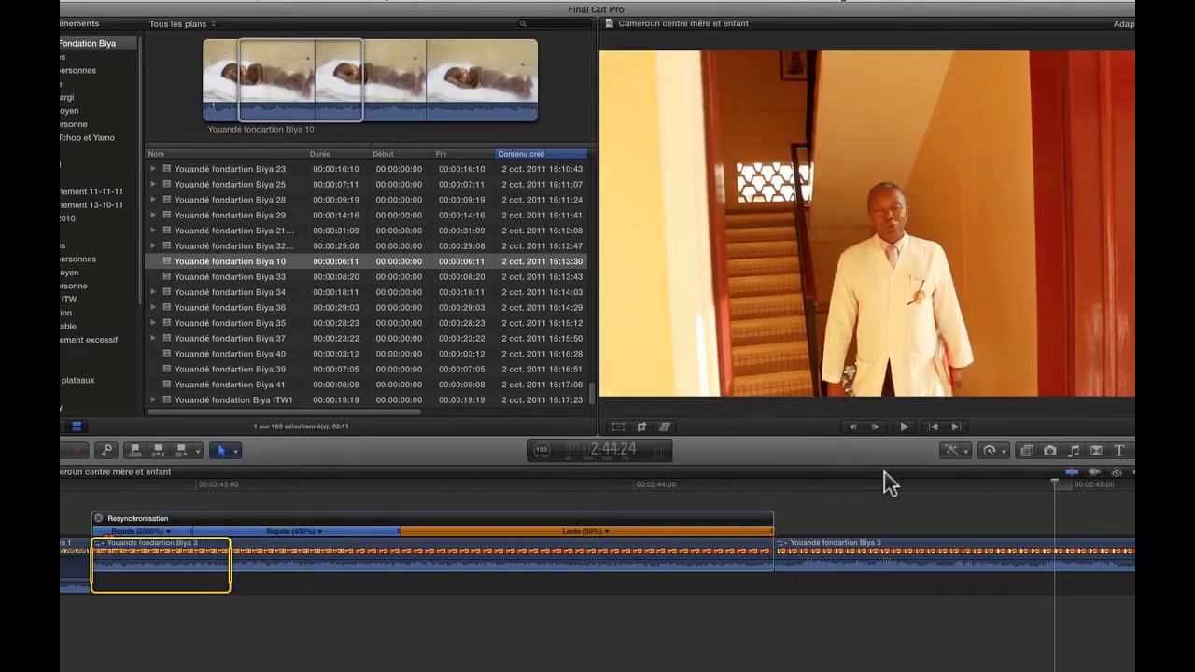
left_click(1001, 450)
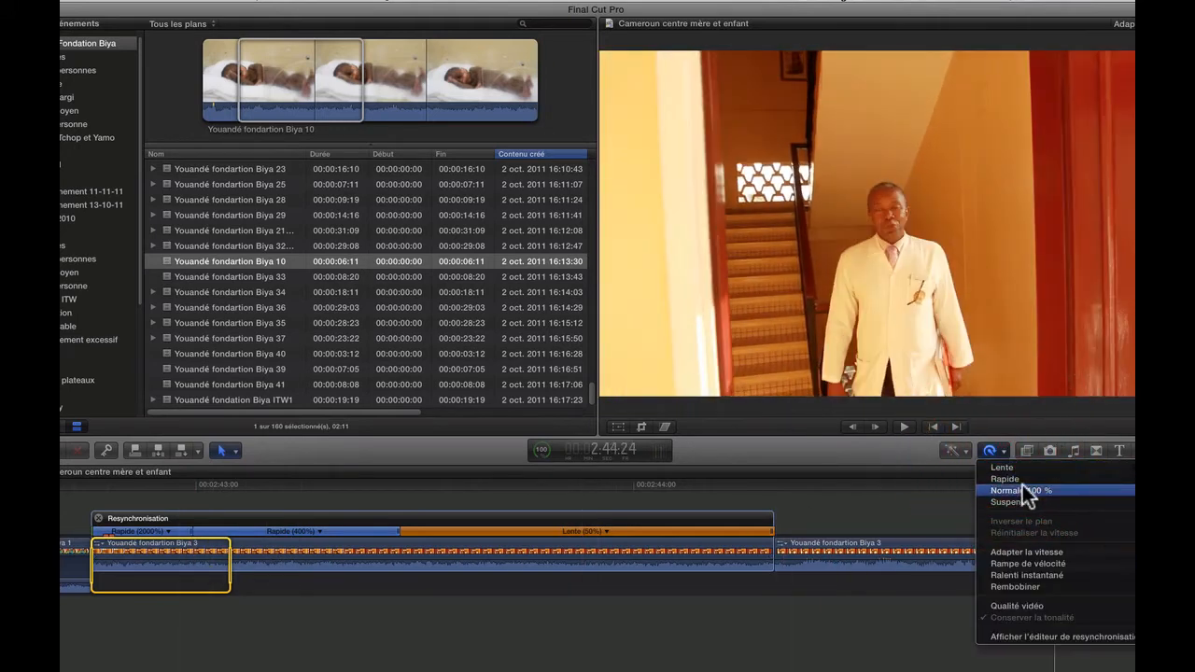
mouse_move(981, 480)
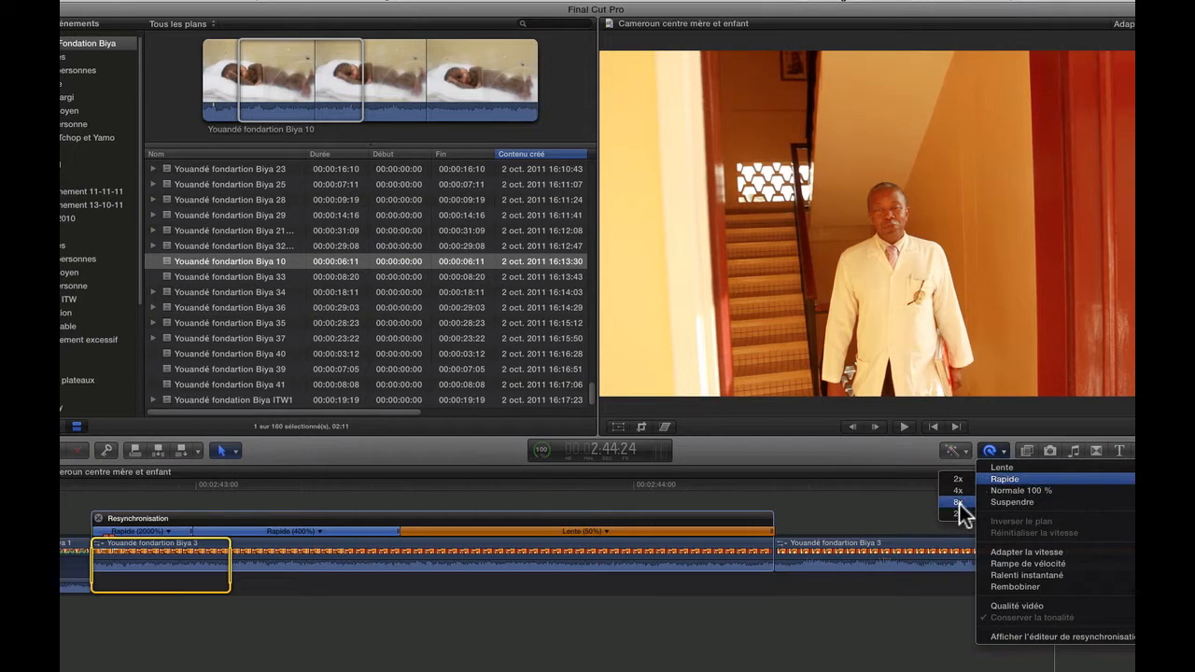
left_click(959, 515)
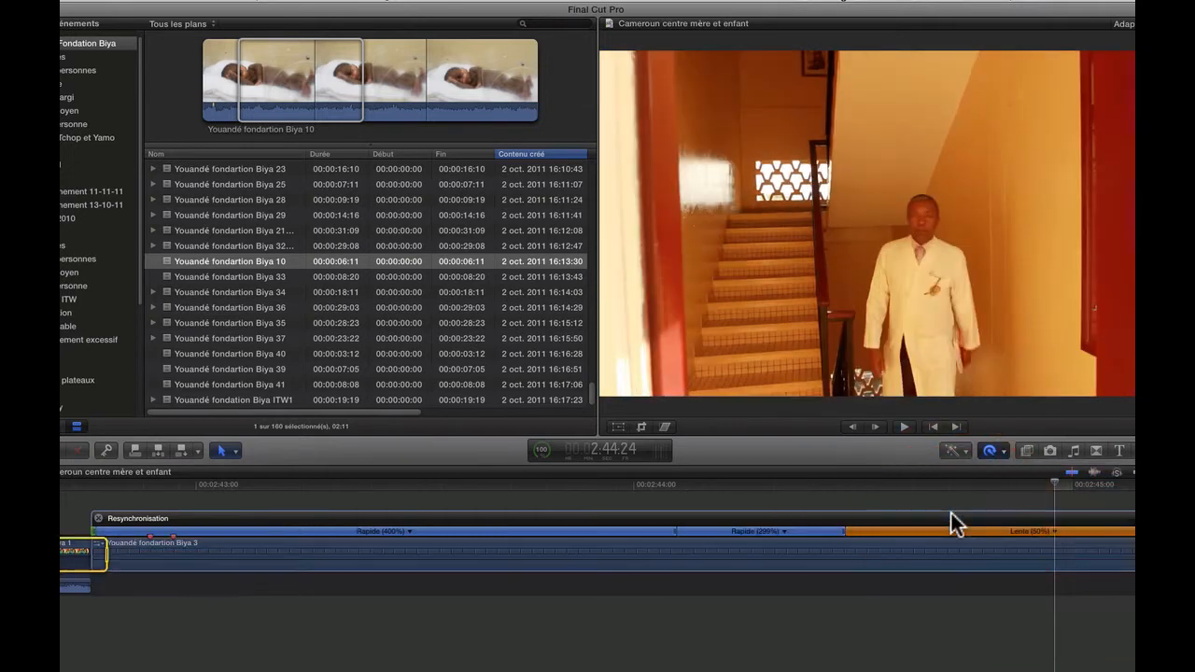
key("space")
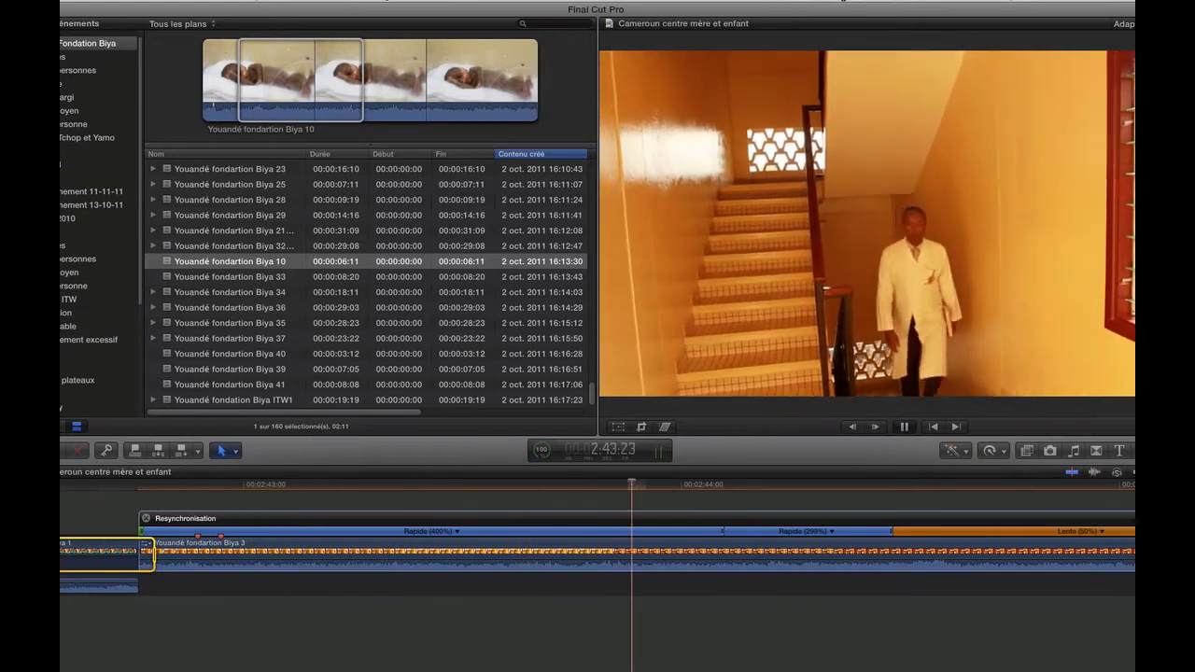
key("space")
Adjust the clip's retiming bars so the sections run at 446%, 218% and 56%, and play the result
left_click(245, 551)
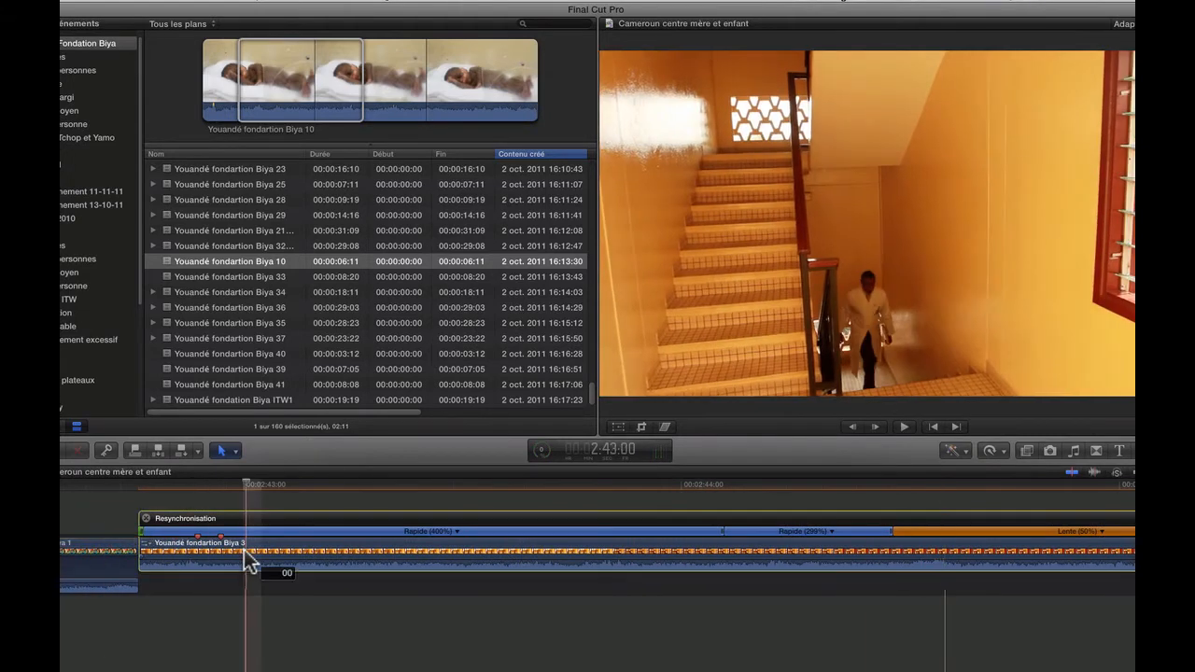
left_click(289, 534)
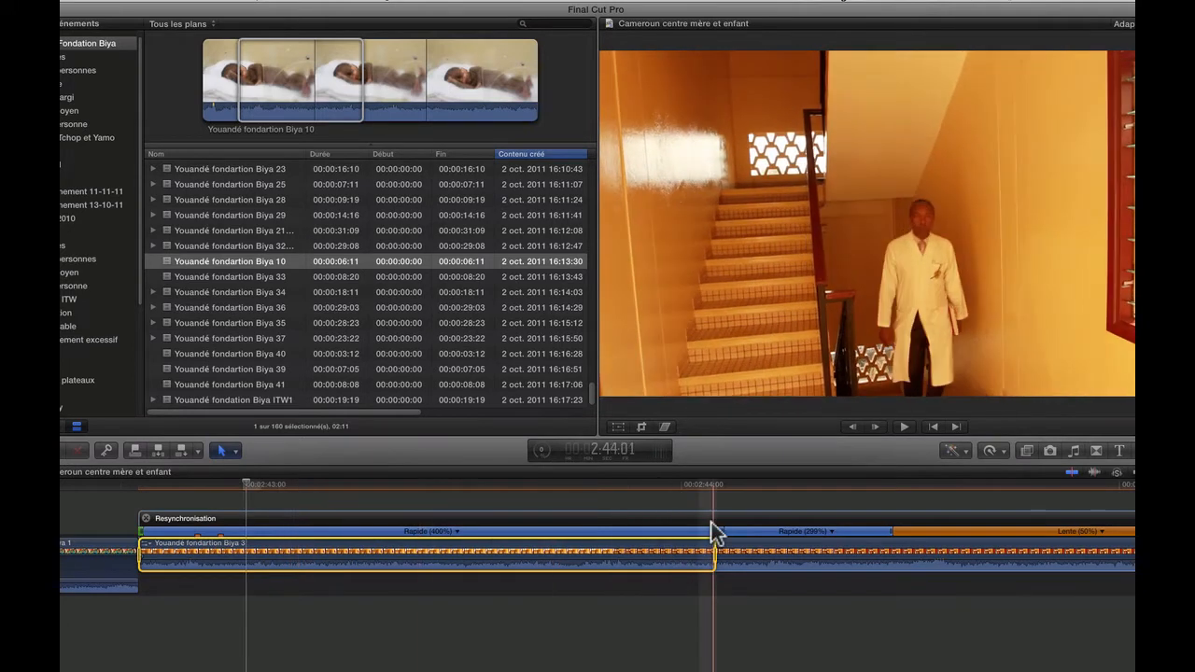
scroll(830, 629, "left", 2)
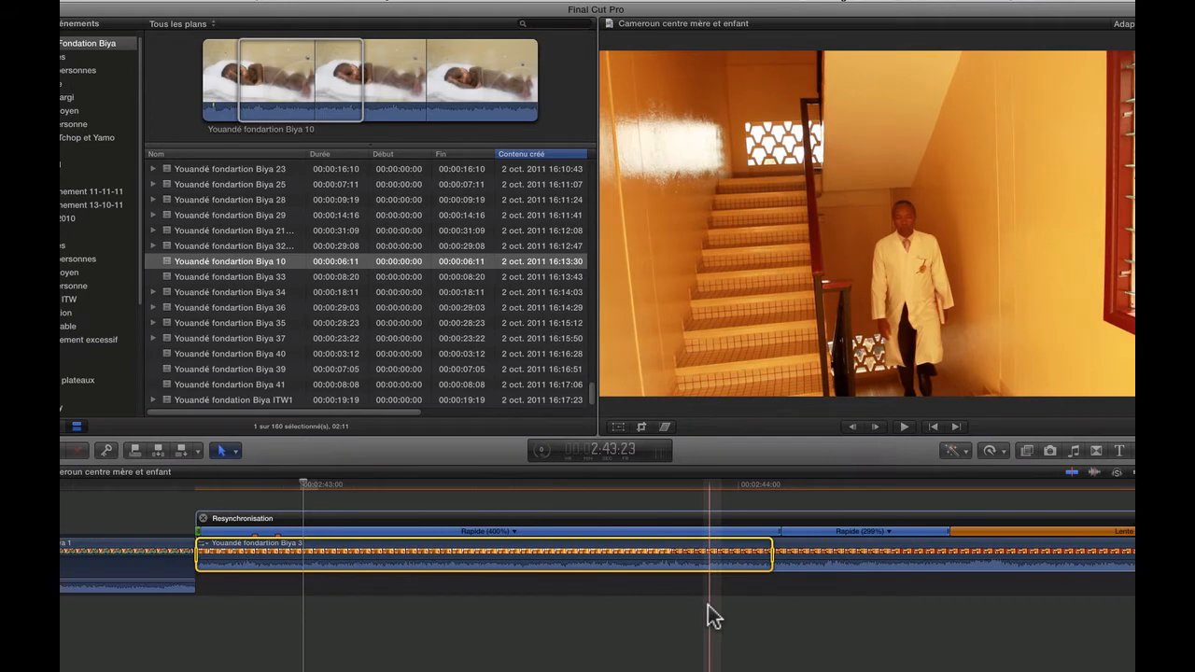
key("super+minus")
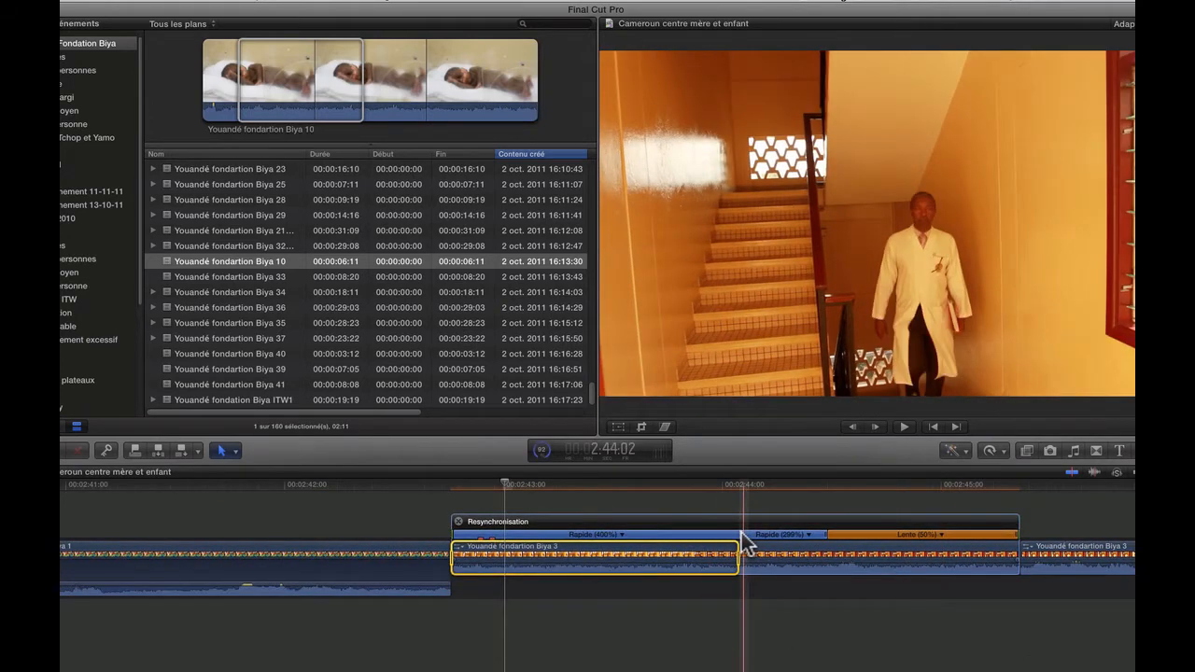
left_click_drag(742, 533, 715, 535)
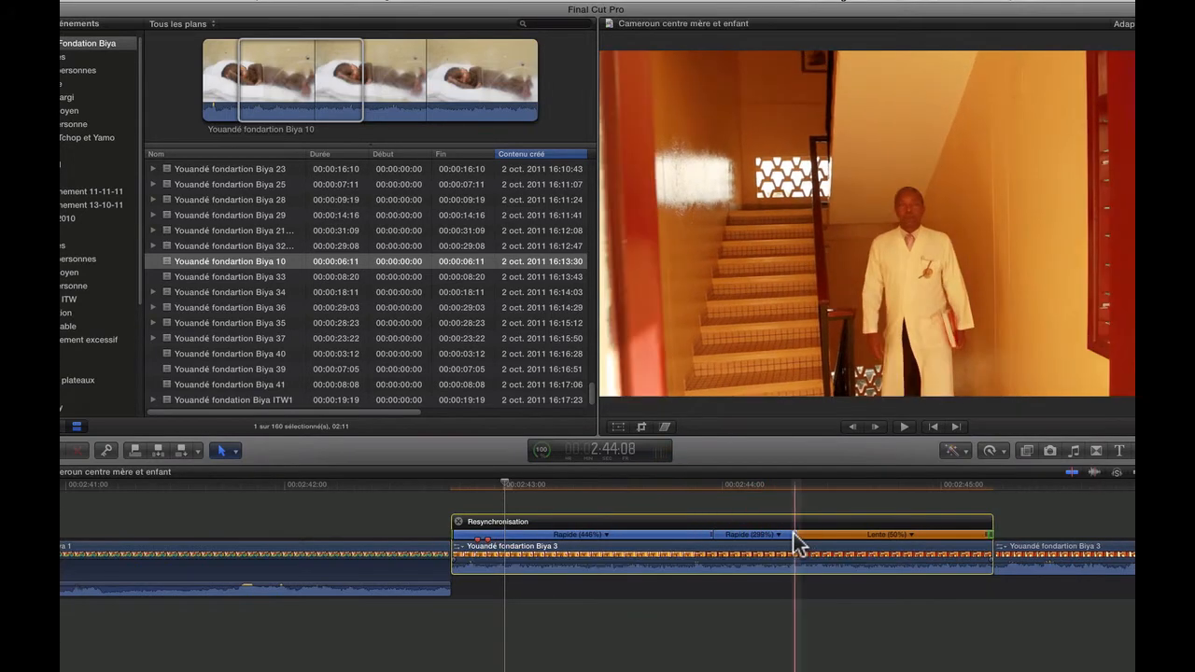
left_click_drag(801, 541, 827, 536)
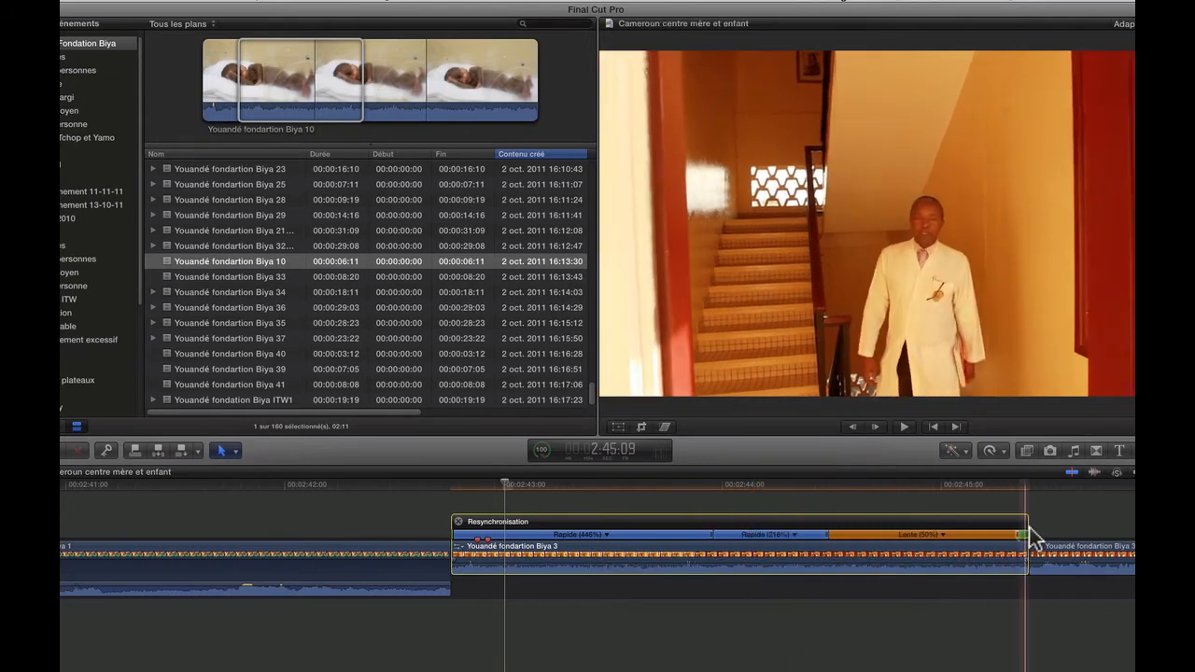
left_click_drag(1016, 533, 1004, 538)
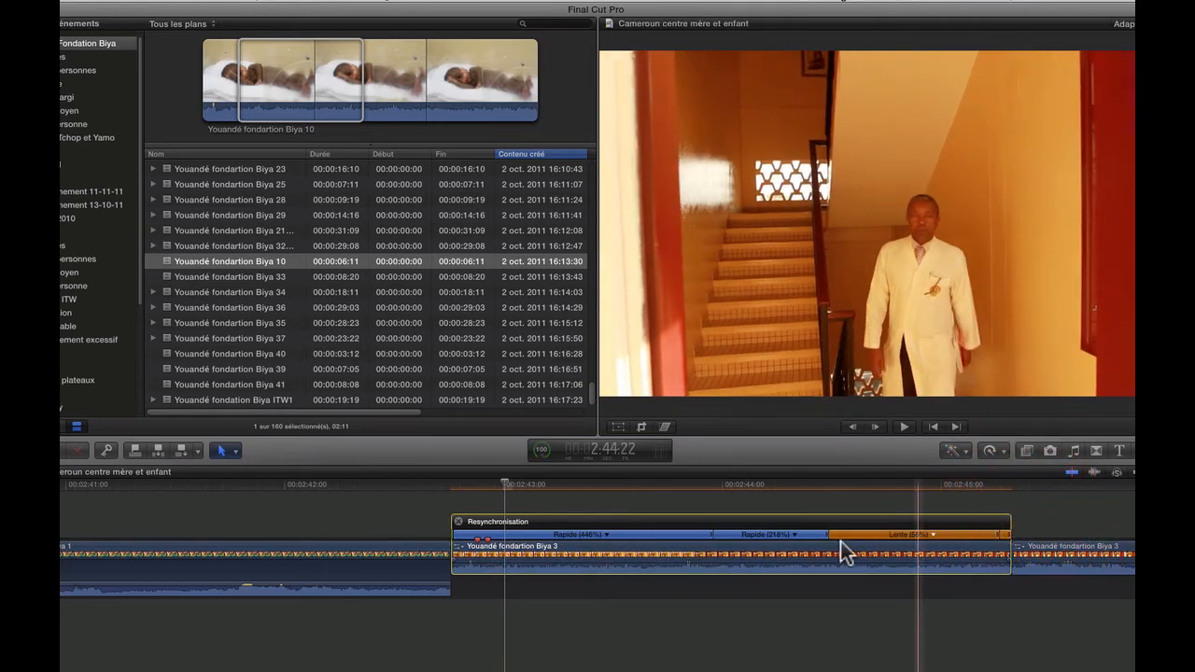
key("space")
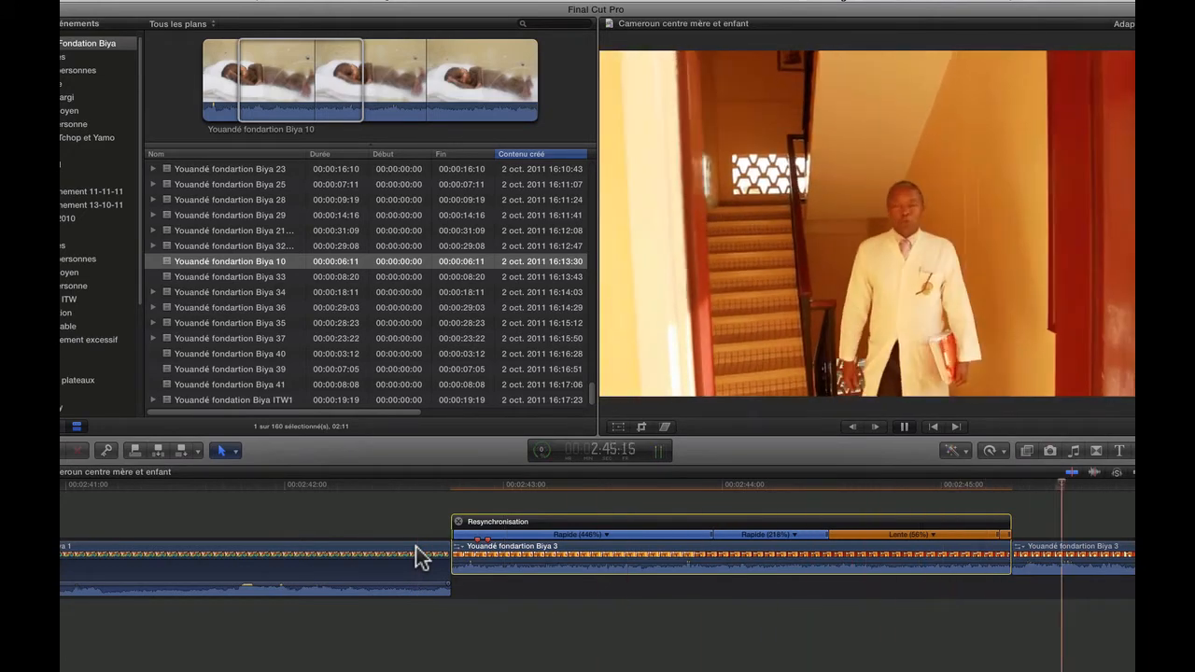
key("space")
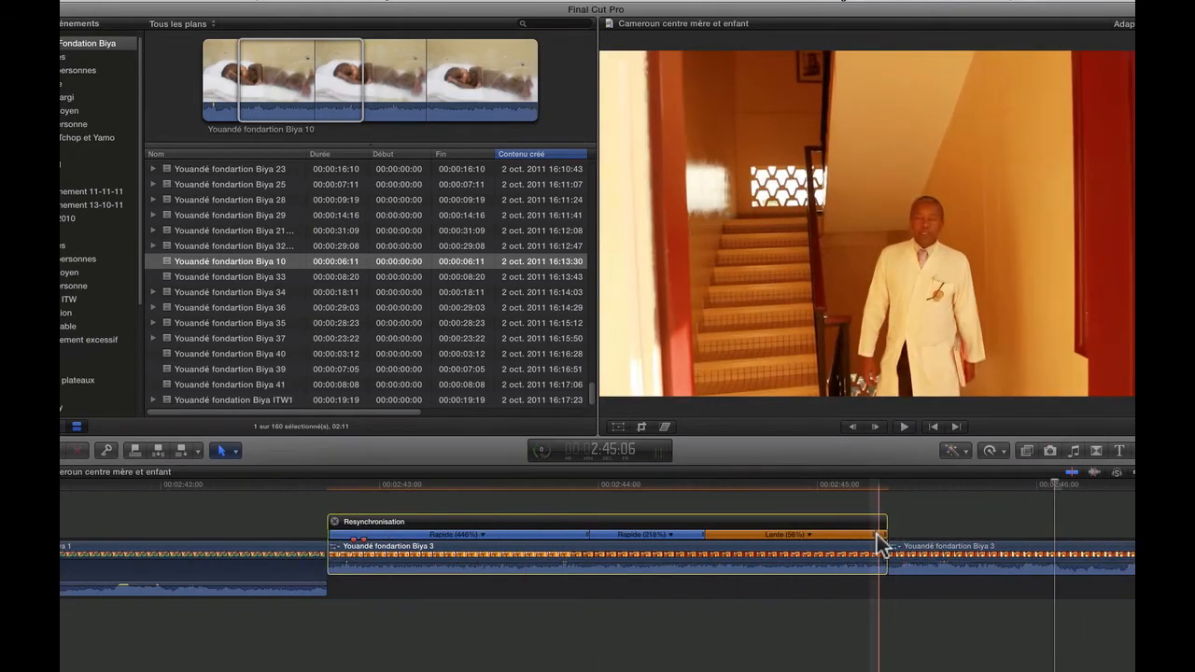
Shorten the clip's retiming bars so the sections run at 464%, 241% and 79%, and play the result
left_click_drag(878, 543, 821, 541)
left_click_drag(707, 543, 691, 537)
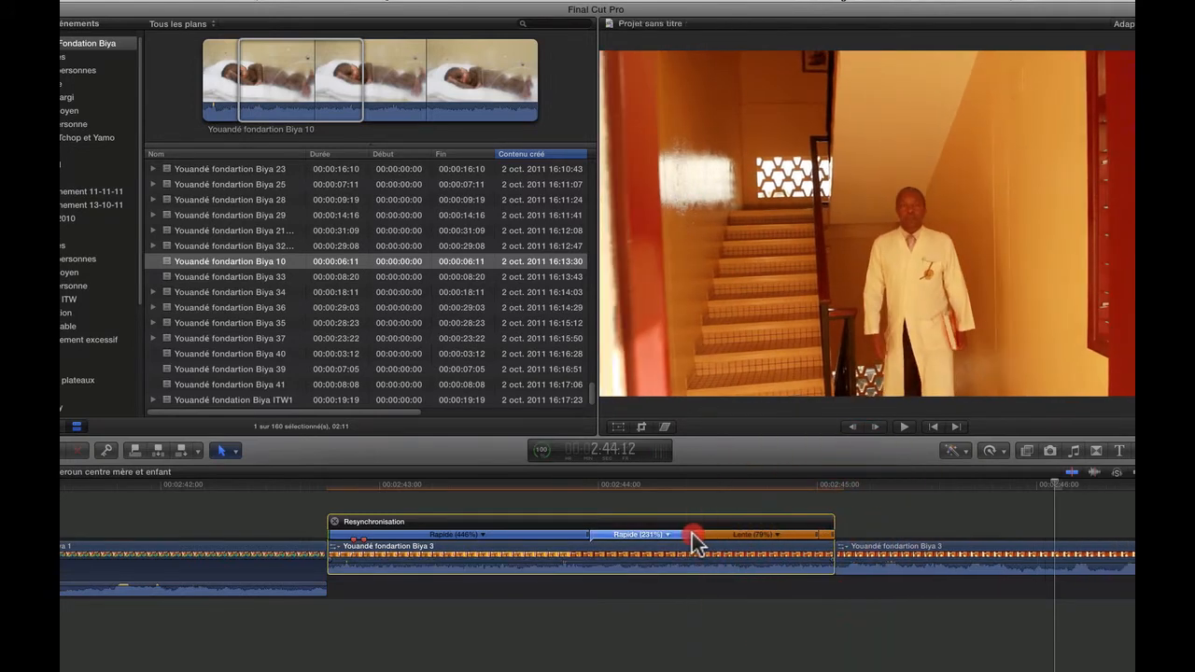
left_click_drag(587, 536, 577, 536)
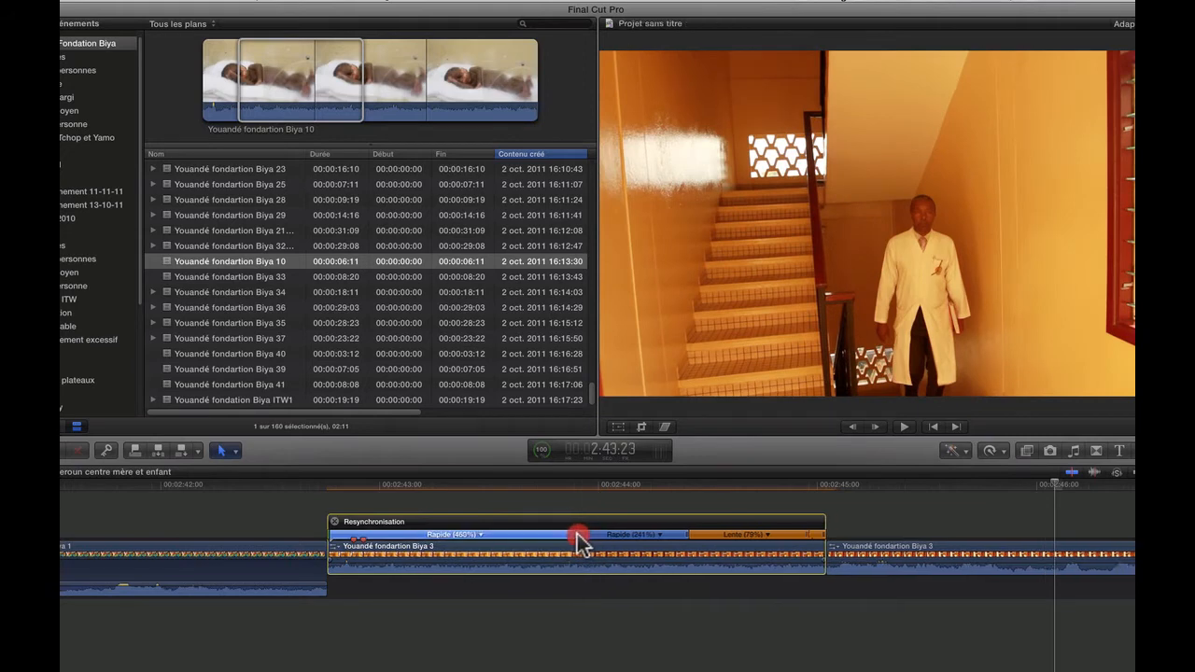
key("space")
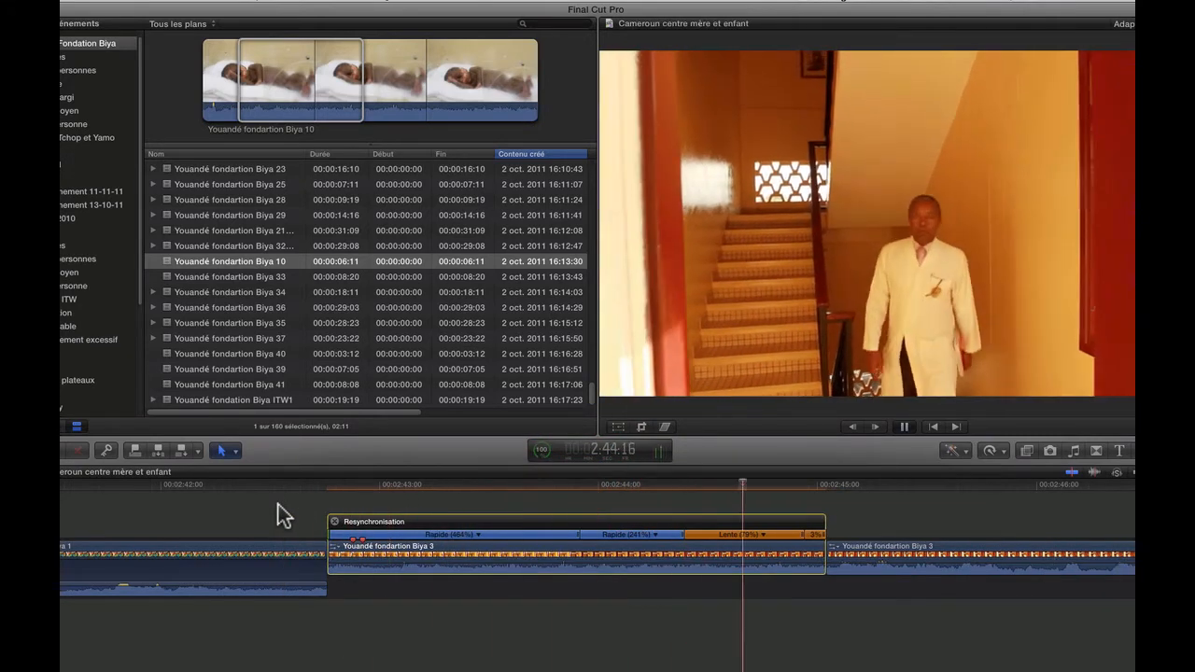
key("space")
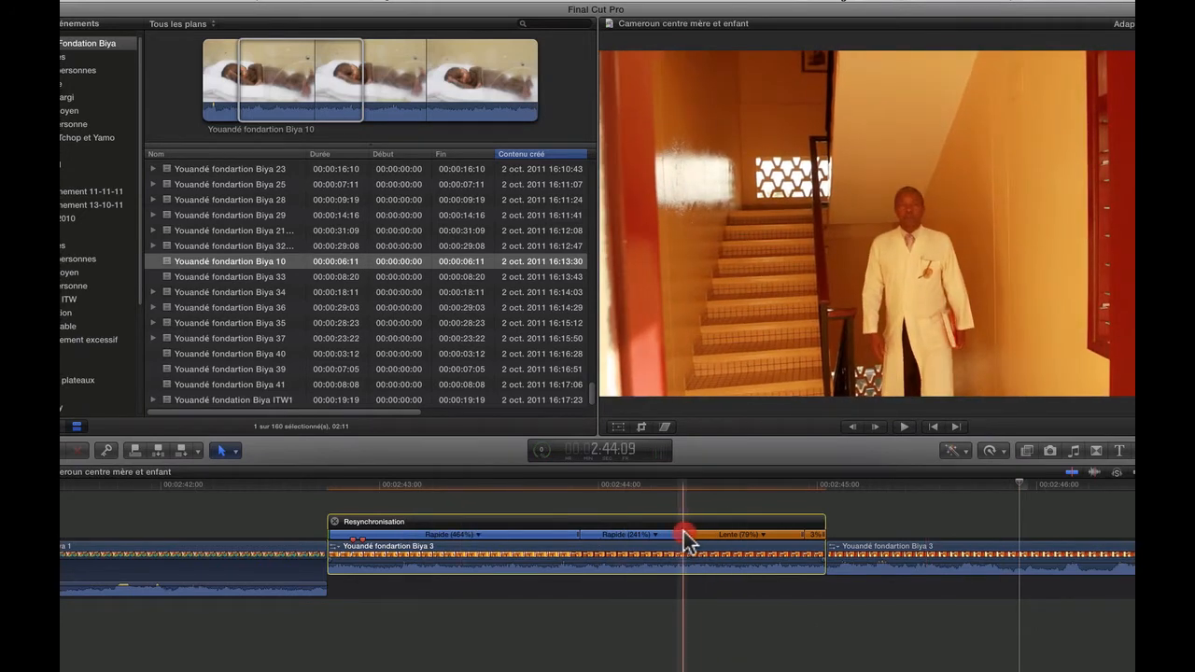
Lengthen the retiming bars so the first section runs at 410% and the second at 169%, and play the result
left_click_drag(686, 539, 726, 535)
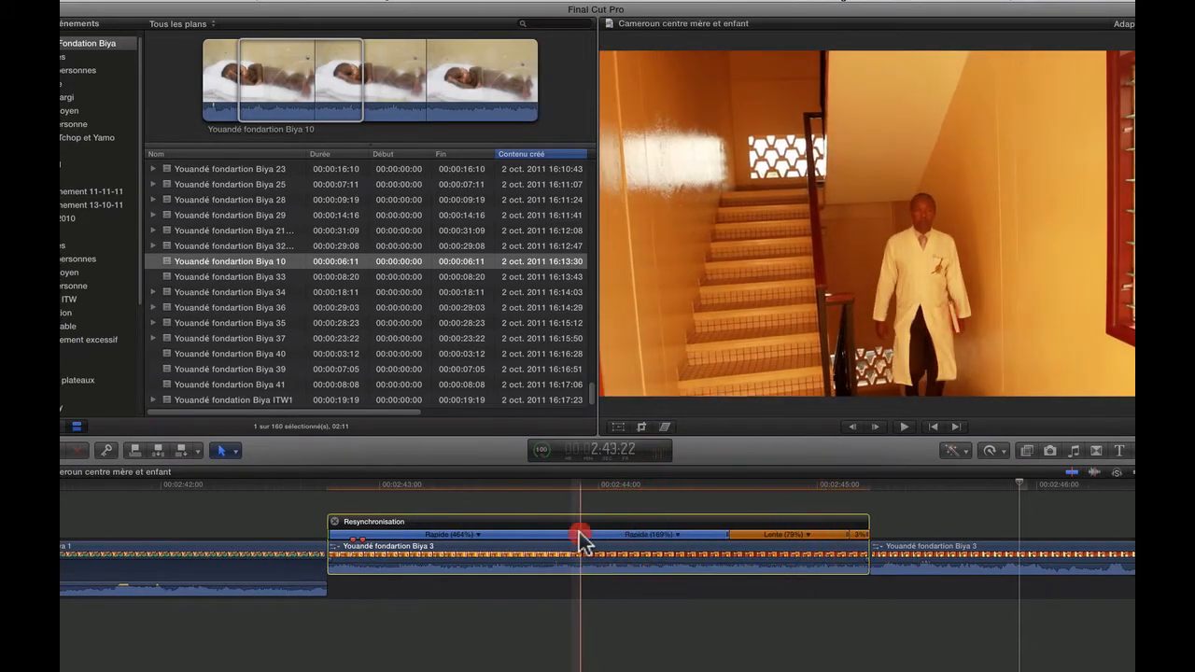
left_click_drag(580, 537, 608, 534)
key("space")
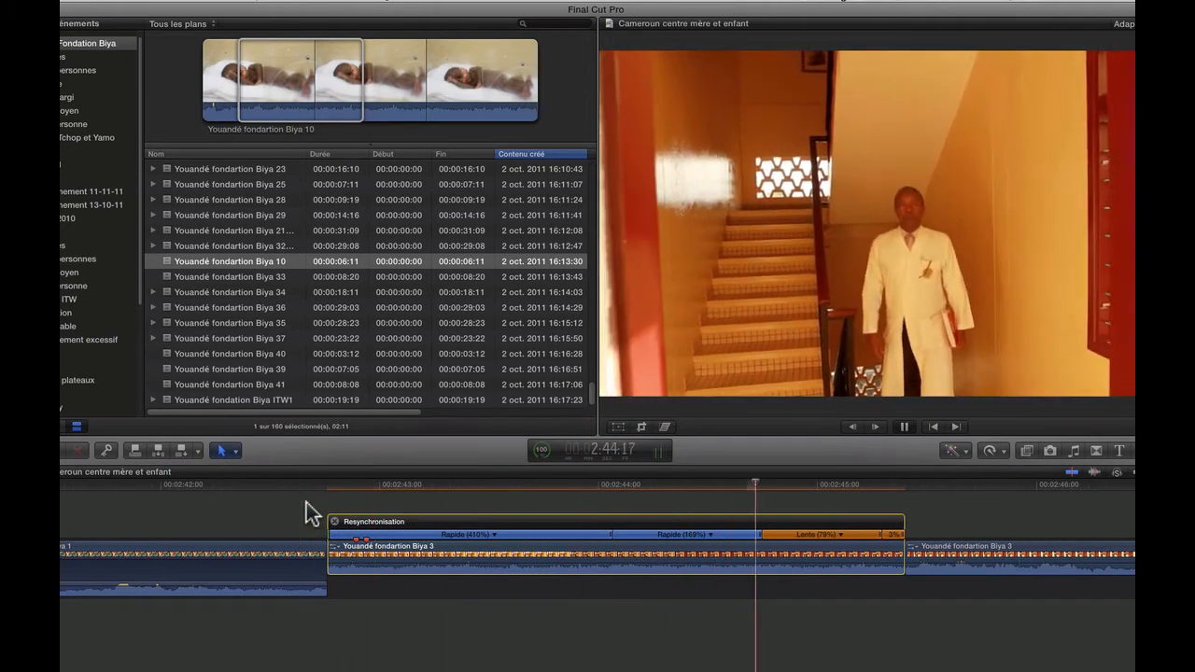
key("space")
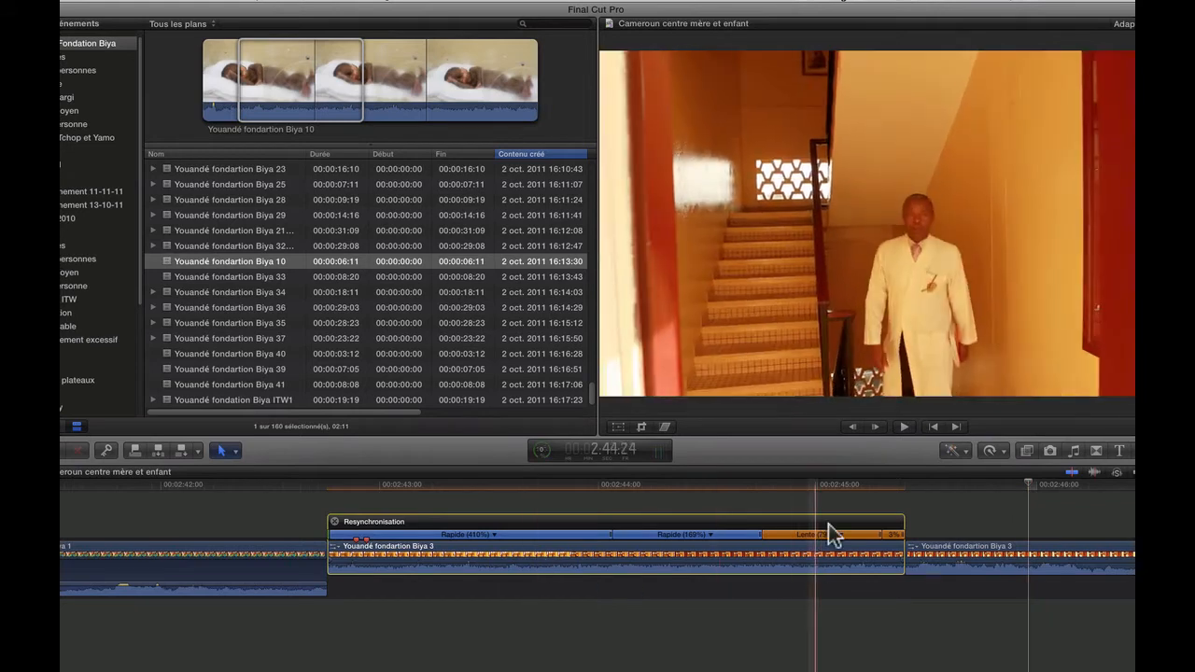
Speed up the clip's first section to 1475% and its slow section to 84%, and play the result
key("space")
left_click_drag(610, 534, 372, 525)
key("space")
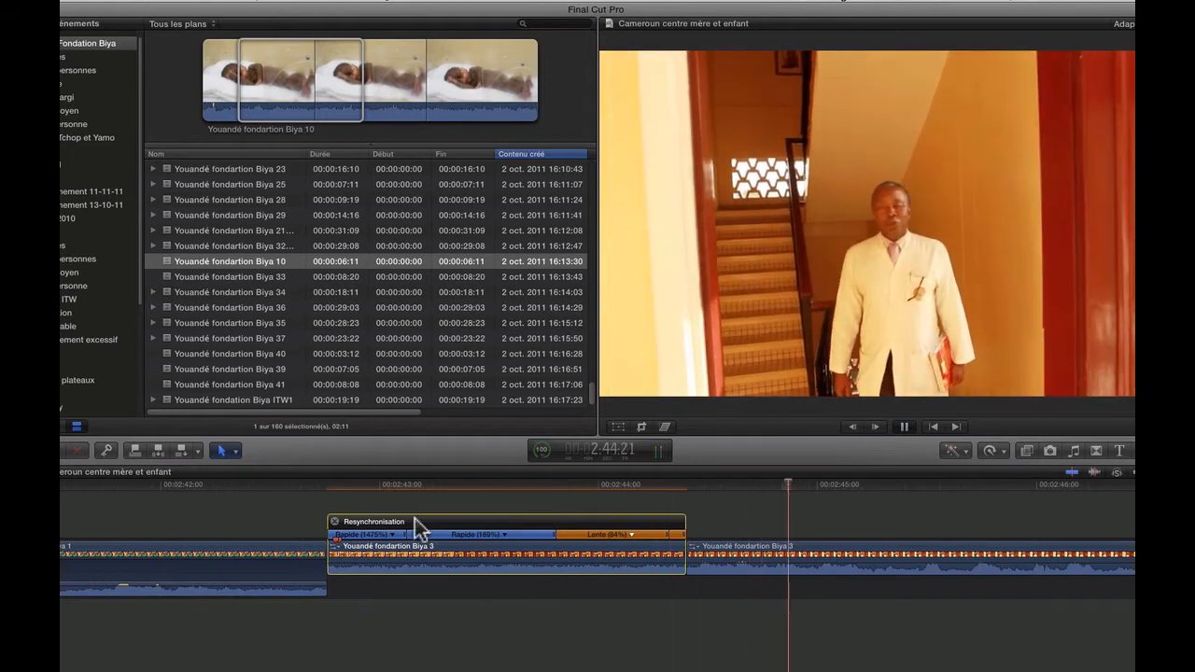
key("space")
Fine-tune the second section to 209% and the slow section to 77%, playing the clip from just before its start between adjustments
left_click_drag(553, 534, 505, 533)
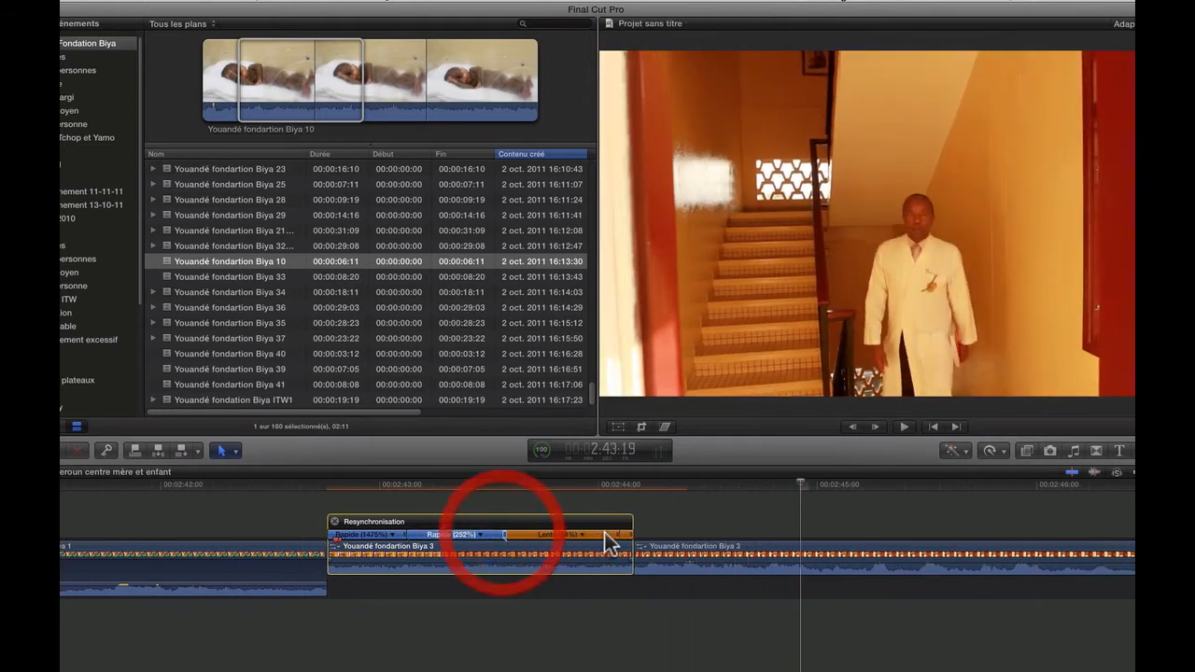
left_click_drag(615, 533, 627, 534)
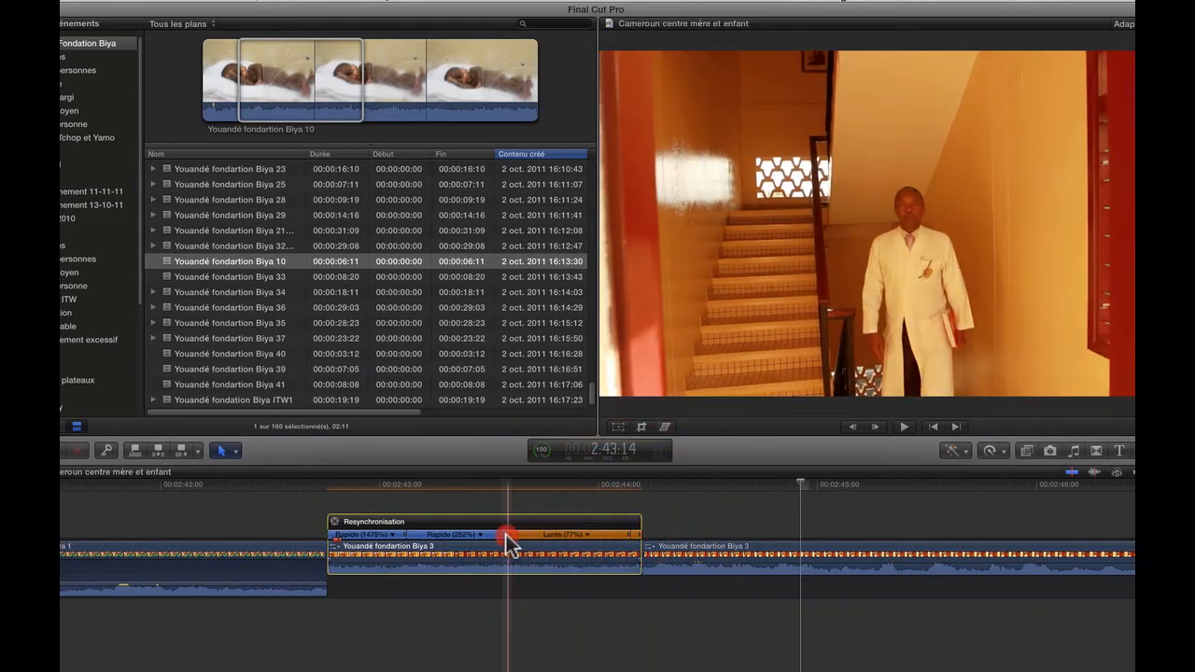
left_click_drag(507, 534, 517, 534)
left_click(295, 501)
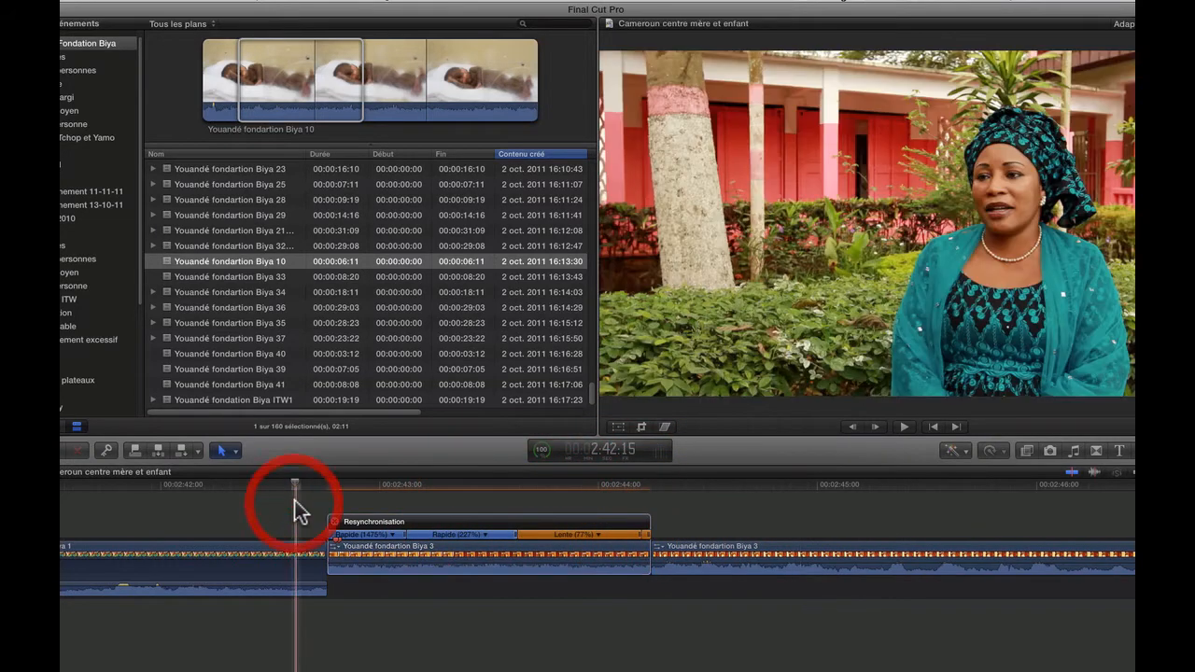
key("space")
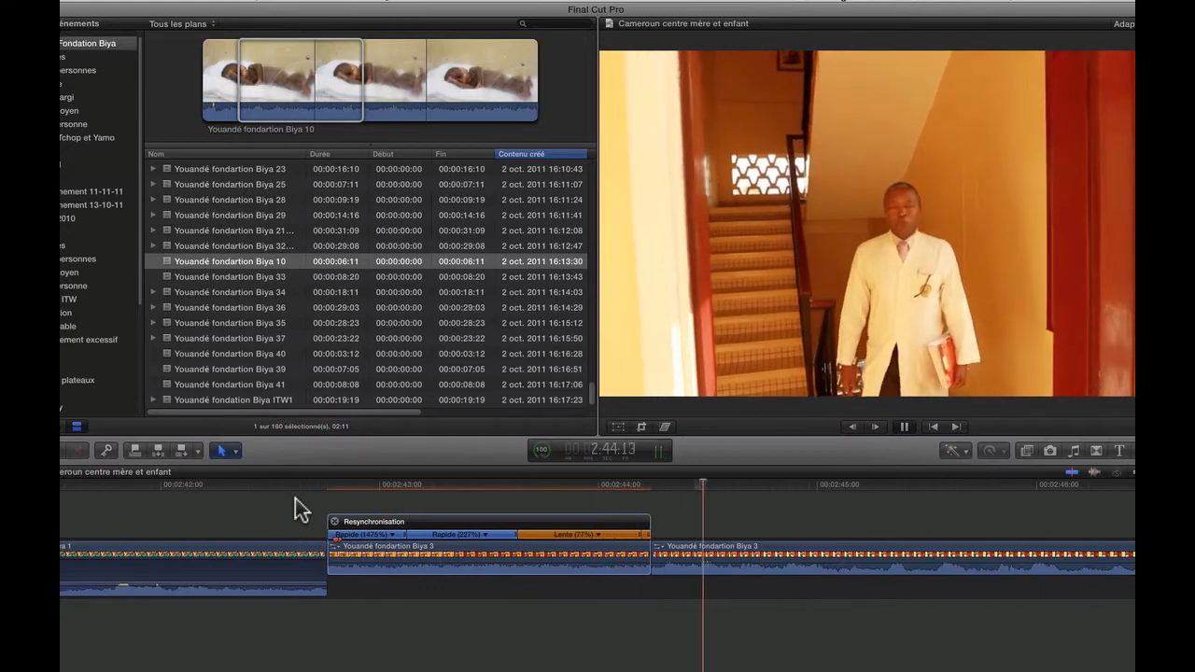
key("space")
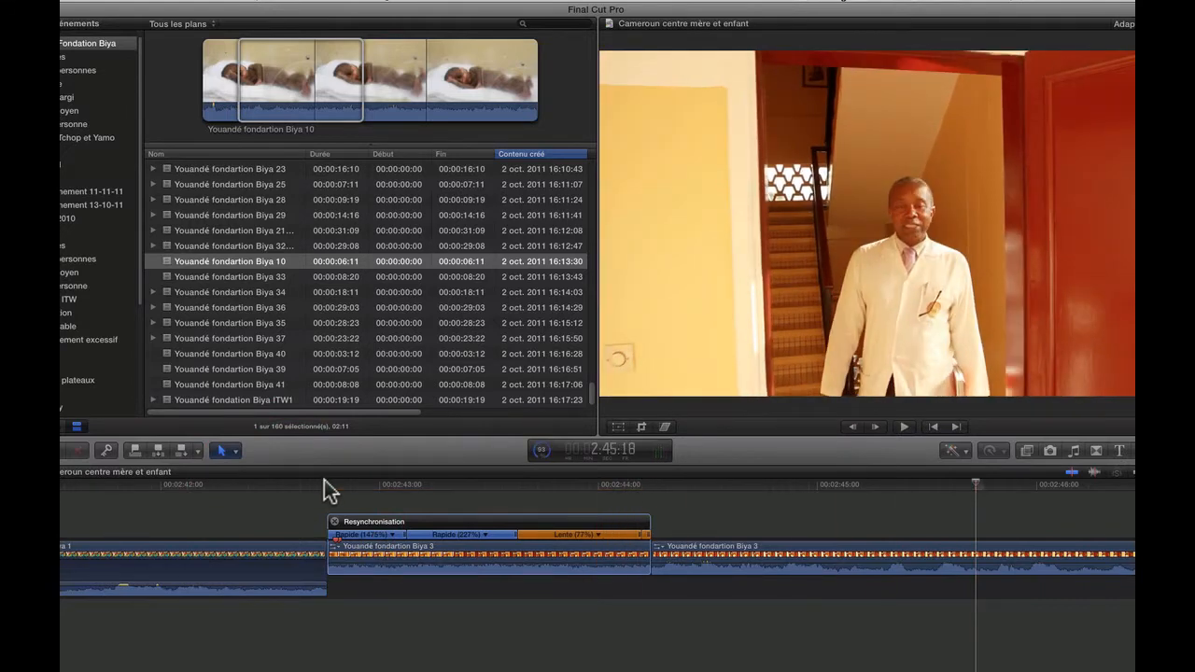
left_click(324, 482)
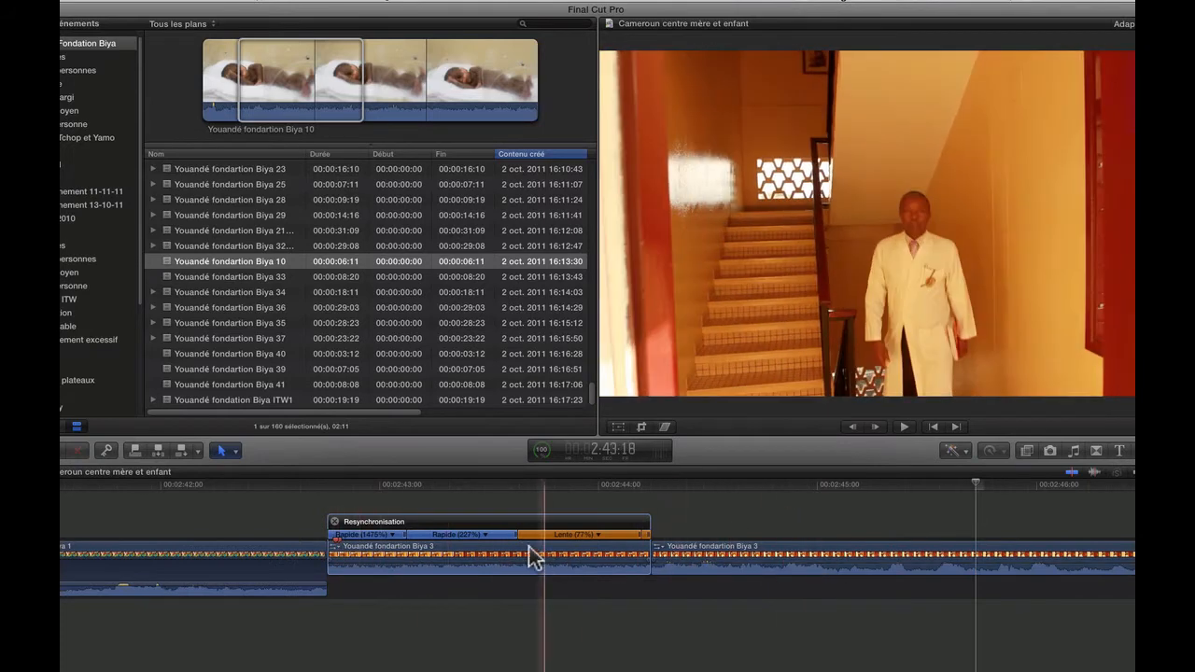
mouse_move(516, 544)
left_mouse_down()
mouse_move(491, 539)
mouse_move(534, 542)
mouse_move(495, 537)
mouse_move(528, 541)
mouse_move(525, 532)
left_mouse_up()
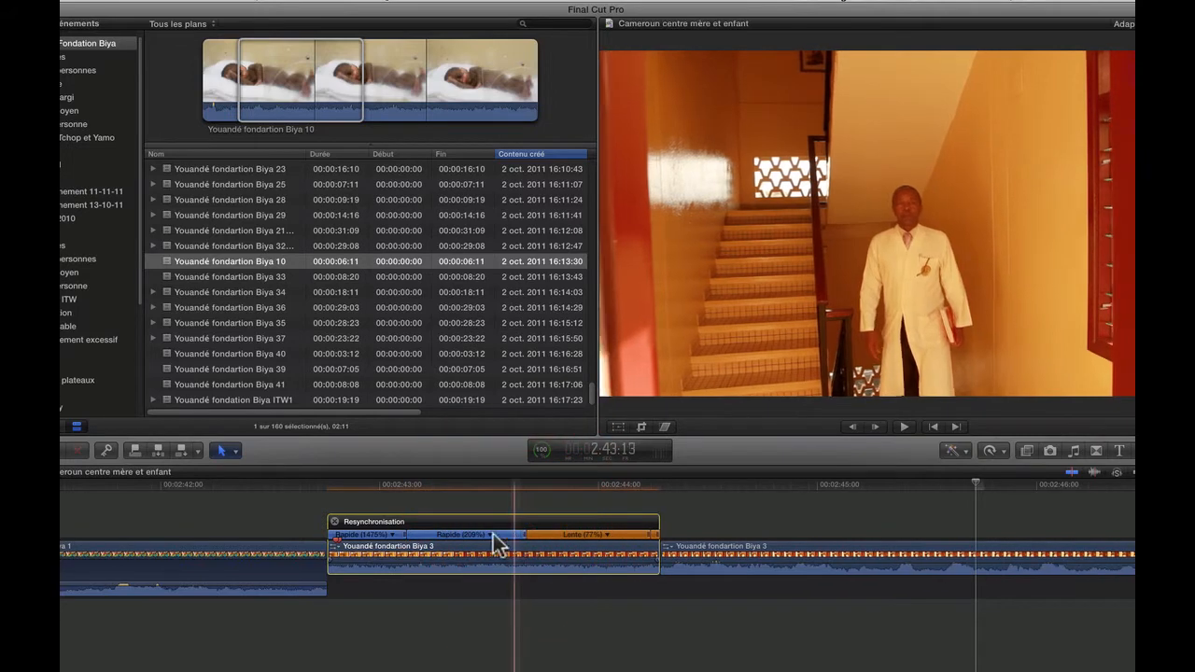
Play the timeline from about 1:51 to review the hospital room clip, Youandé fondartion Biya 18
key("super+minus")
key("super+minus")
key("super+minus")
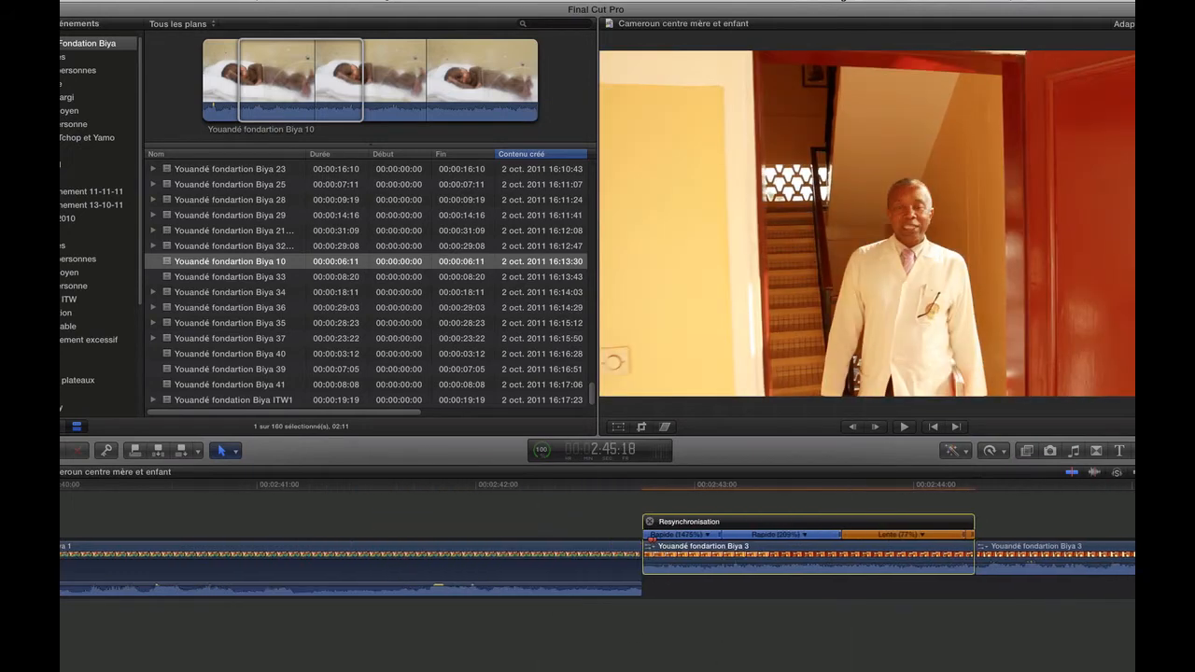
scroll(478, 654, "left", 10)
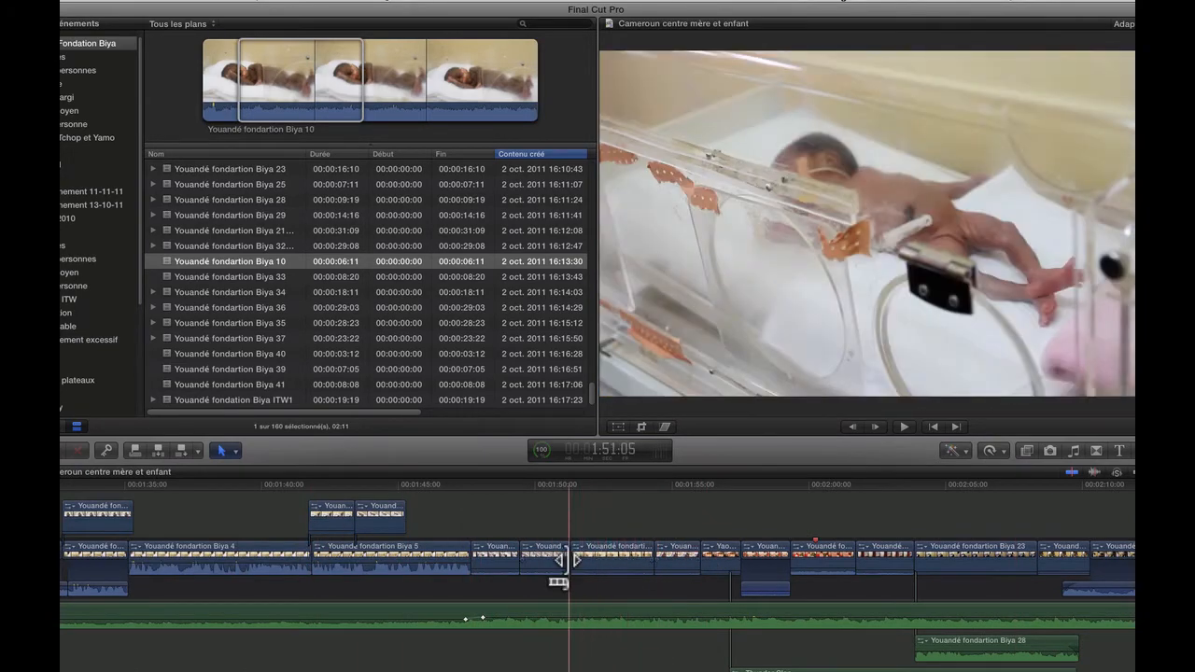
key("space")
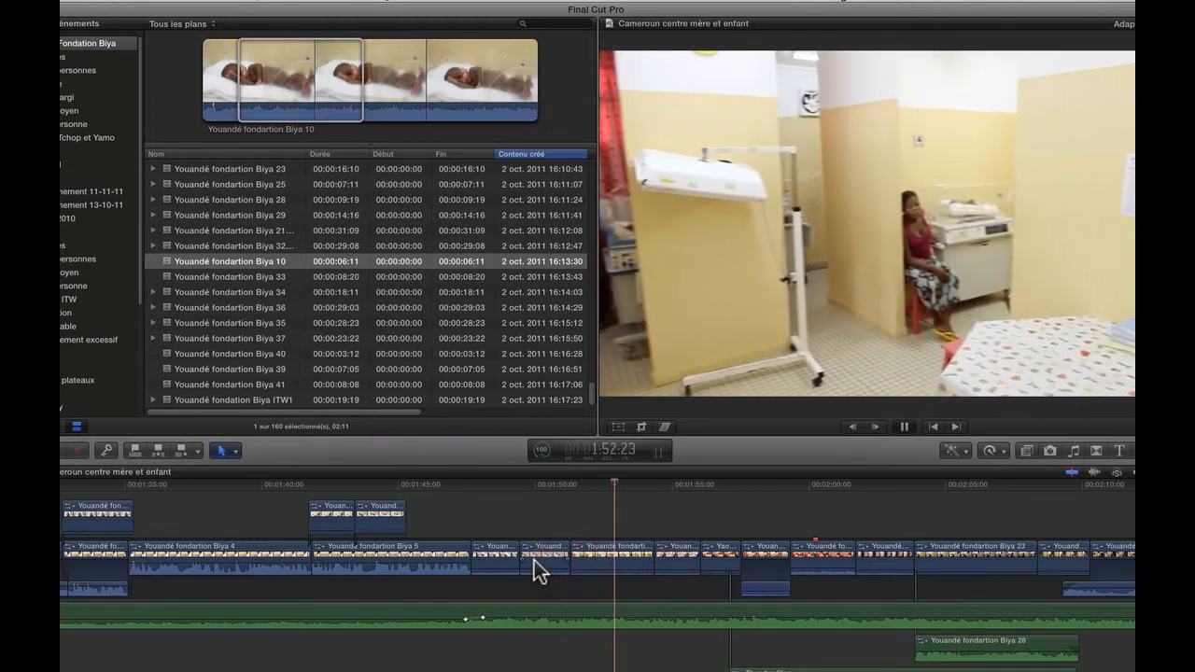
key("space")
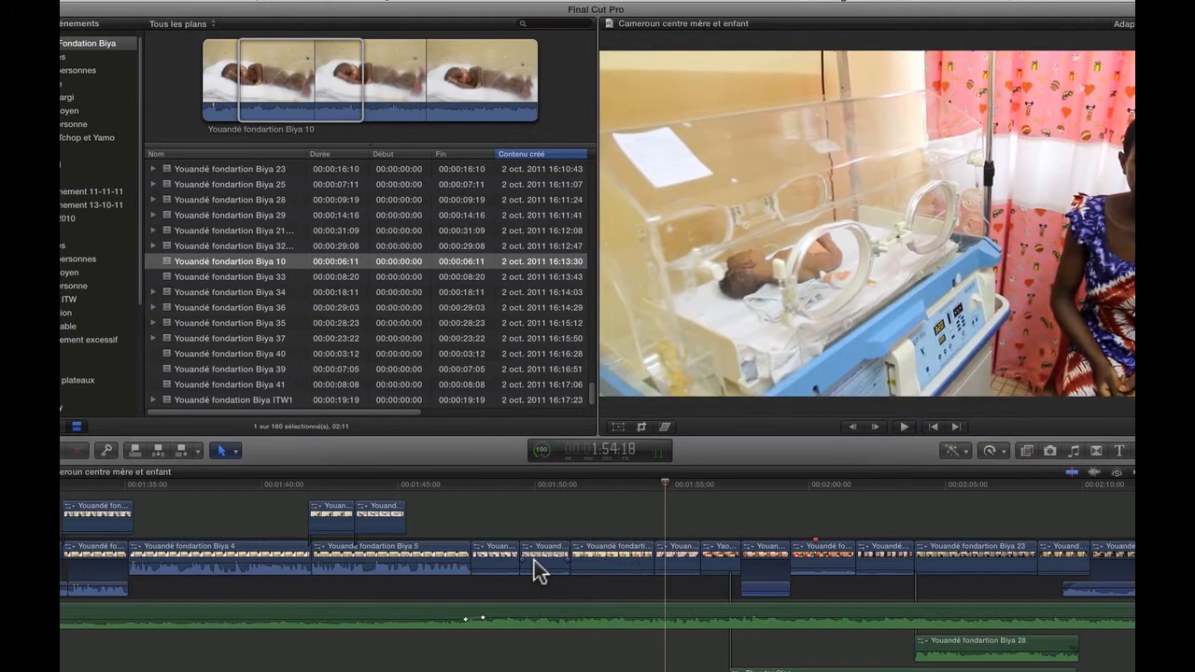
Adjust the retiming bar of the hospital room clip to 102%, then reset its speed to Normal (100%)
left_click(599, 561)
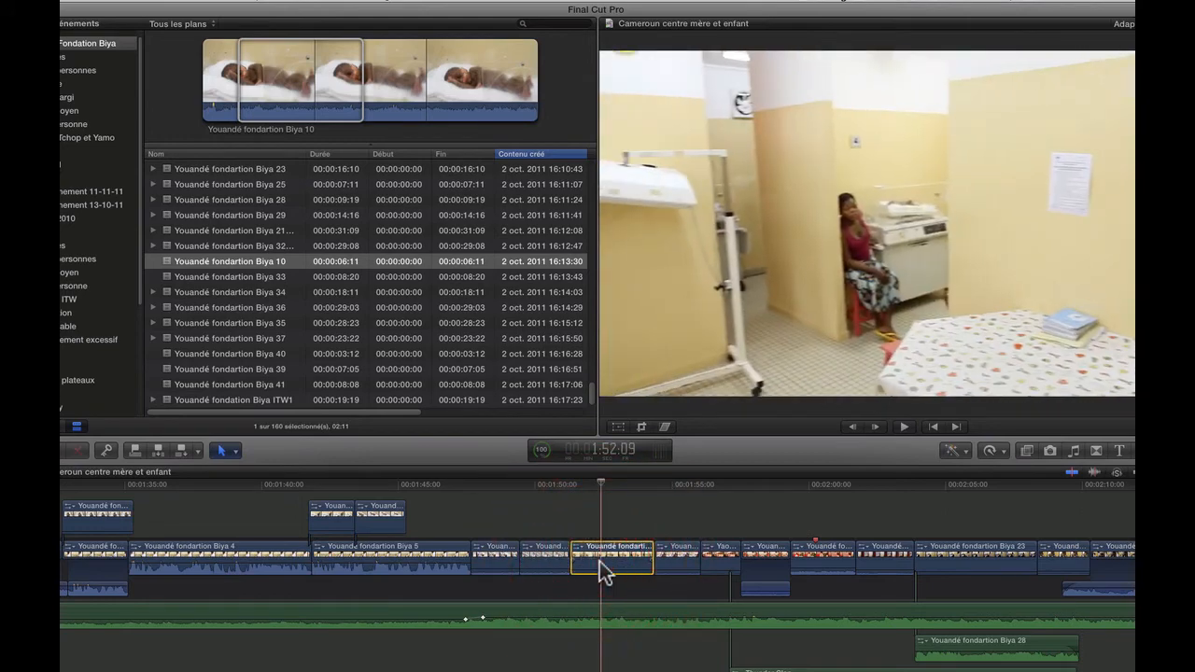
key("super+r")
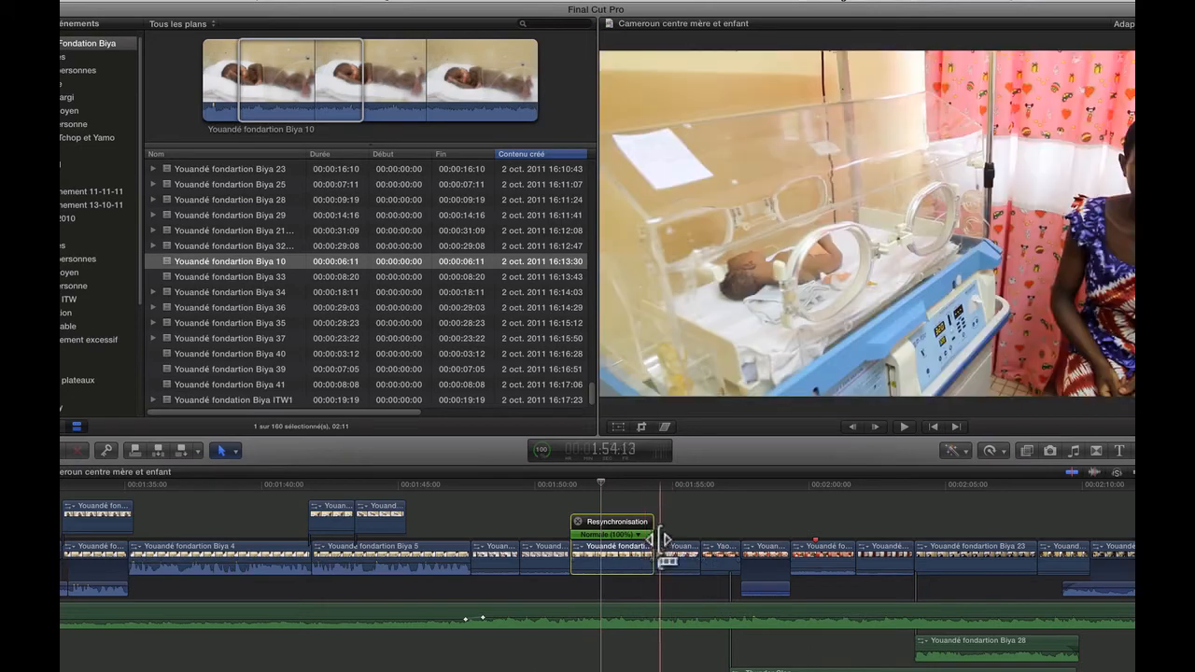
left_click_drag(675, 534, 632, 531)
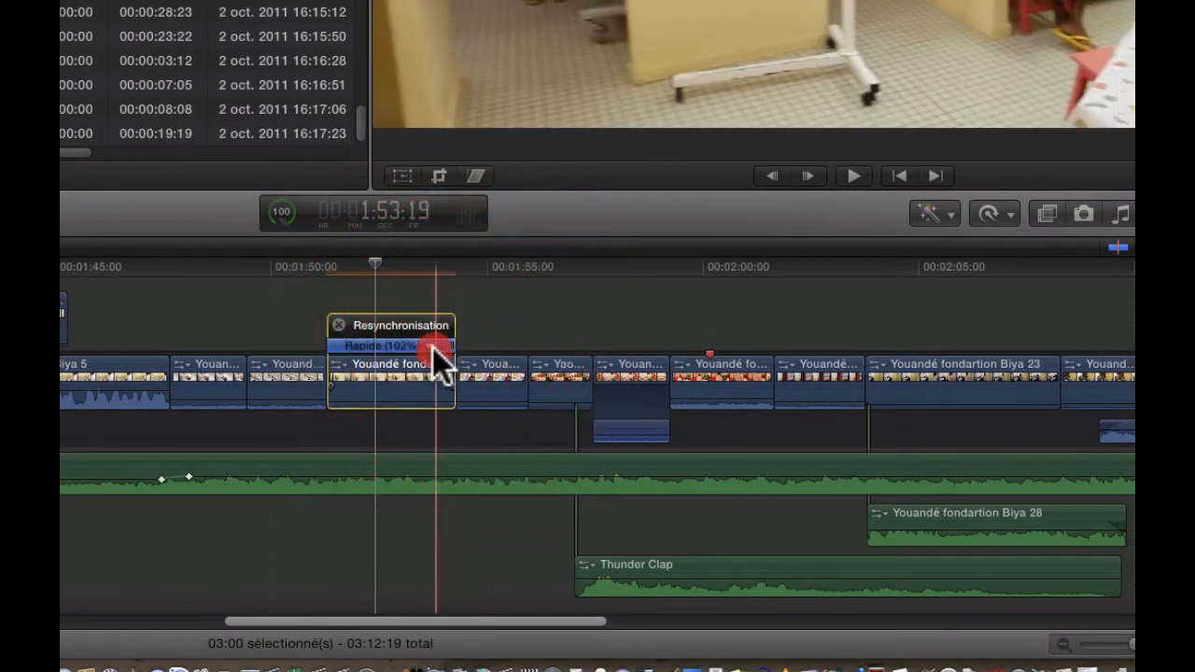
left_click(431, 347)
left_click(462, 402)
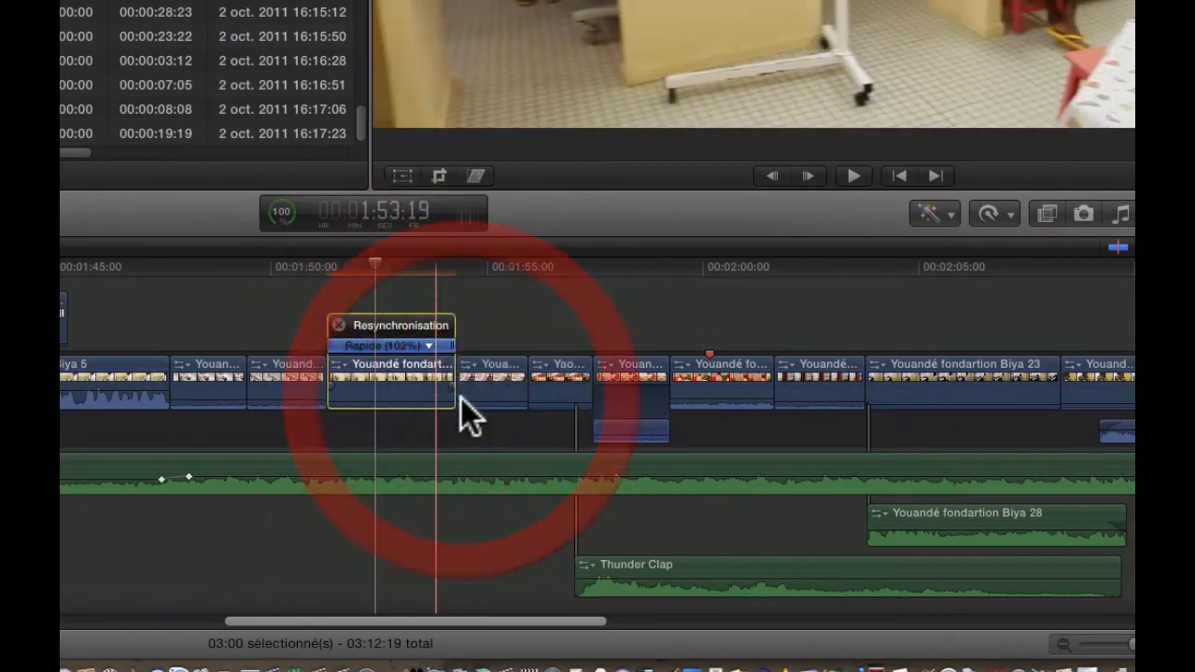
Lift the hospital room clip out of the primary storyline (Prélever du scénario principal) and show its retiming bar
right_click(425, 385)
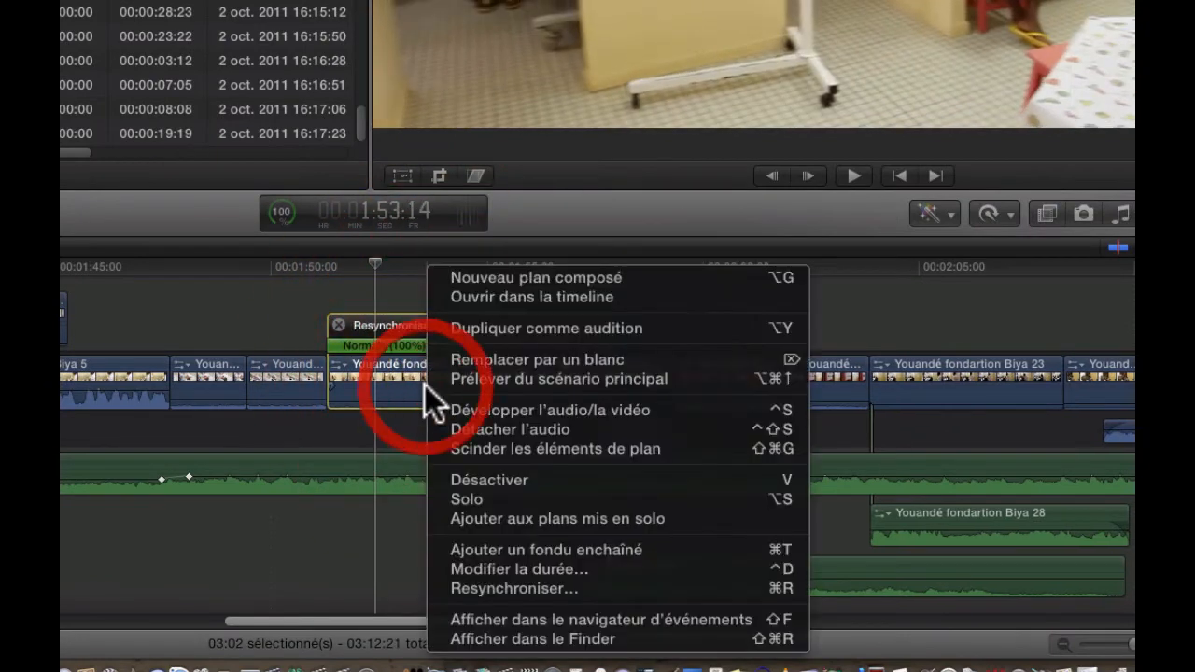
left_click(486, 379)
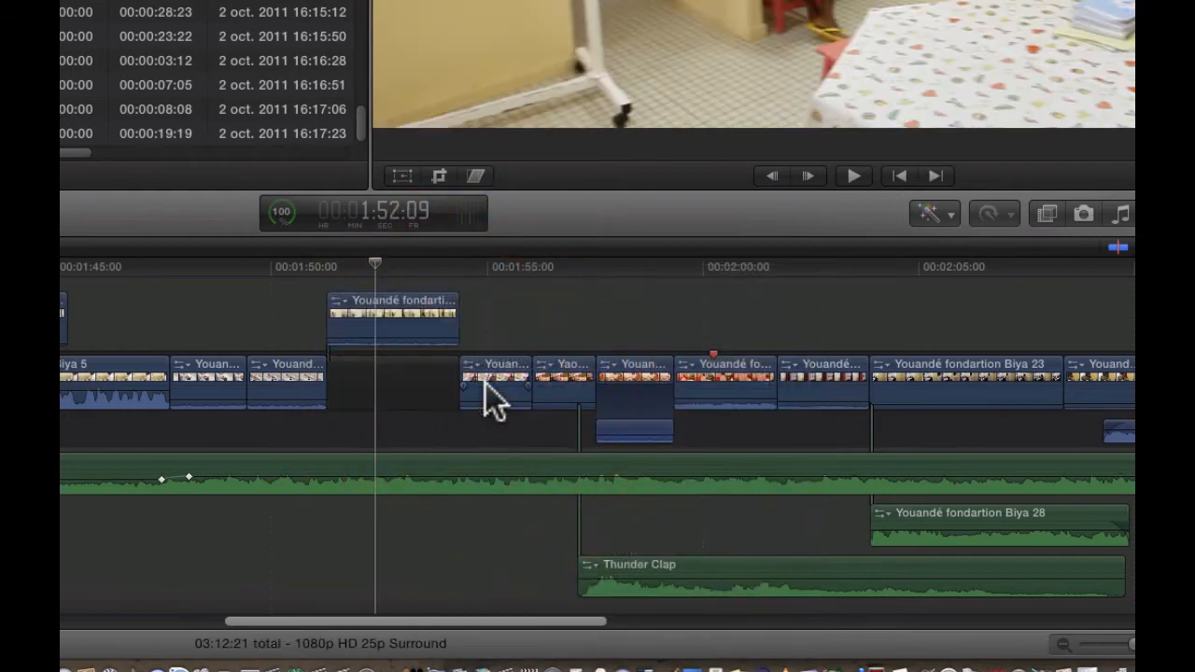
left_click(414, 325)
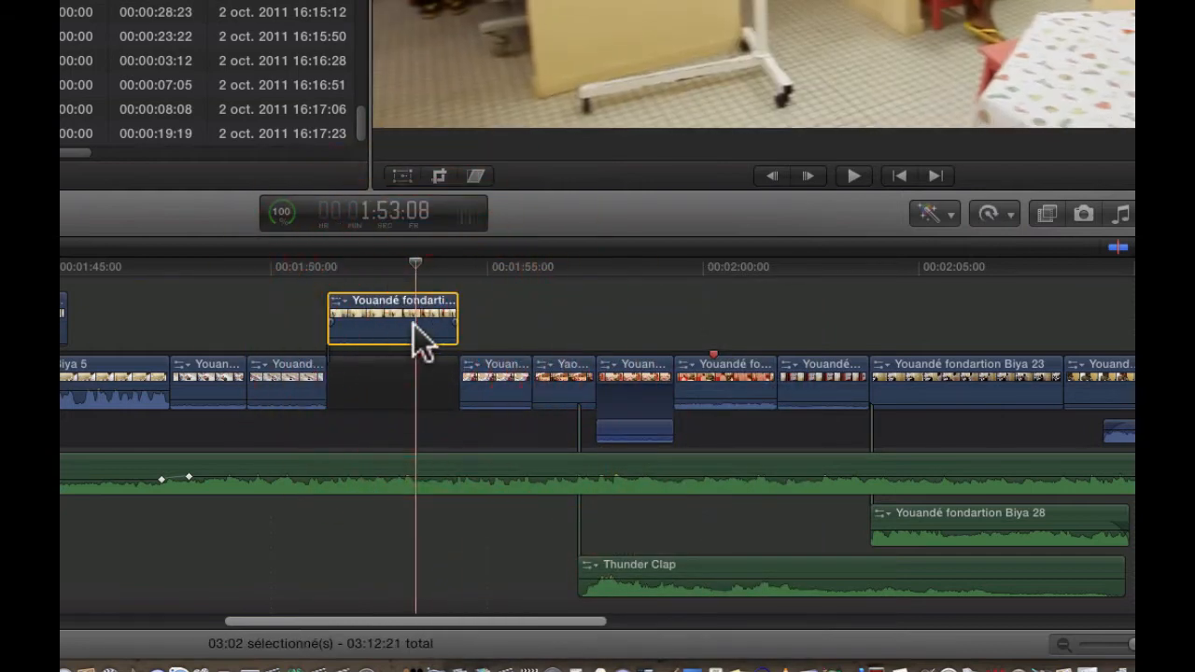
key("super+r")
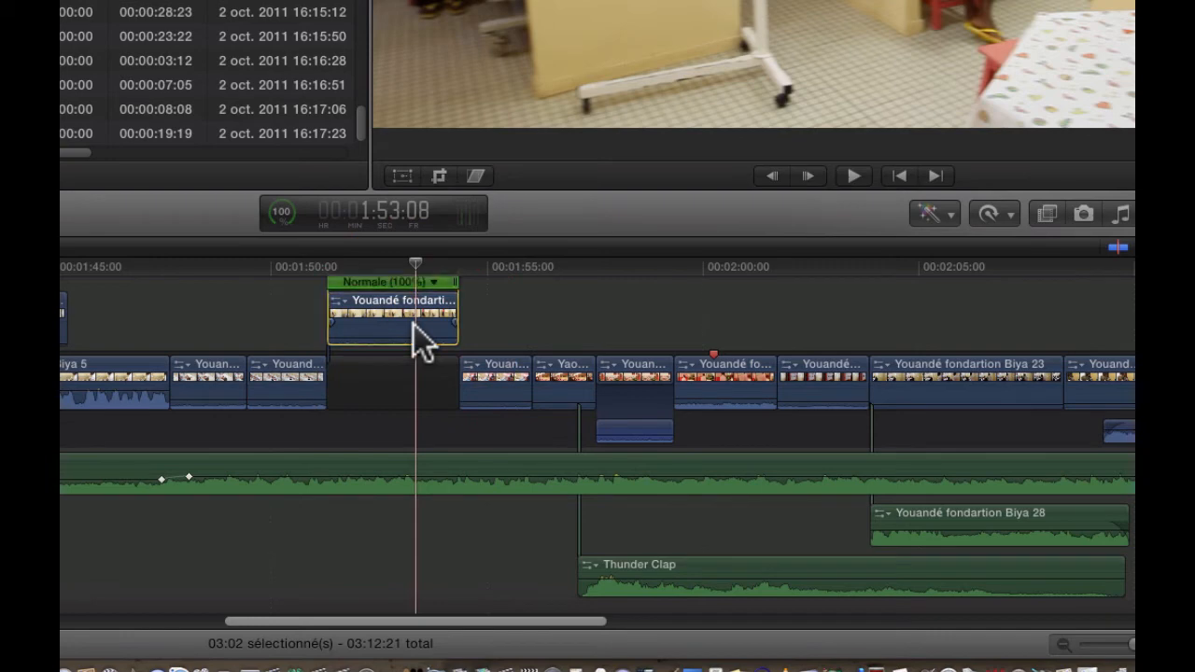
Slow the lifted clip to 50% (Lent), then reset it to normal speed (100%)
left_click(443, 281)
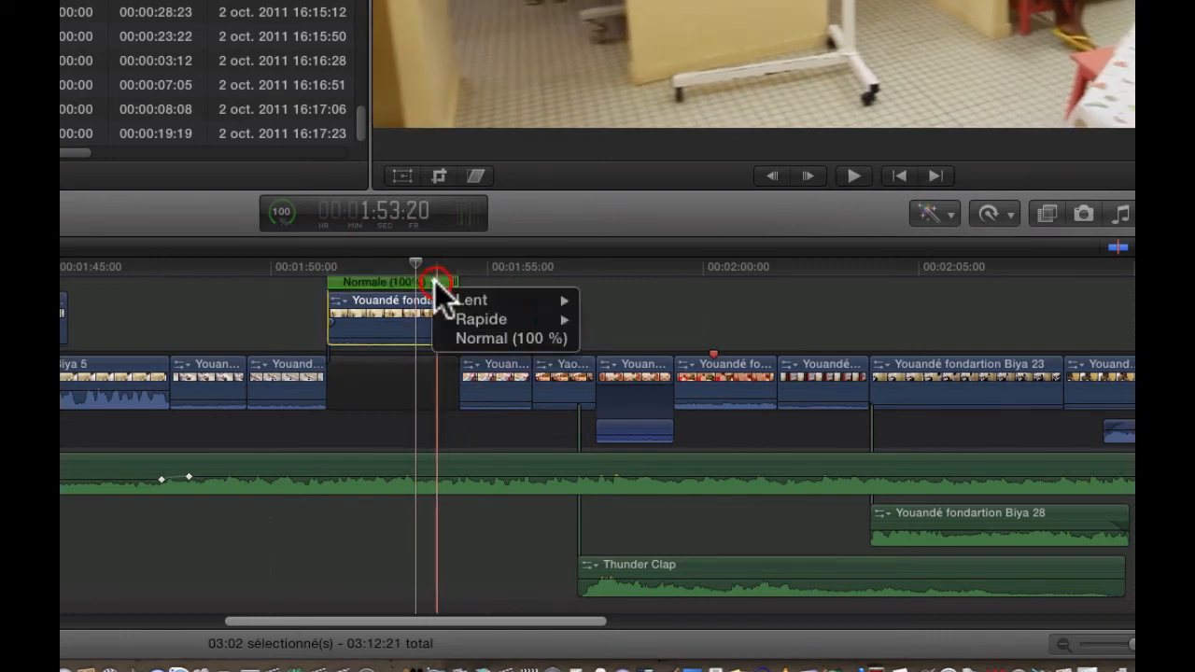
mouse_move(472, 313)
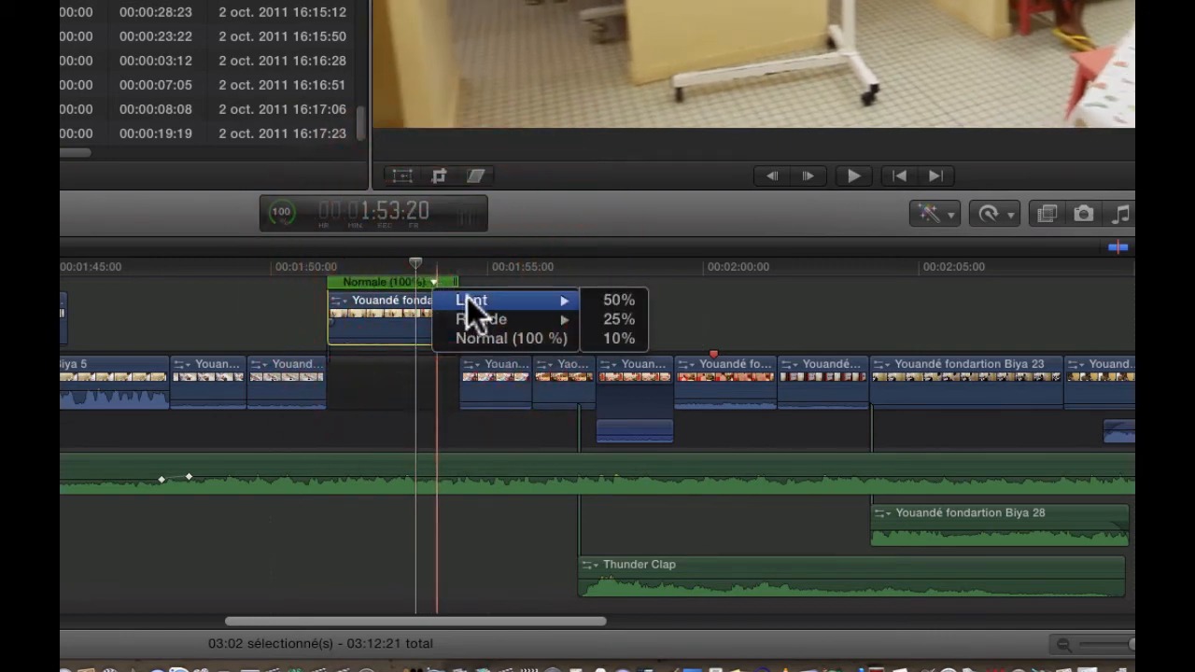
left_click(612, 300)
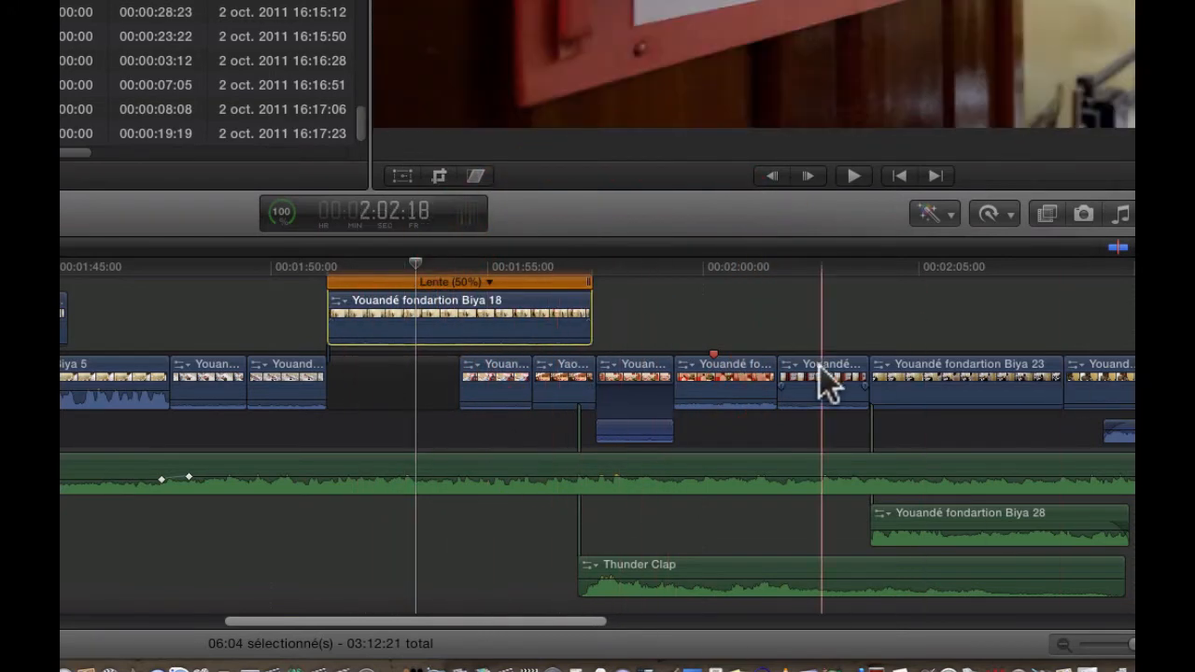
key("shift+n")
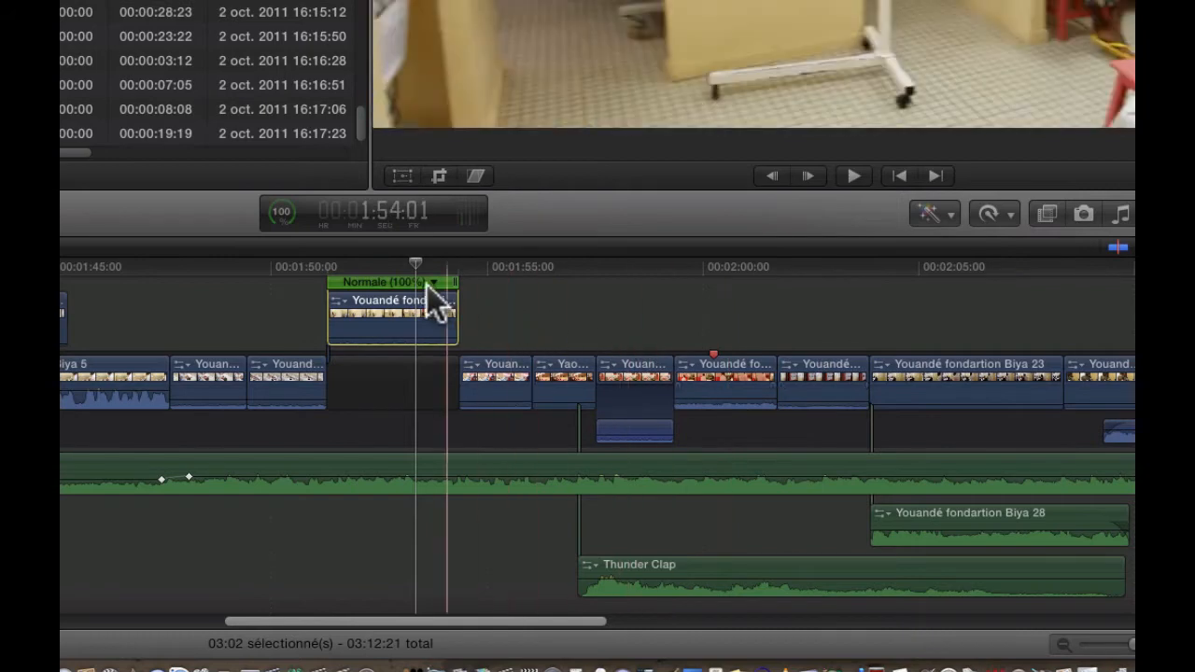
Apply the Lent 50% speed preset to the lifted Youandé fondartion Biya 18 clip
left_click(435, 281)
mouse_move(551, 307)
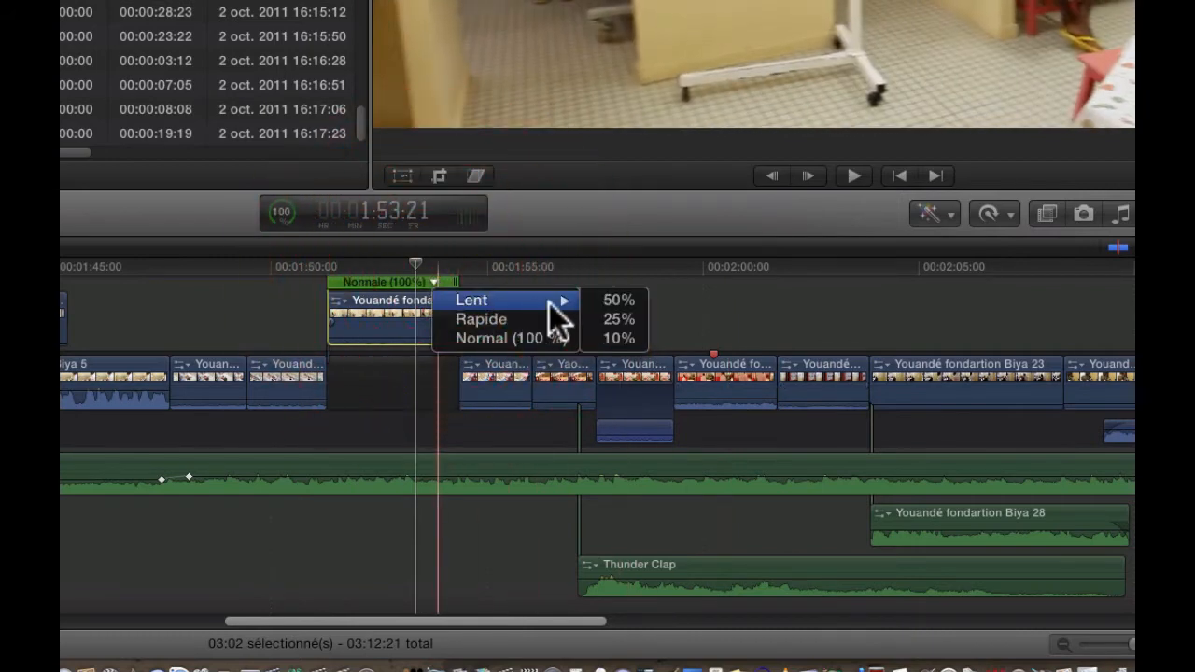
left_click(614, 301)
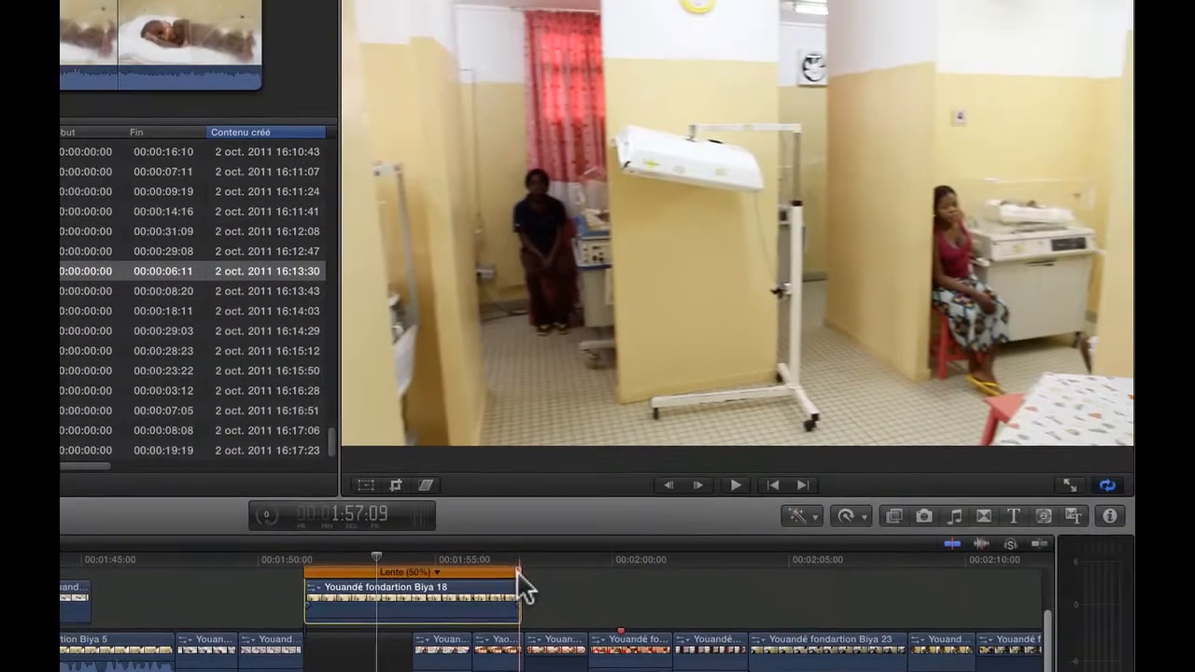
Shorten the lifted clip's retiming bar to run at 64%, and play the clip from its start
left_click(588, 282)
left_click_drag(517, 570, 471, 571)
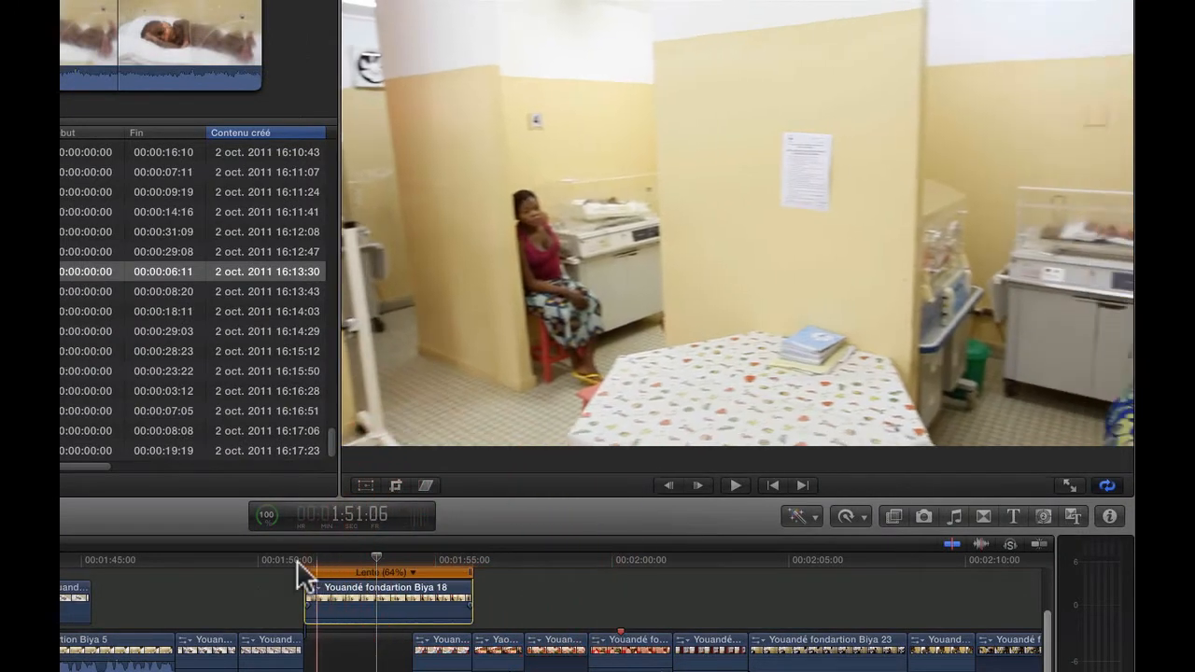
key("space")
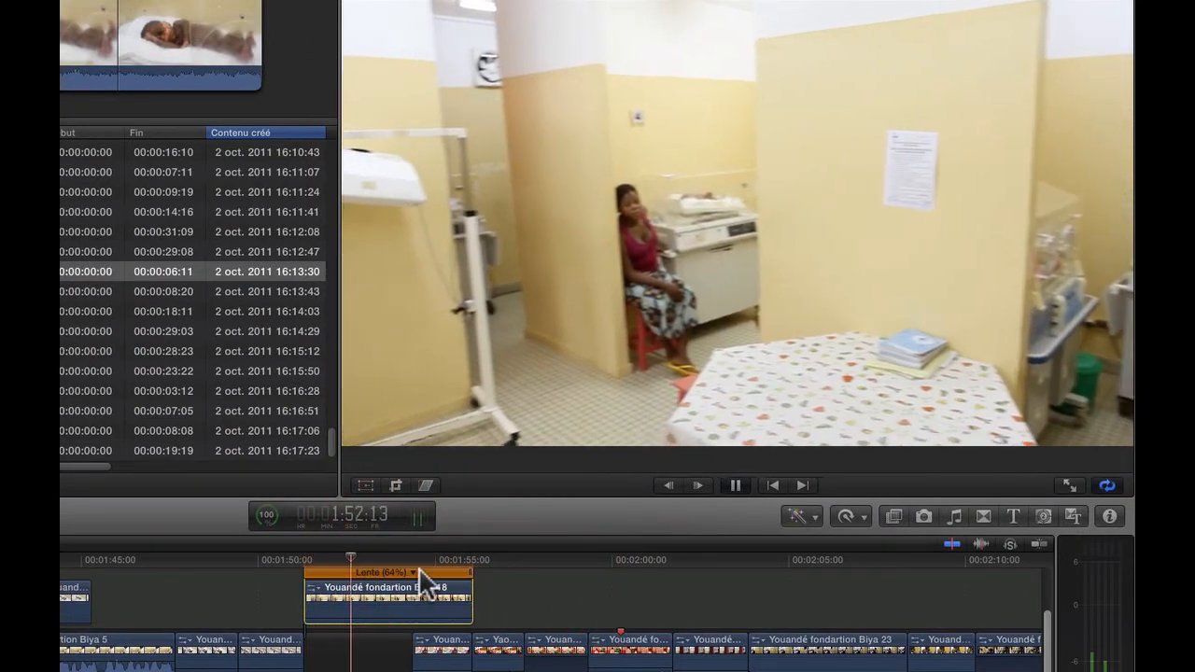
Shorten the lifted clip's retiming bar in stages to 74%, 76%, 85% and 94%, playing the result after each change
key("space")
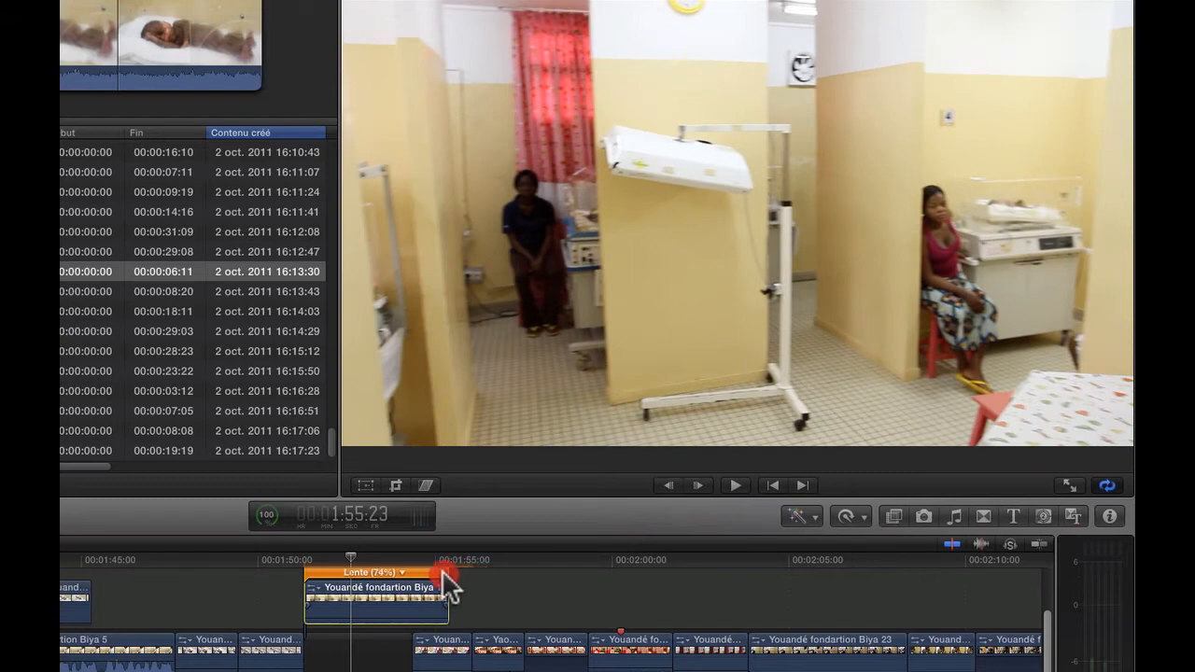
key("space")
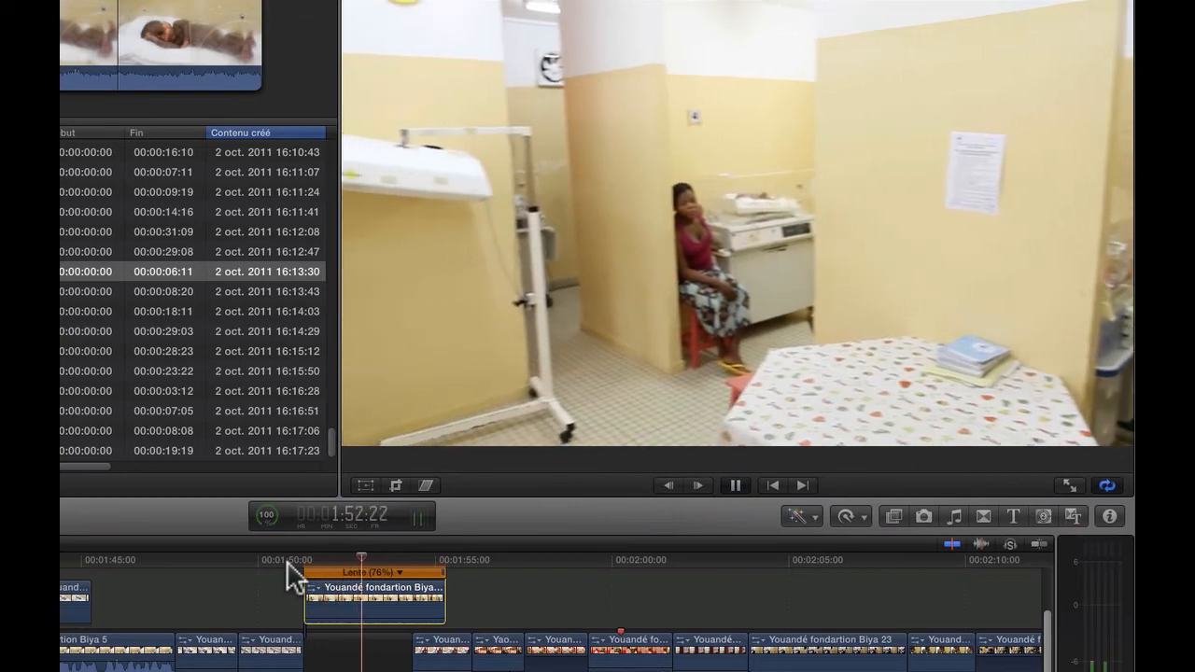
key("space")
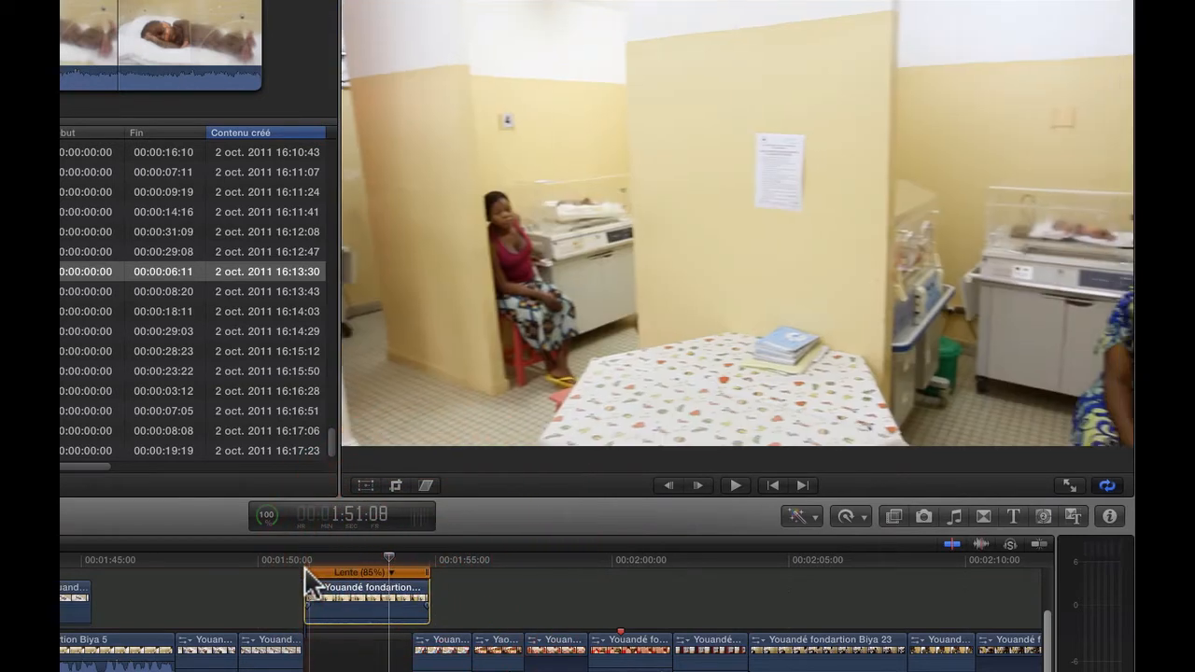
key("space")
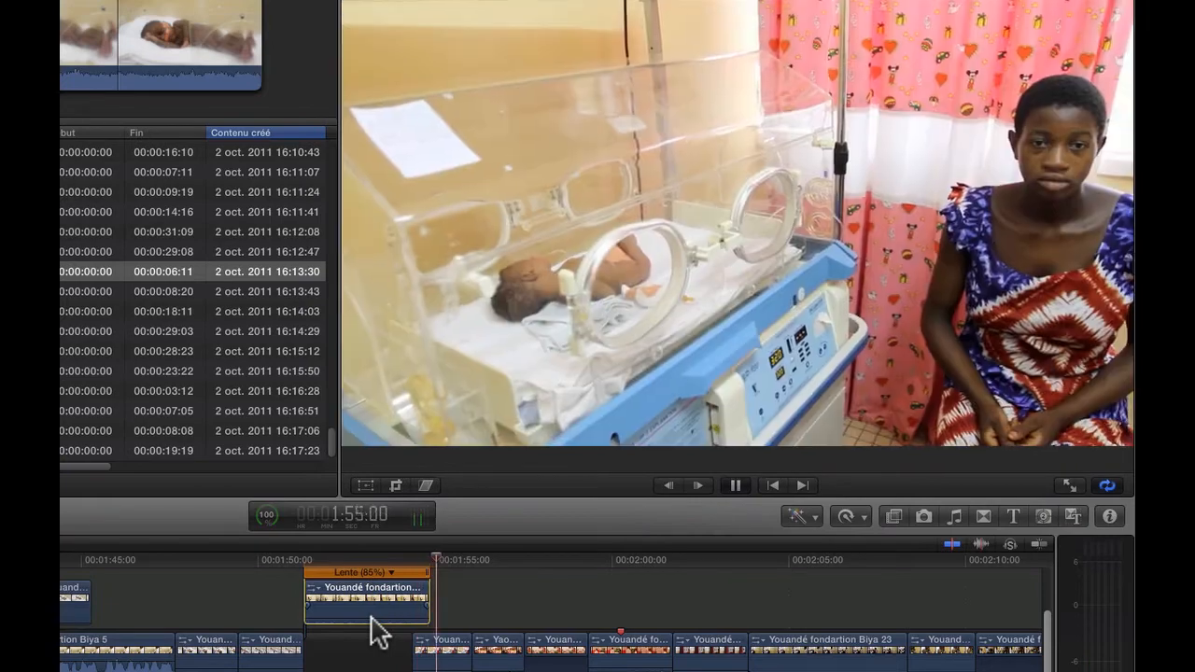
left_click(249, 567)
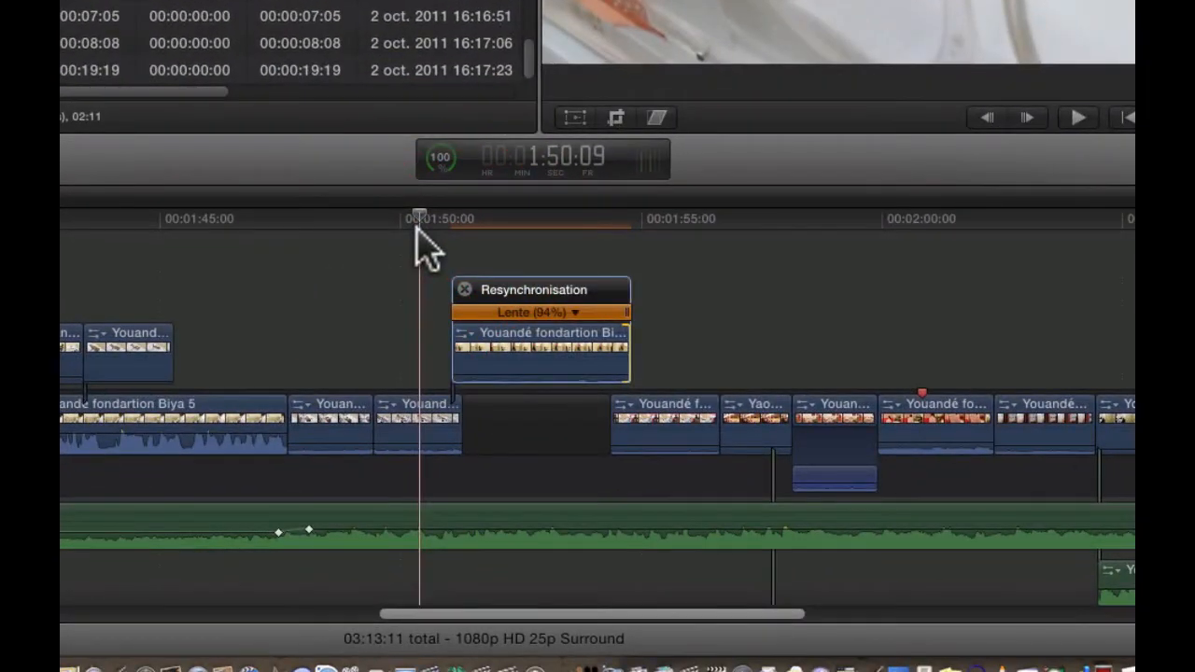
key("space")
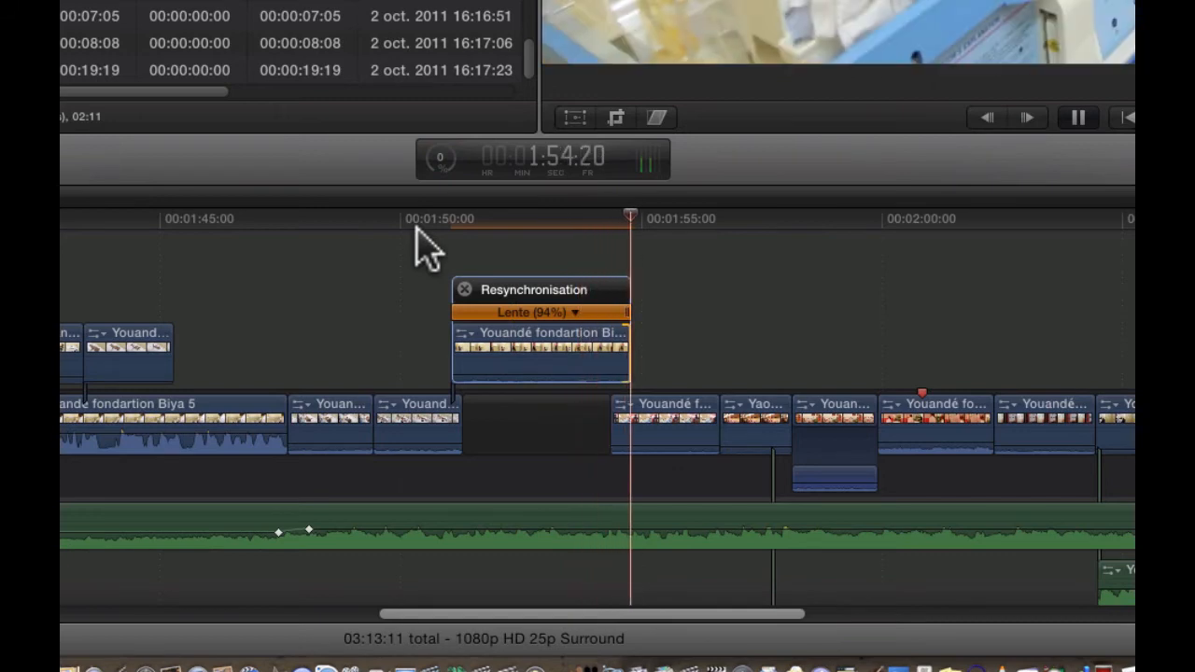
key("space")
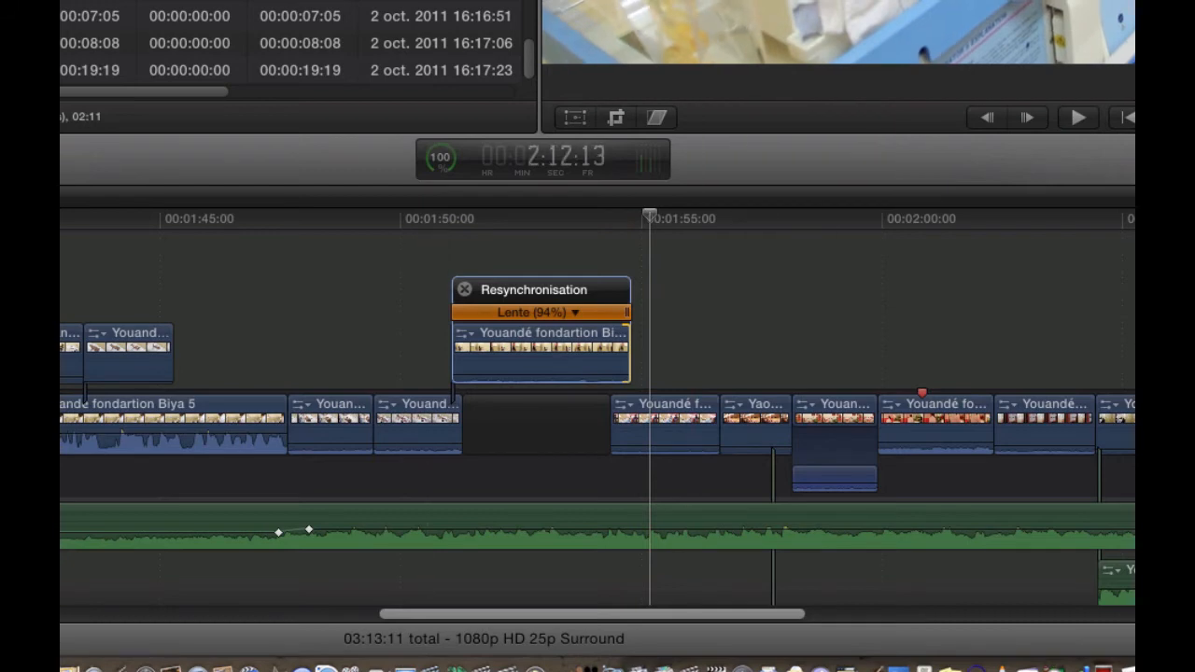
Find the laboratory clip near the end of the timeline, at about 3:09:00, and play it several times
left_click_drag(713, 614, 743, 611)
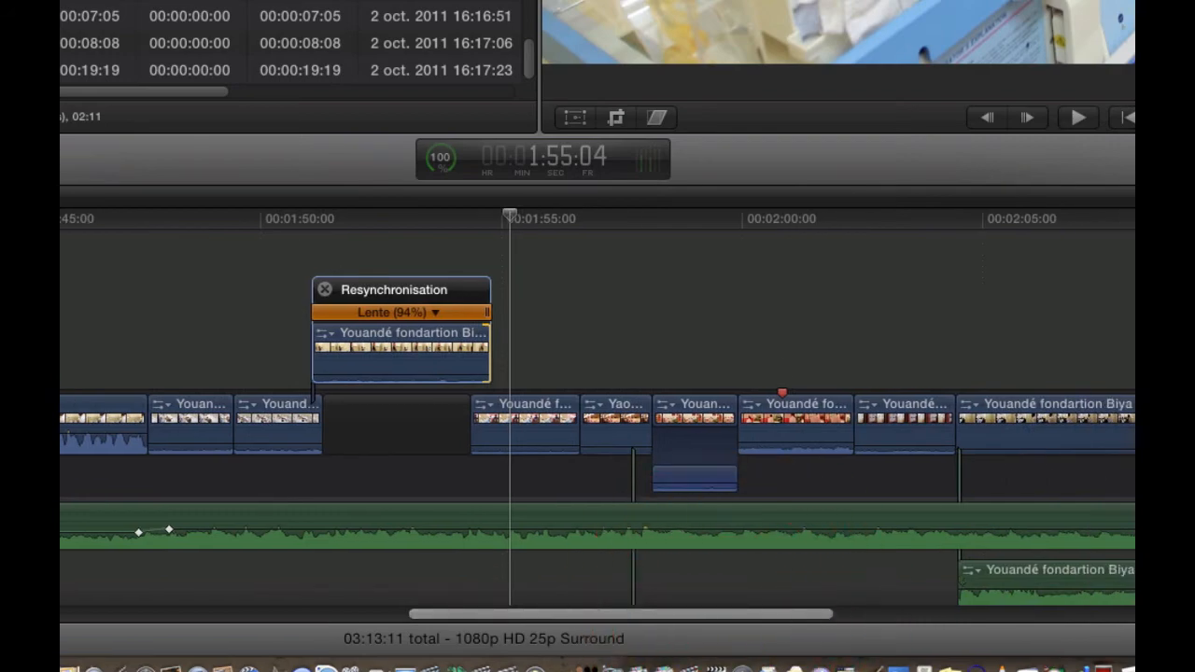
left_click(926, 415)
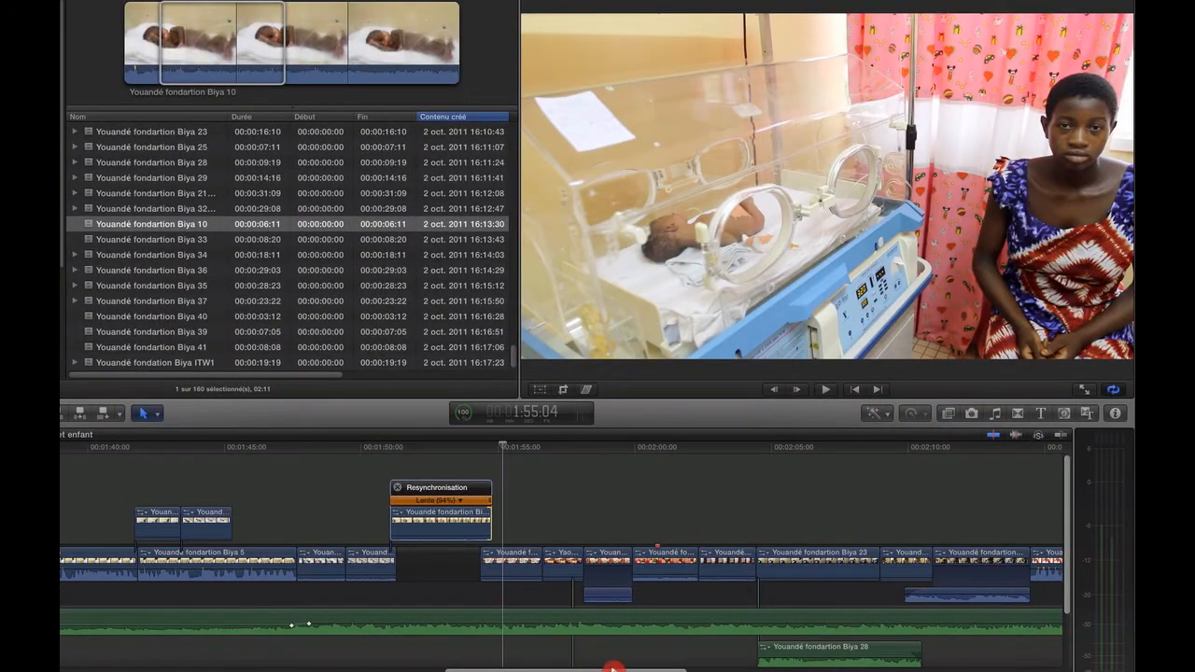
left_click_drag(612, 669, 943, 669)
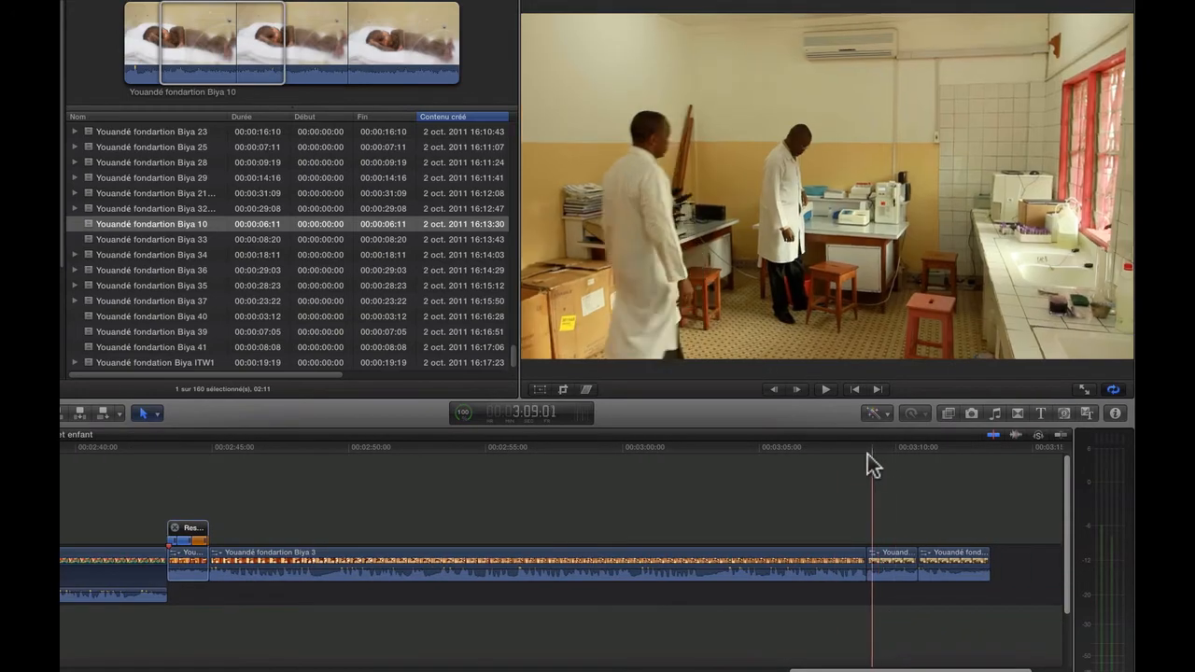
key("space")
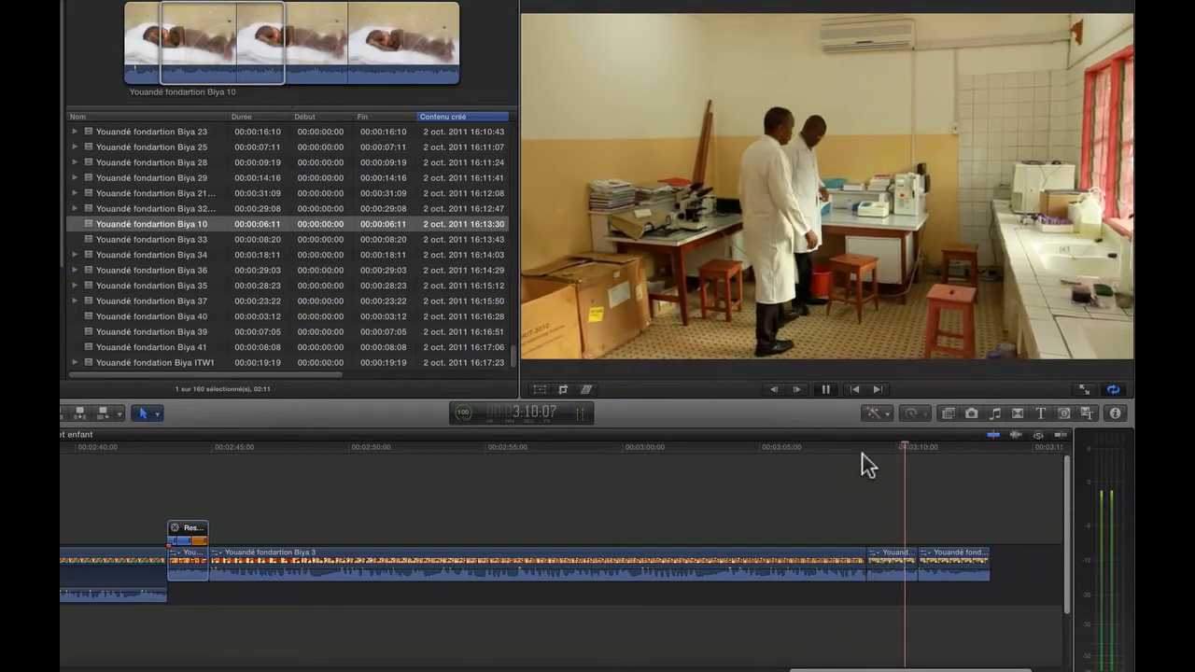
key("space")
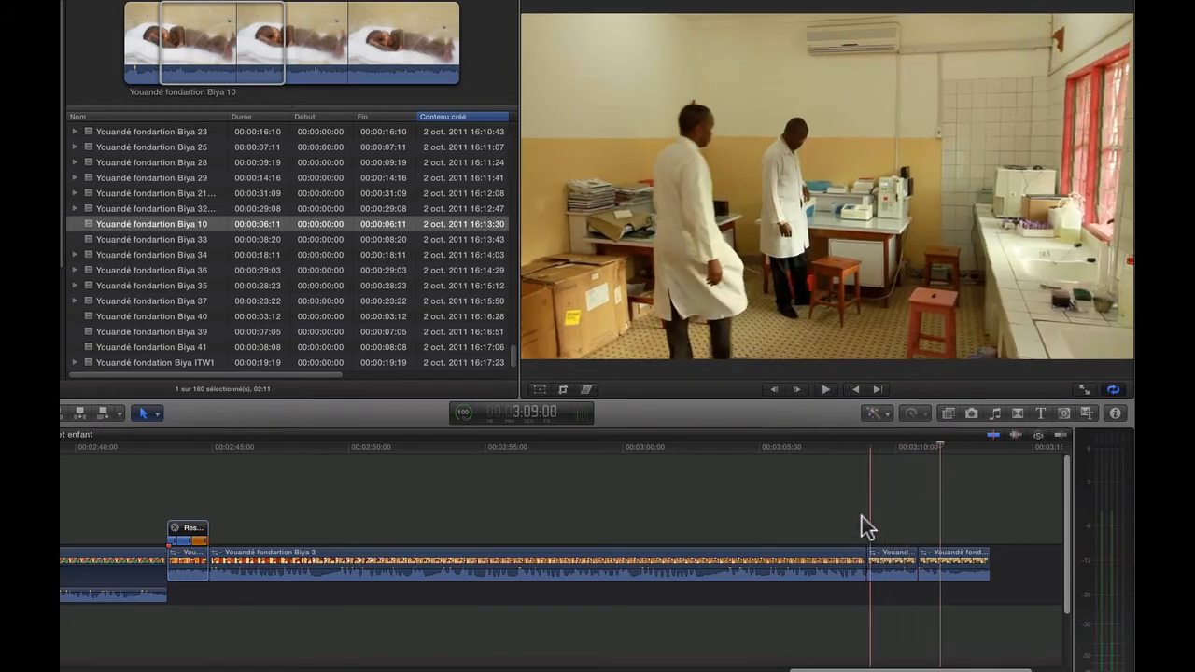
key("space")
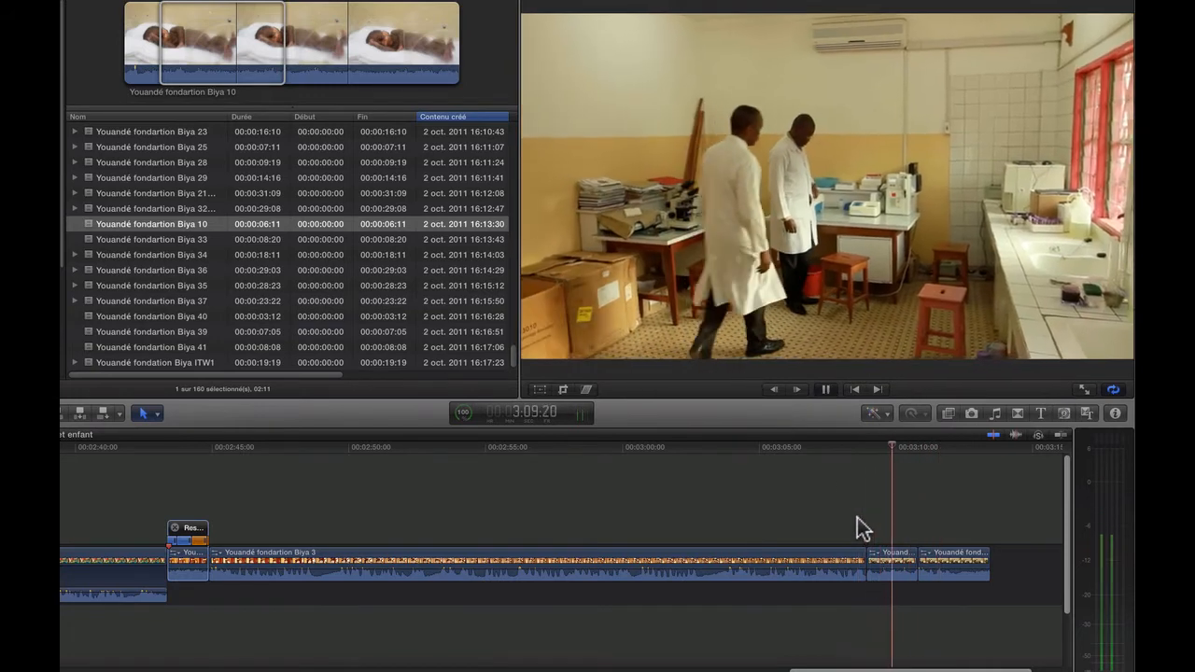
key("space")
key("space")
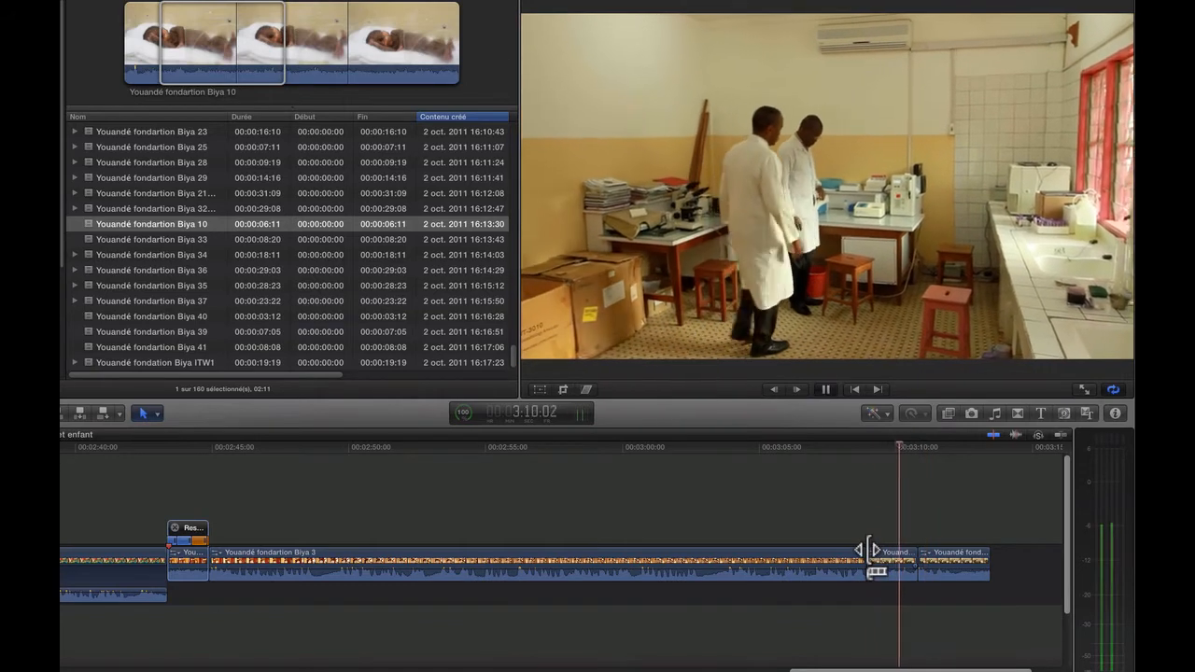
key("space")
Show the laboratory clip's retiming bar and apply an instant replay (Ralenti instantané) to it
left_click(878, 559)
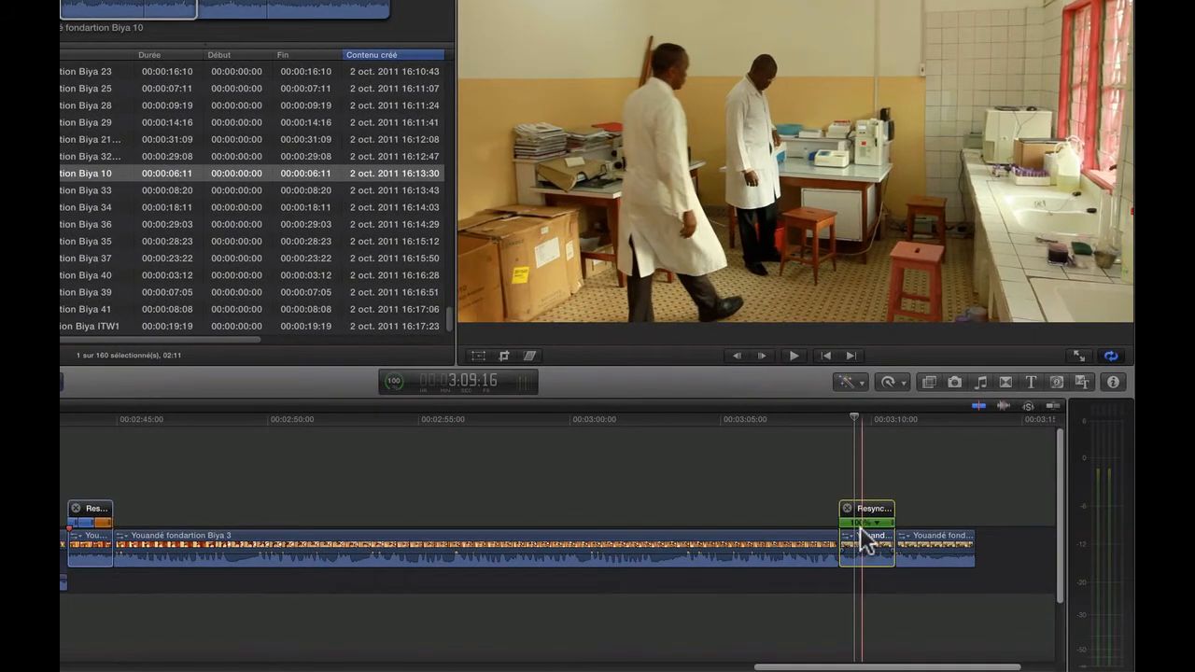
left_click(902, 382)
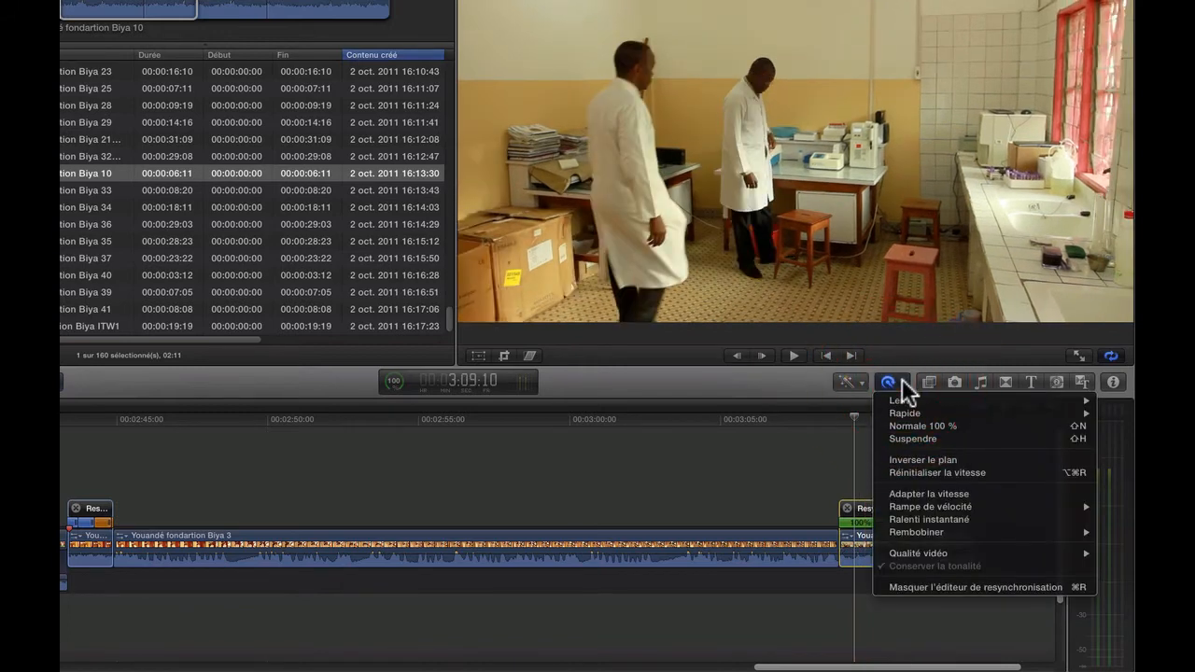
left_click(930, 520)
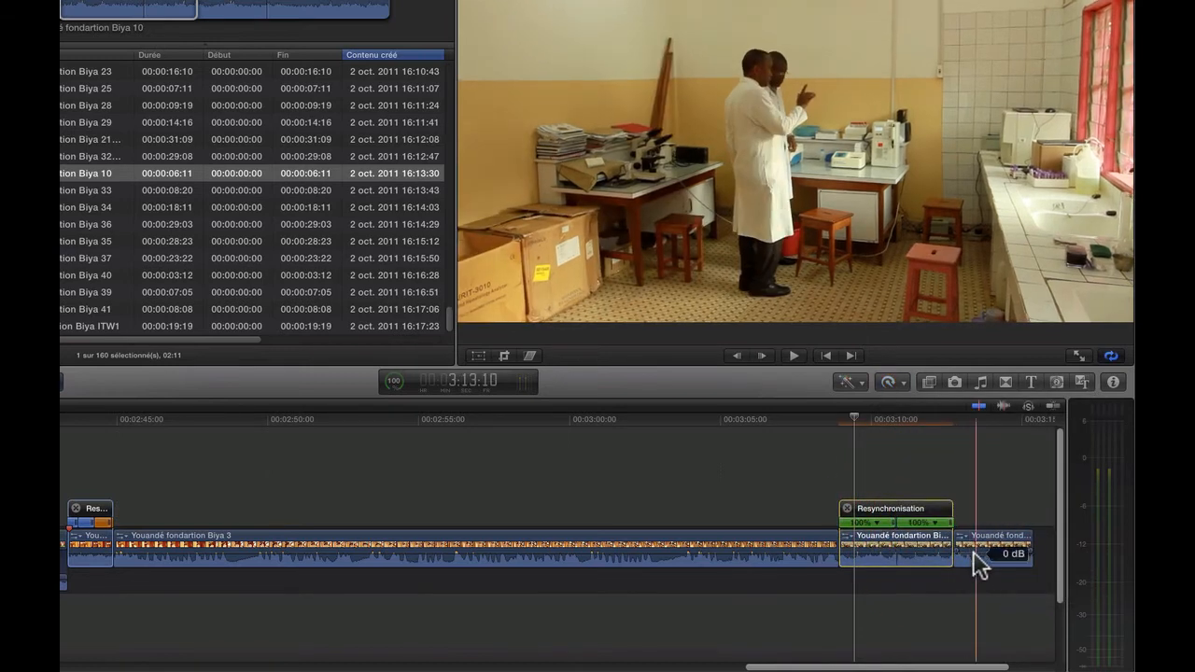
Play the timeline from 3:08:07 through the laboratory clip and its instant replay
left_click_drag(895, 667, 988, 663)
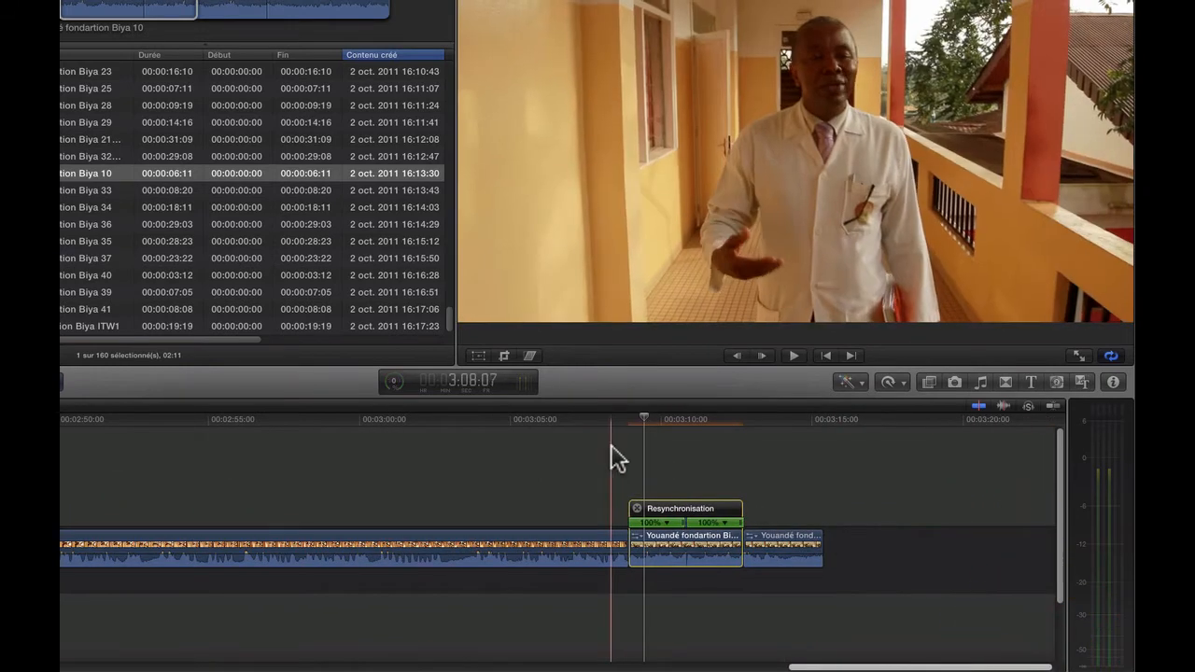
left_click(613, 454)
key("space")
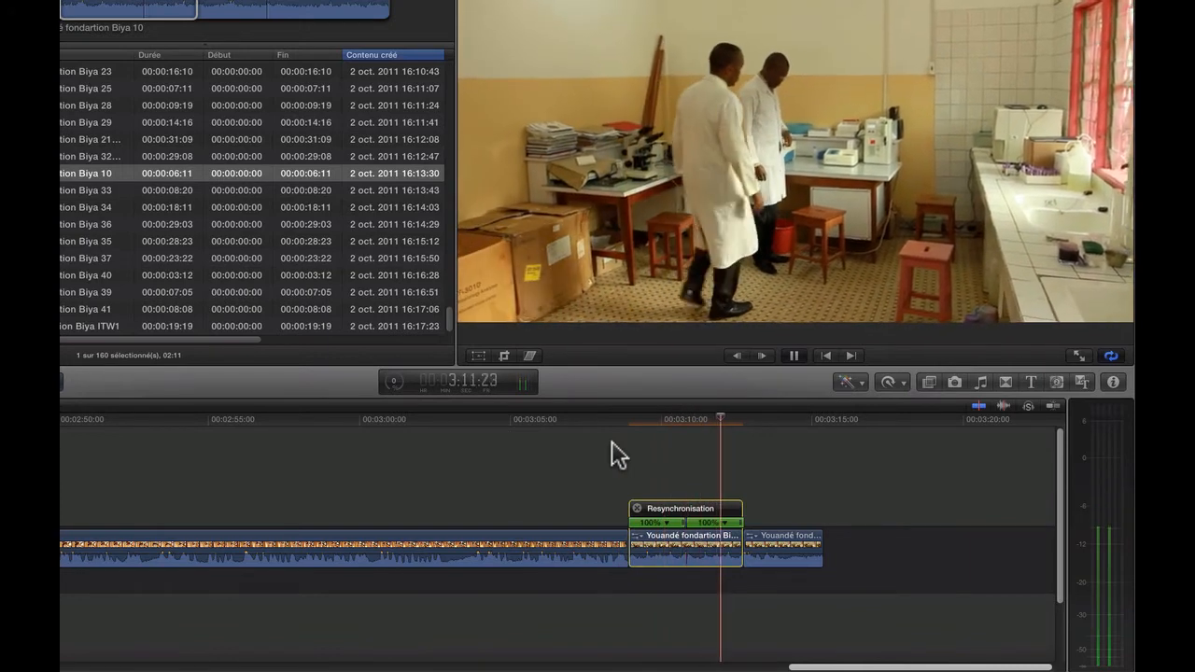
key("space")
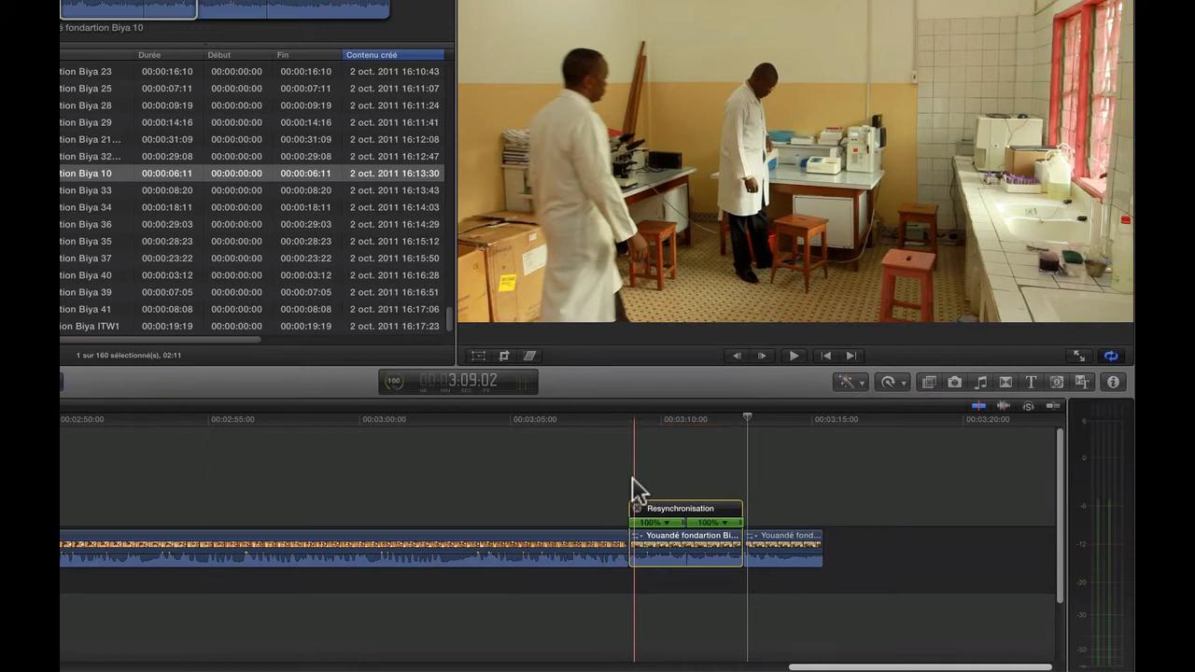
Examine the short reverse section between the laboratory clip's two 100% sections frame by frame, around 3:10:18 to 3:10:20
key("super+equal")
key("super+equal")
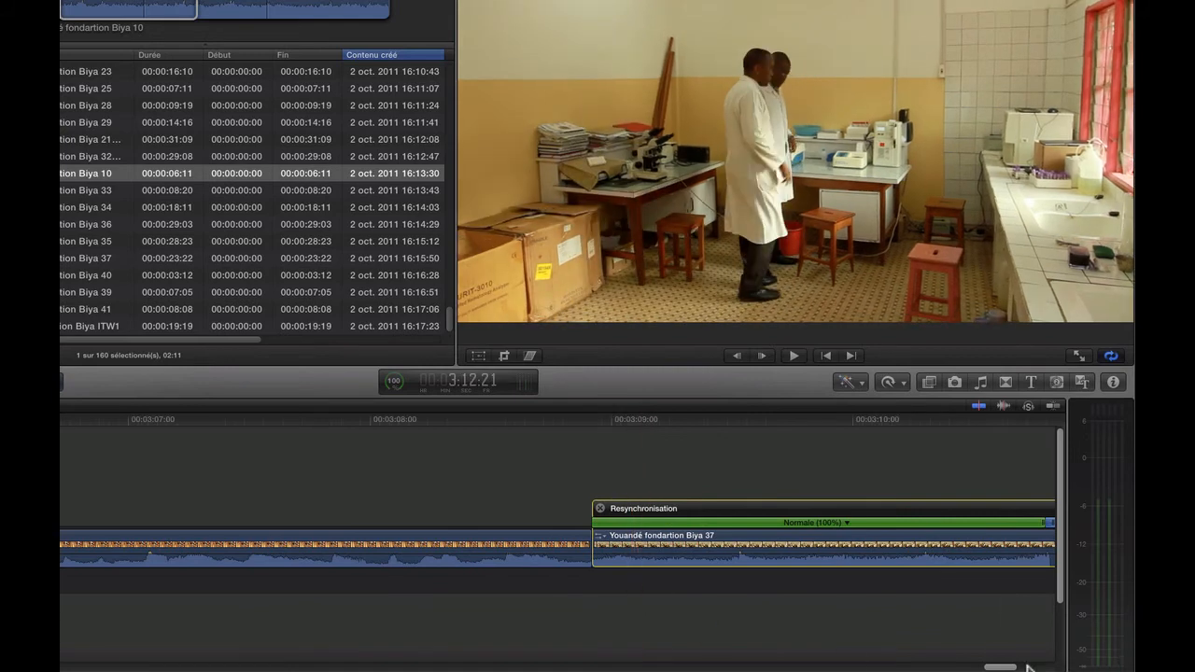
scroll(563, 608, "right", 3)
scroll(546, 608, "right", 10)
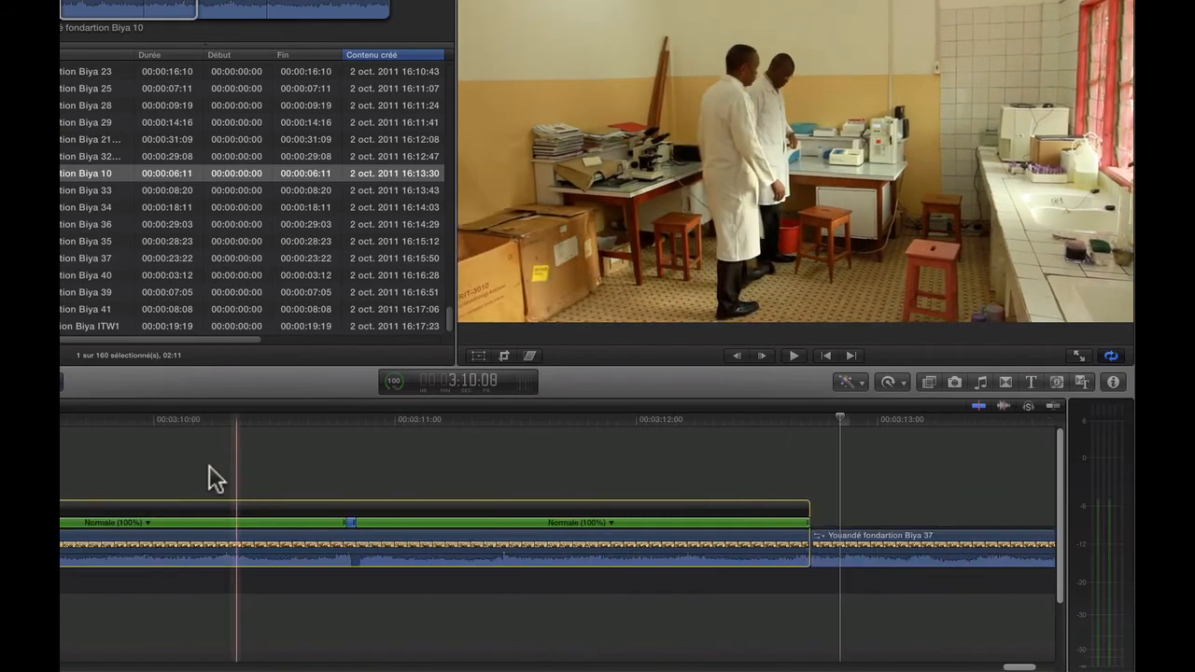
key("space")
key("space")
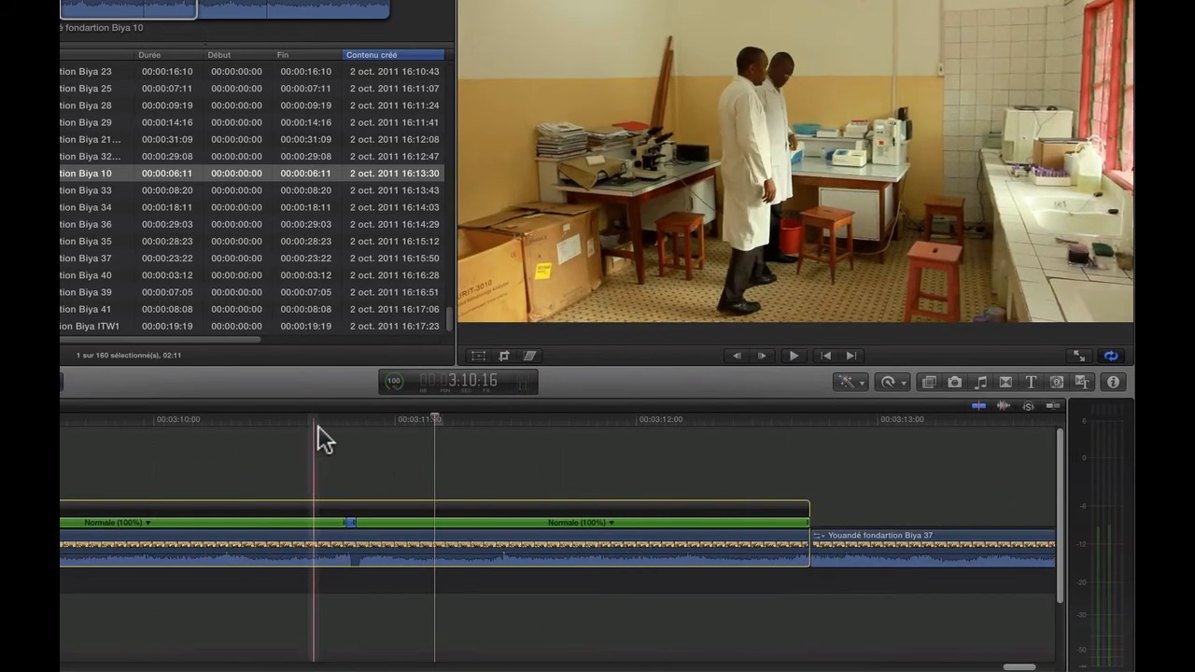
key("Left")
key("Left")
key("Left")
key("Left")
key("Left")
key("Left")
key("Left")
key("Left")
key("Left")
key("Left")
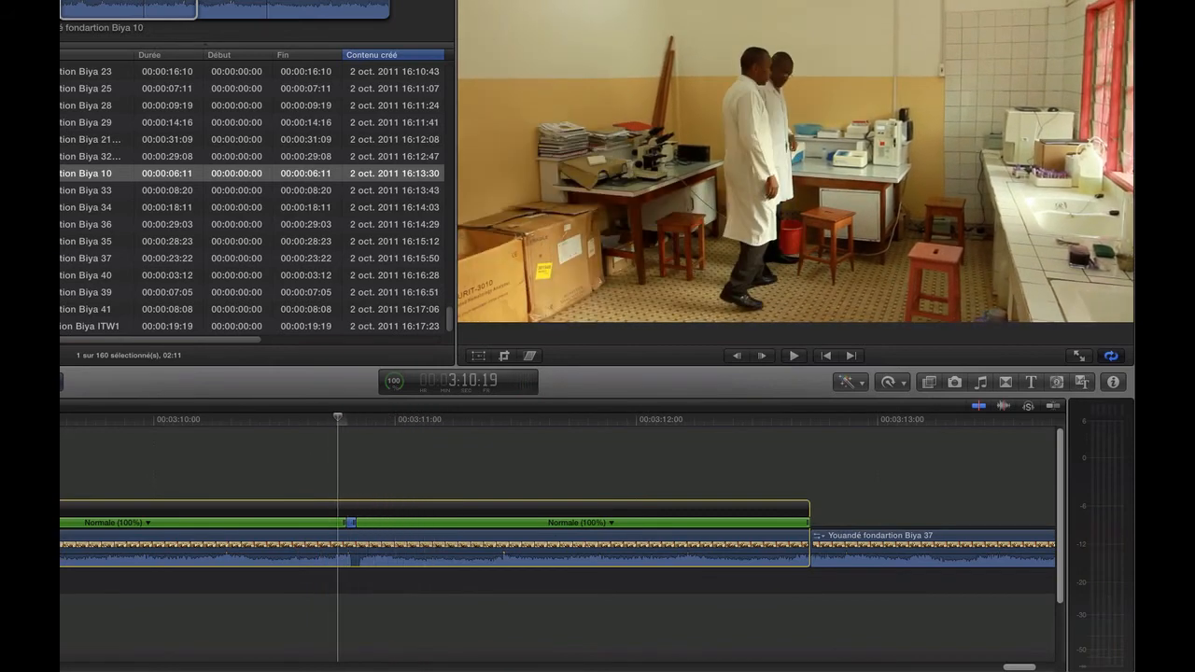
key("Right")
key("Left")
key("Left")
key("Left")
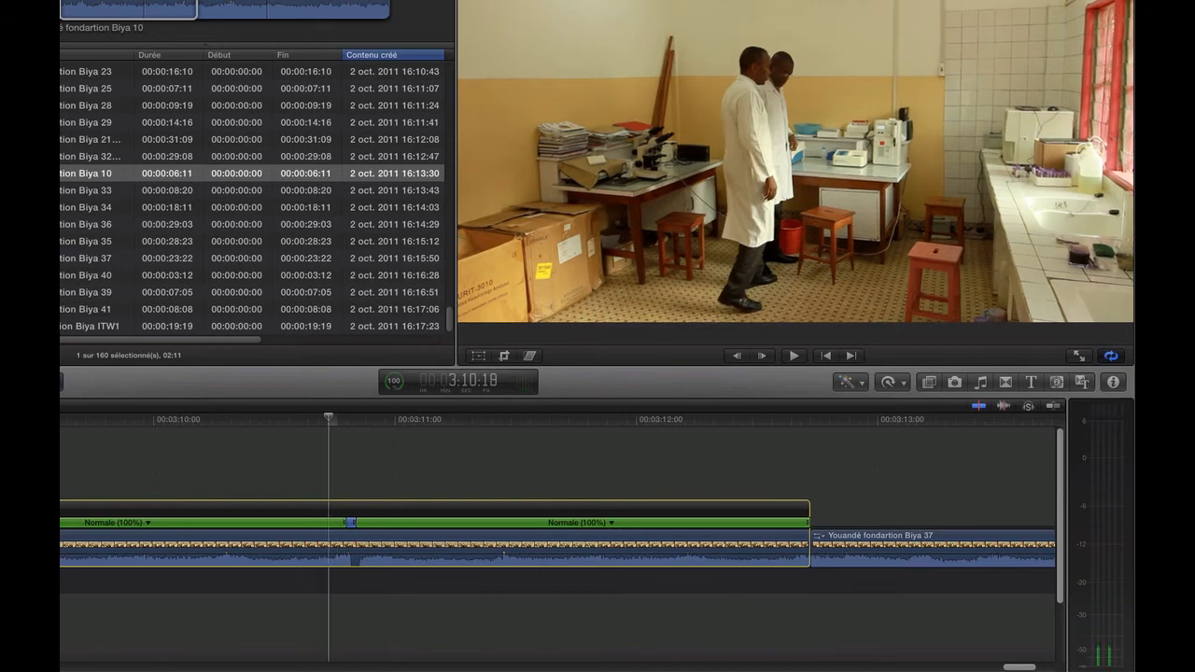
key("Right")
key("Right")
key("Right")
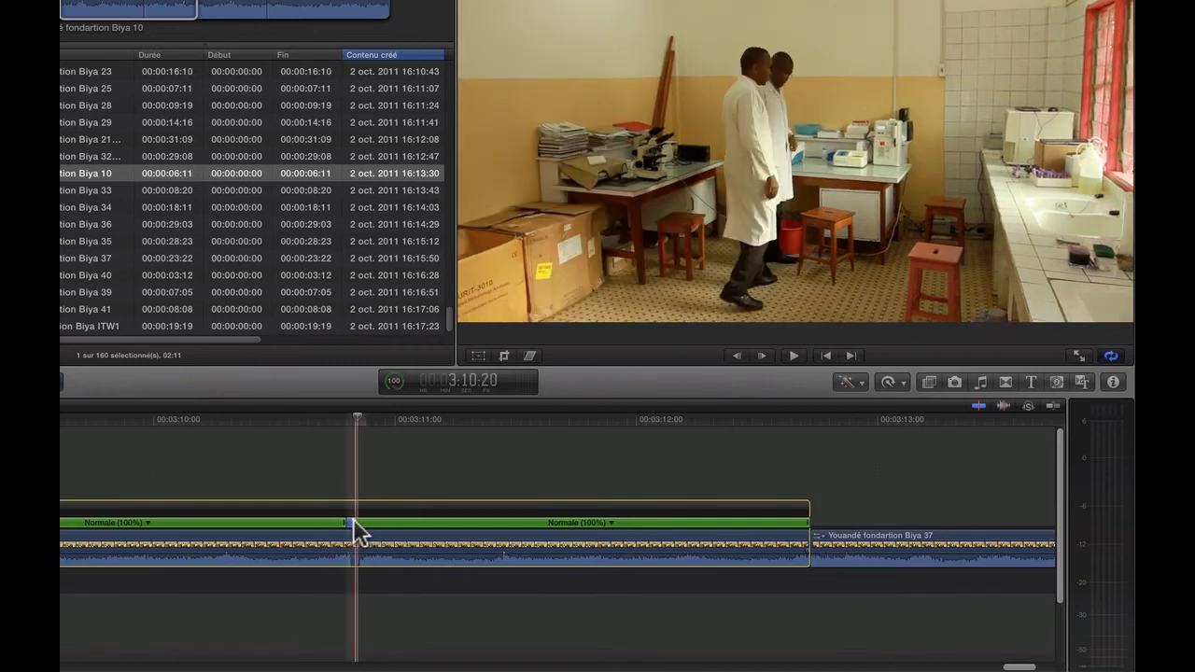
Try to slow the rewind by stretching the reverse section, play and step through it, and collapse the section back
left_click_drag(353, 519, 411, 521)
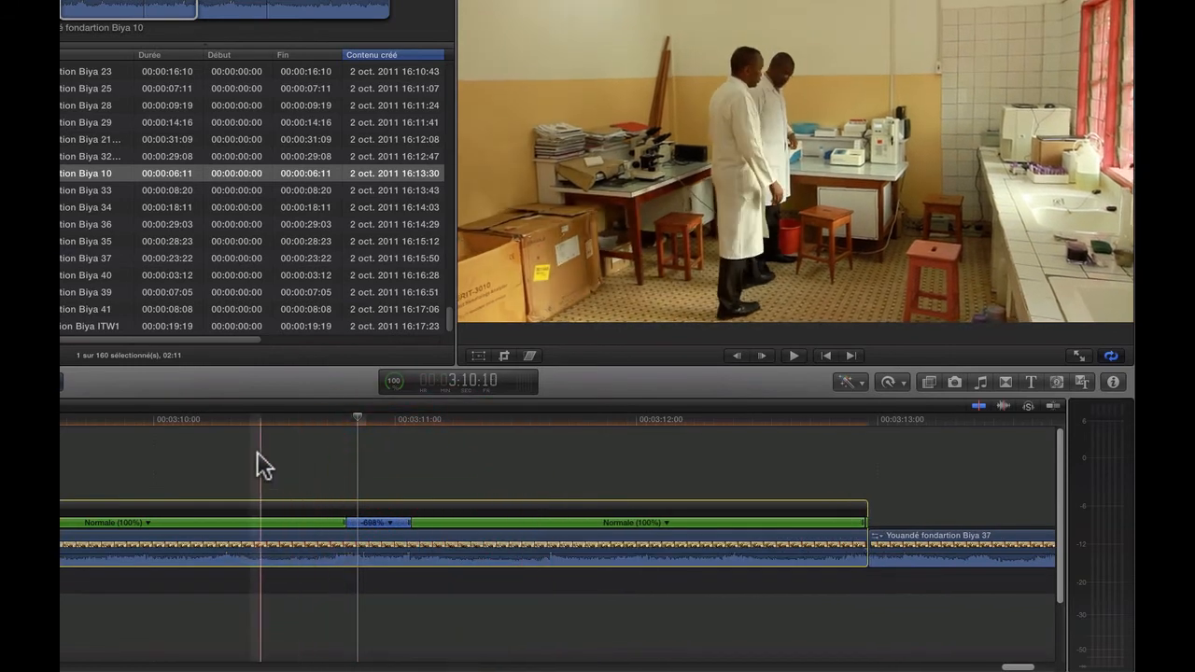
key("space")
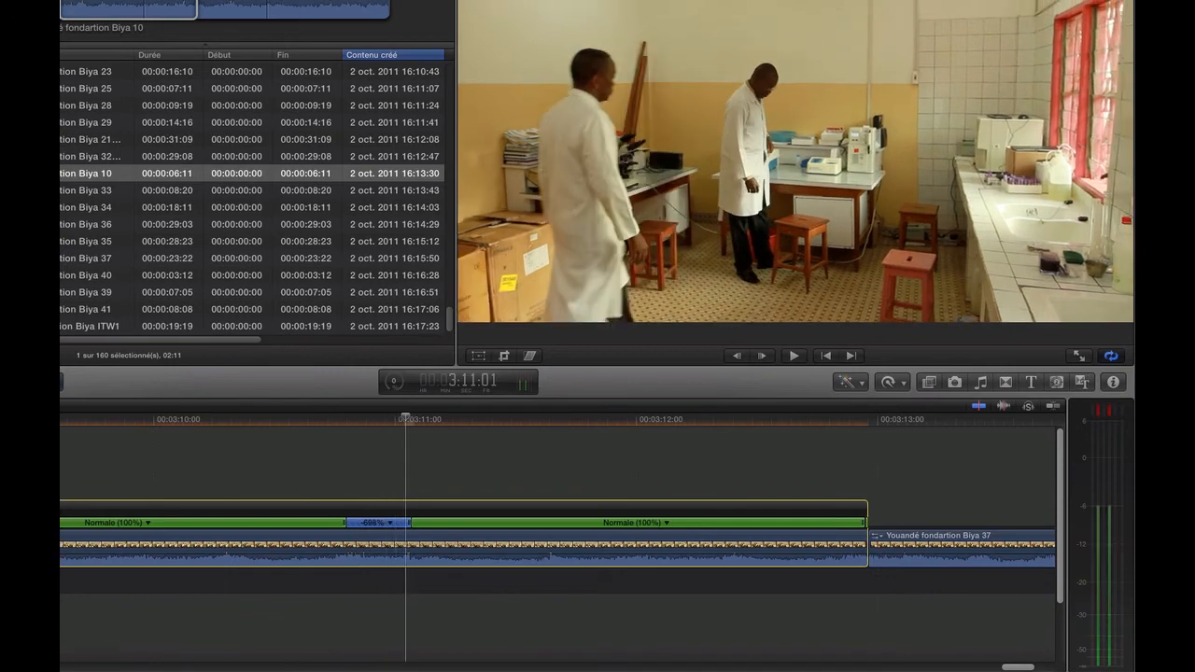
key("Left")
key("Left")
key("Left")
key("Left")
key("Left")
key("Left")
key("Left")
key("Left")
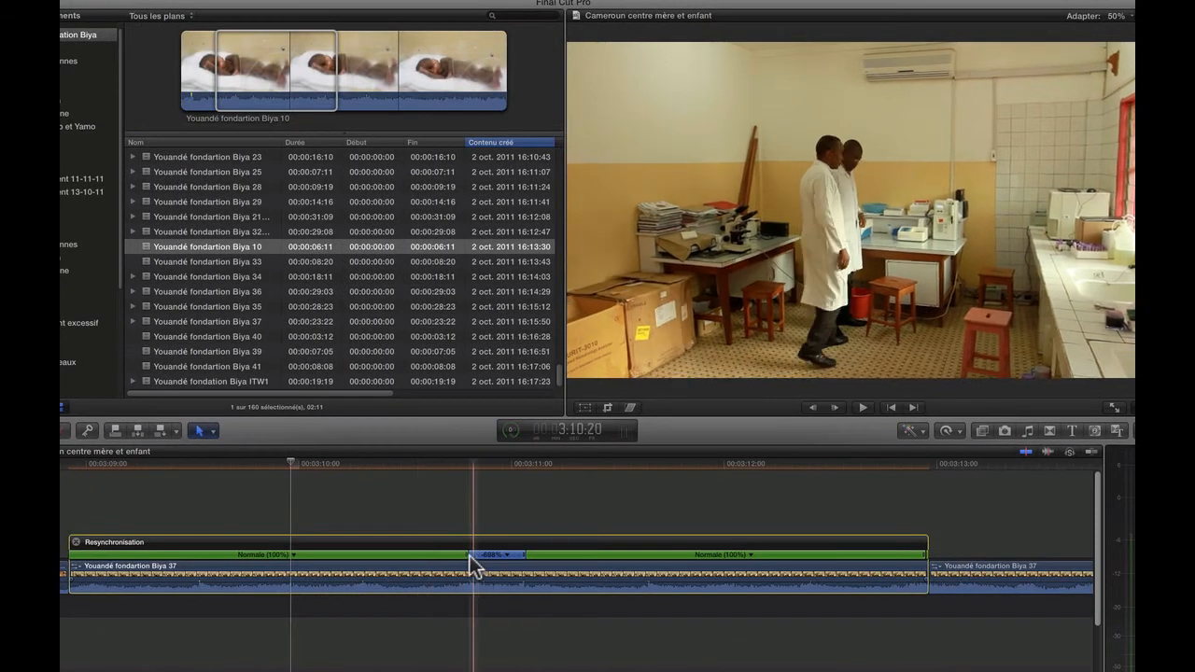
mouse_move(461, 553)
left_mouse_down()
mouse_move(501, 554)
mouse_move(475, 555)
left_mouse_up()
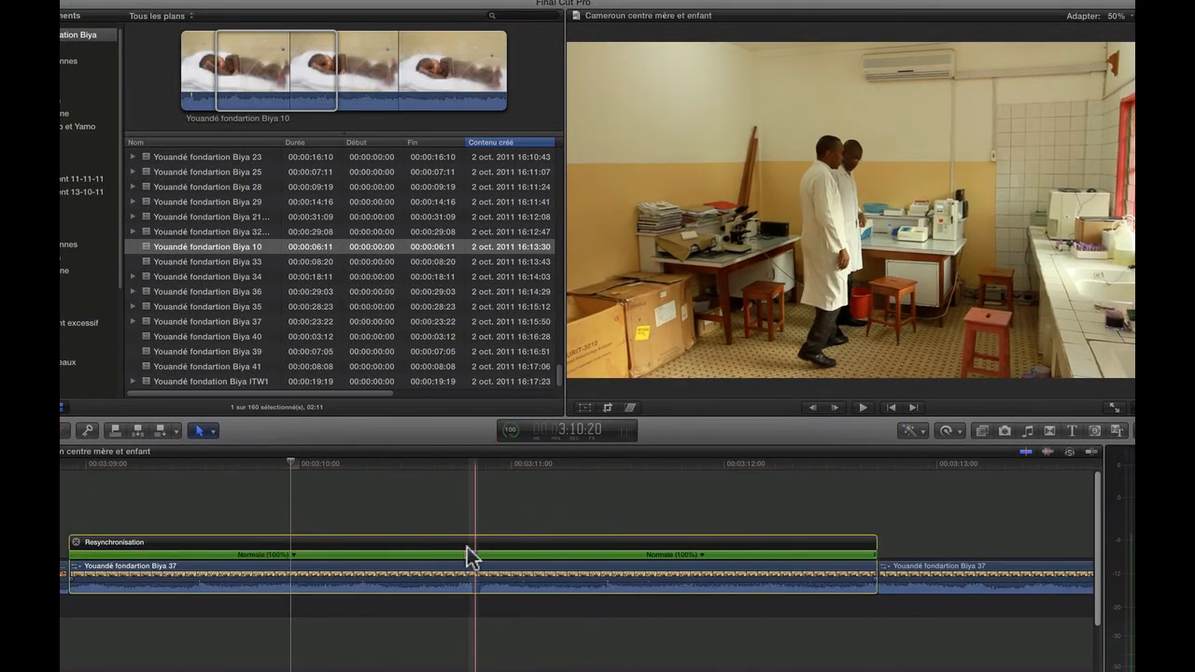
Play the laboratory clip with its instant replay and lengthen the section after the rewind to run at 67%
key("space")
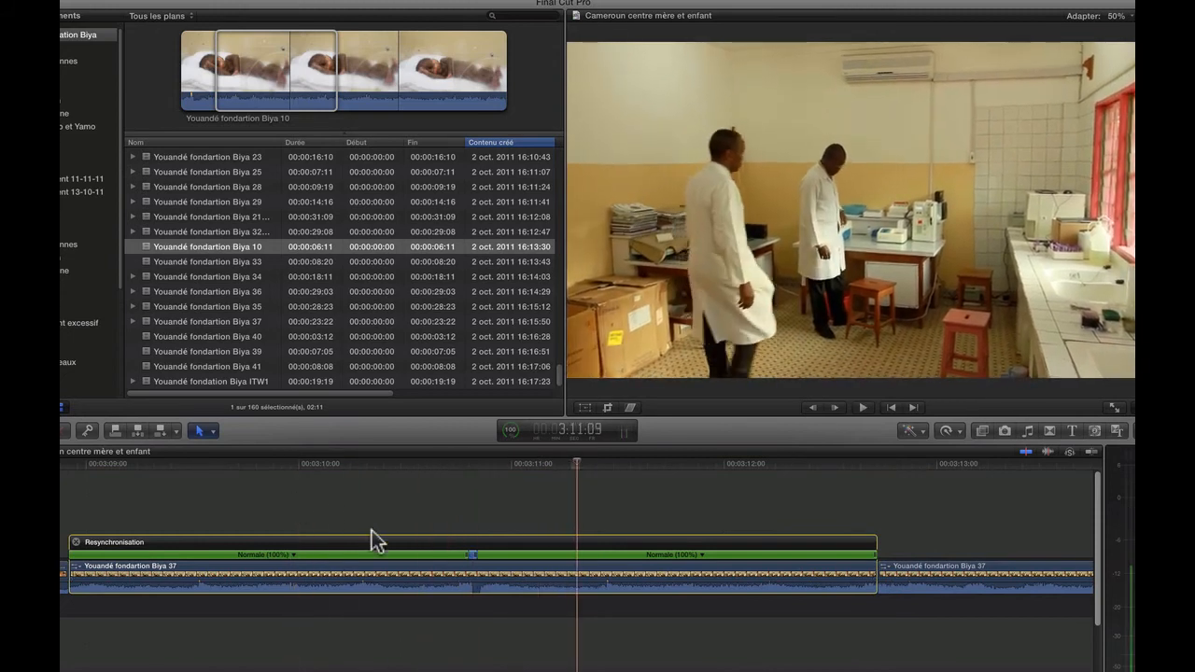
key("space")
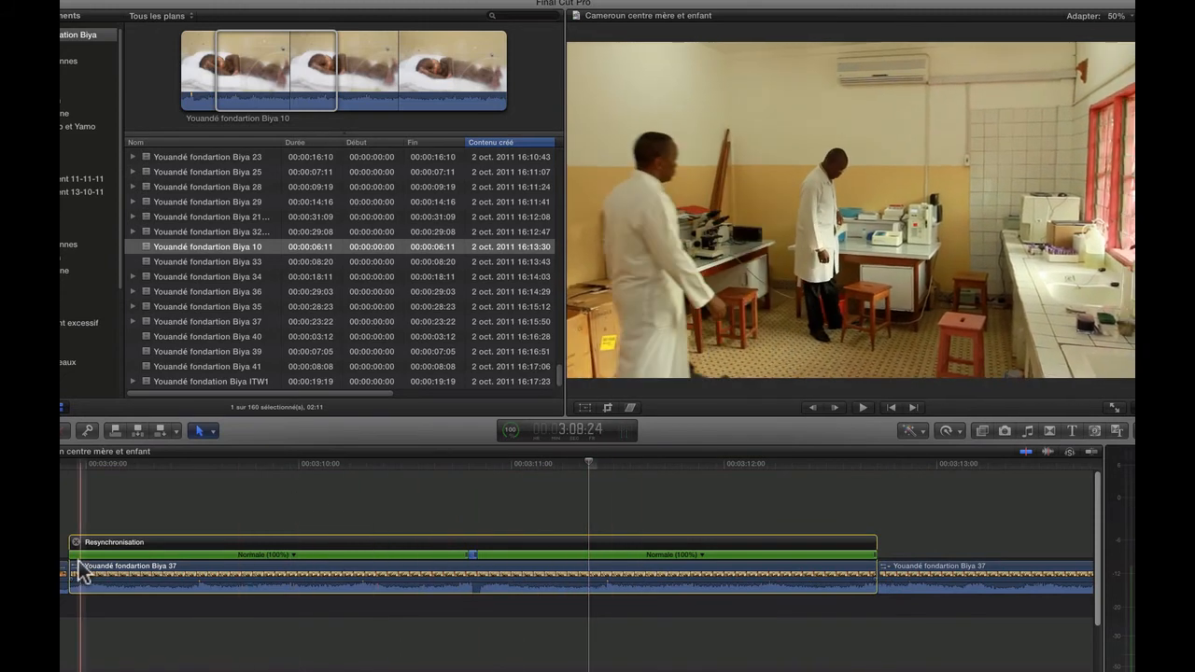
key("space")
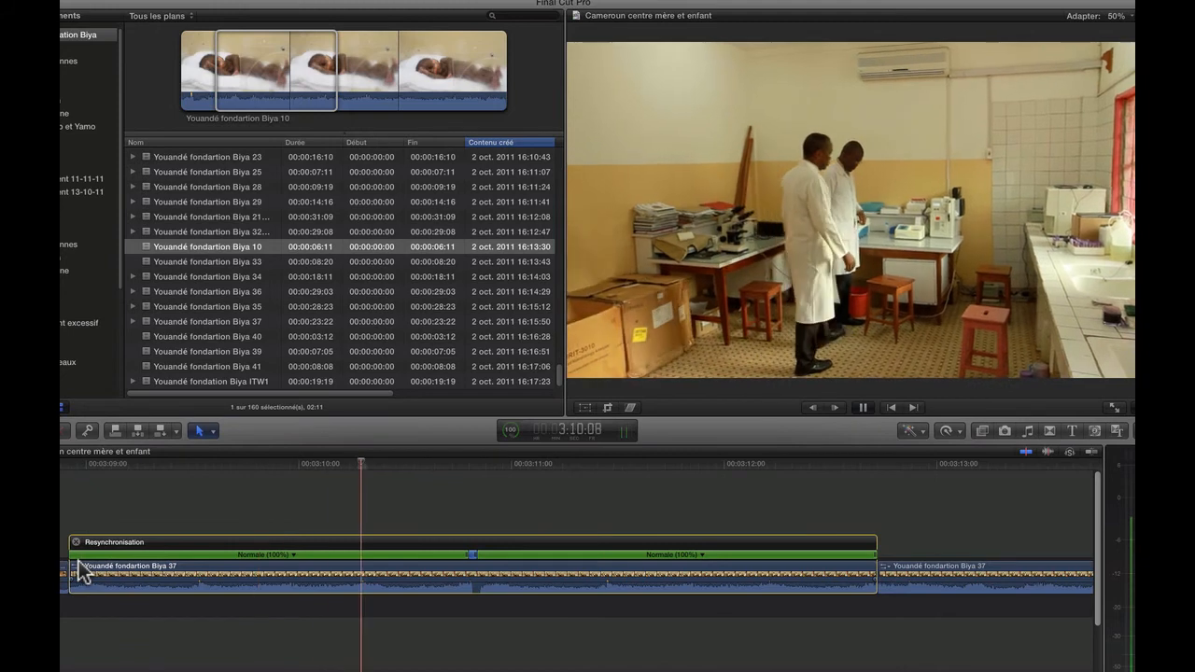
key("space")
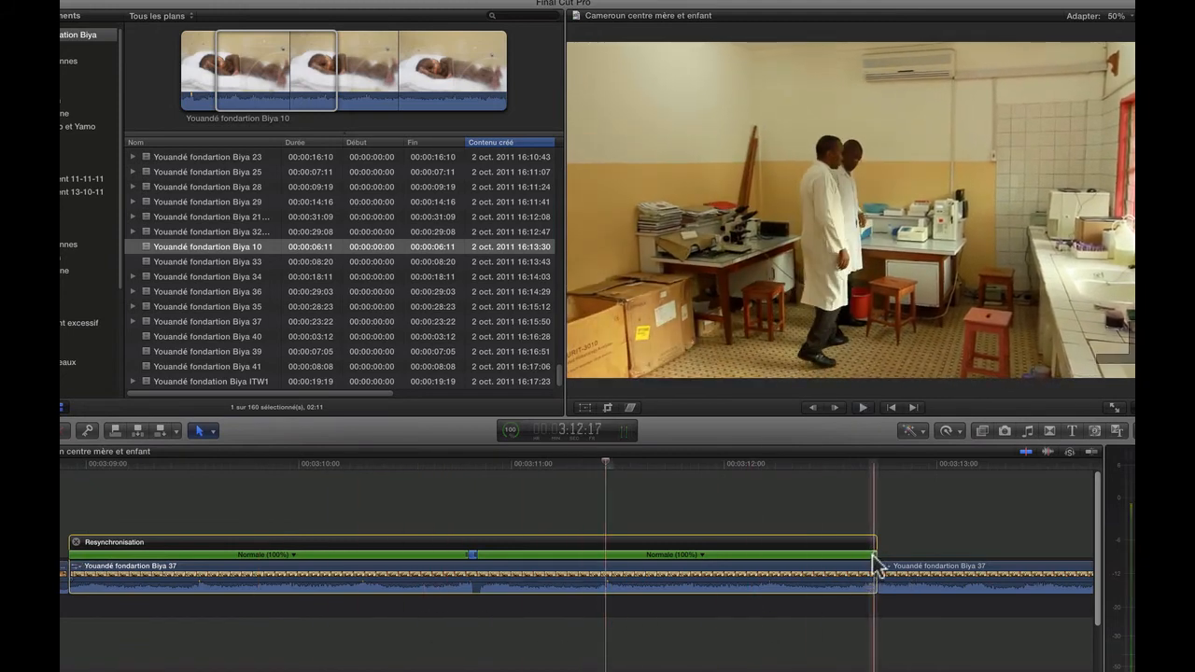
left_click_drag(876, 557, 1071, 558)
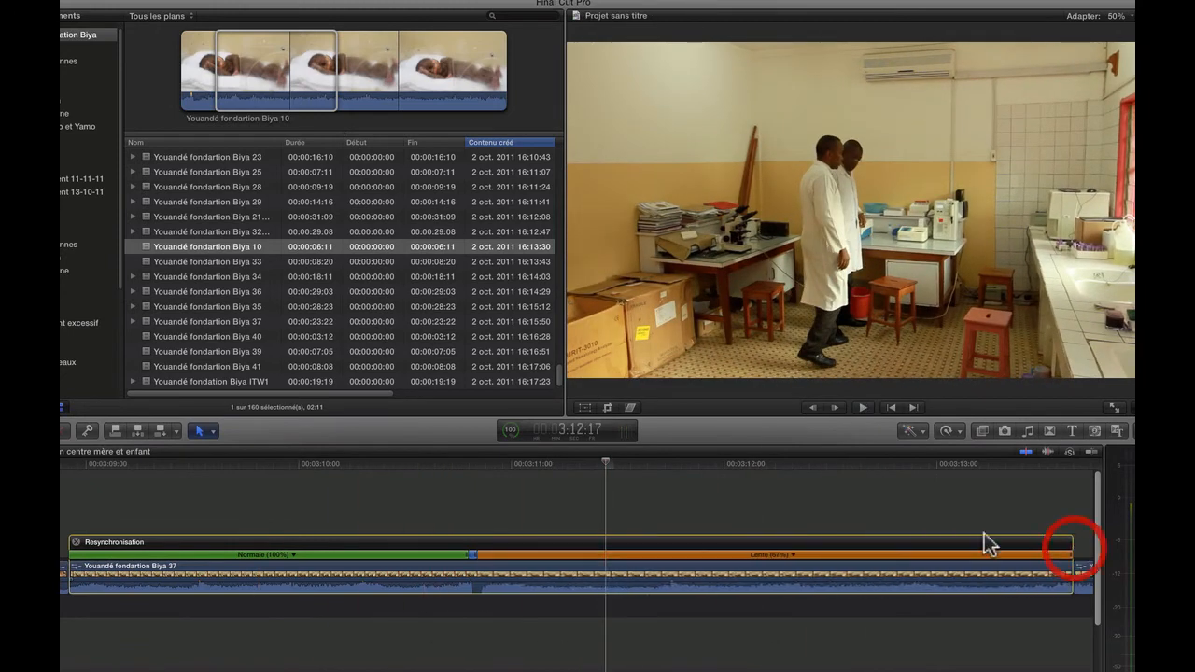
Play the laboratory clip with its slowed replay, and undo the retiming so the clip is a single 100% section
key("space")
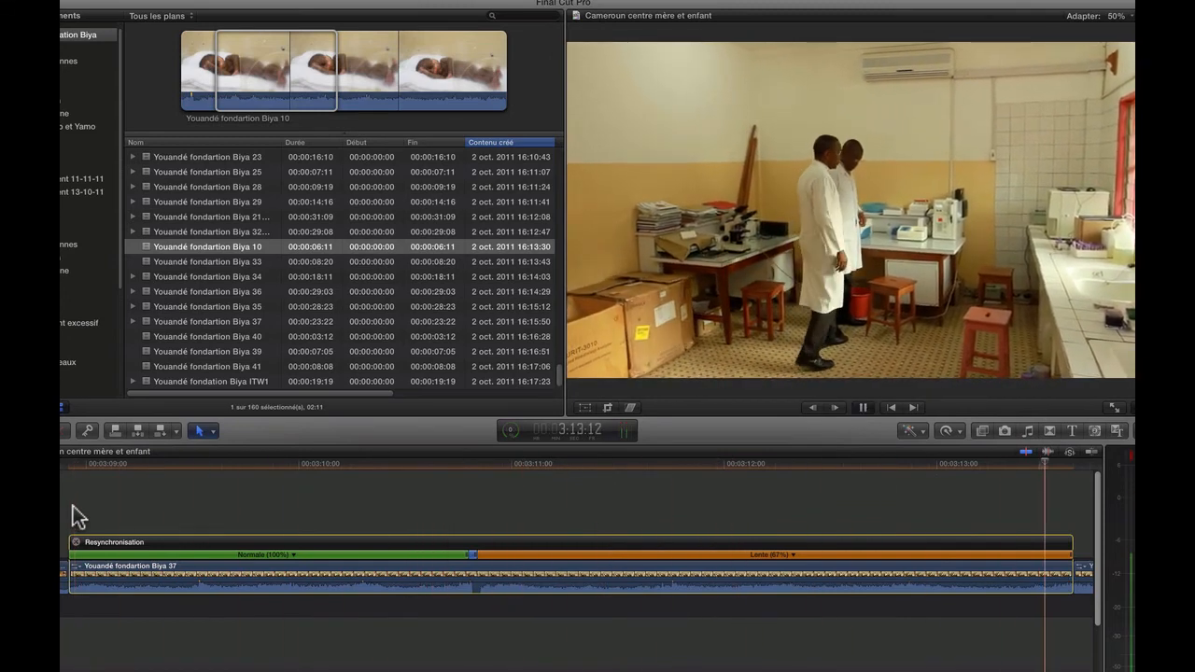
key("space")
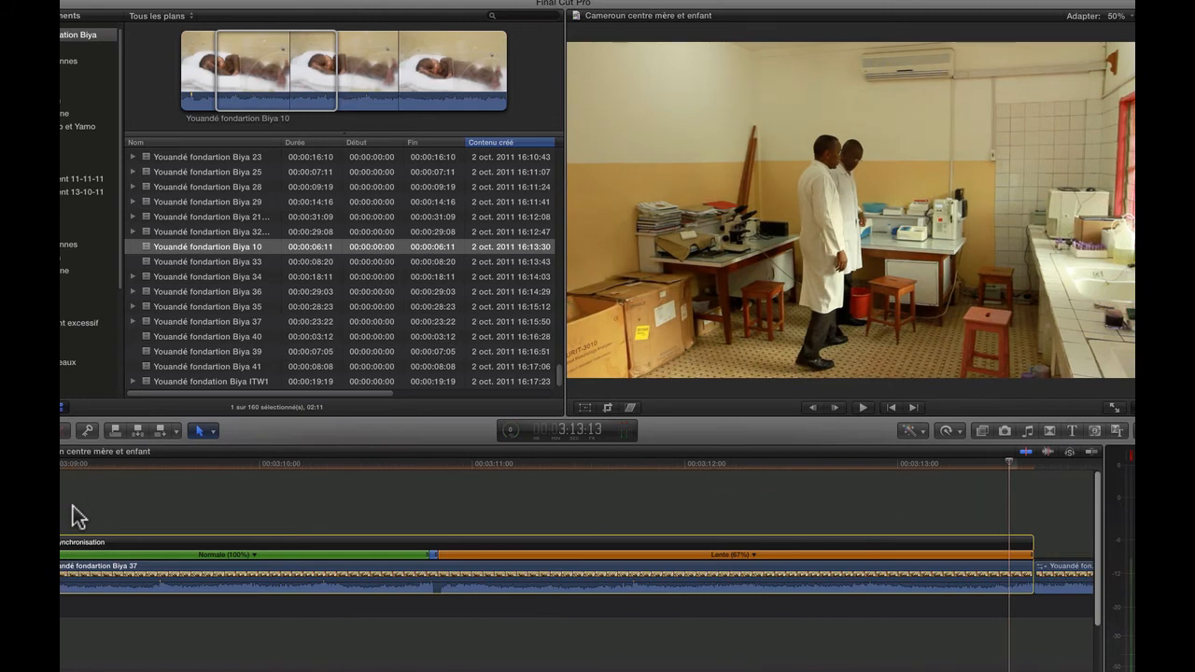
key("super+z")
key("super+z")
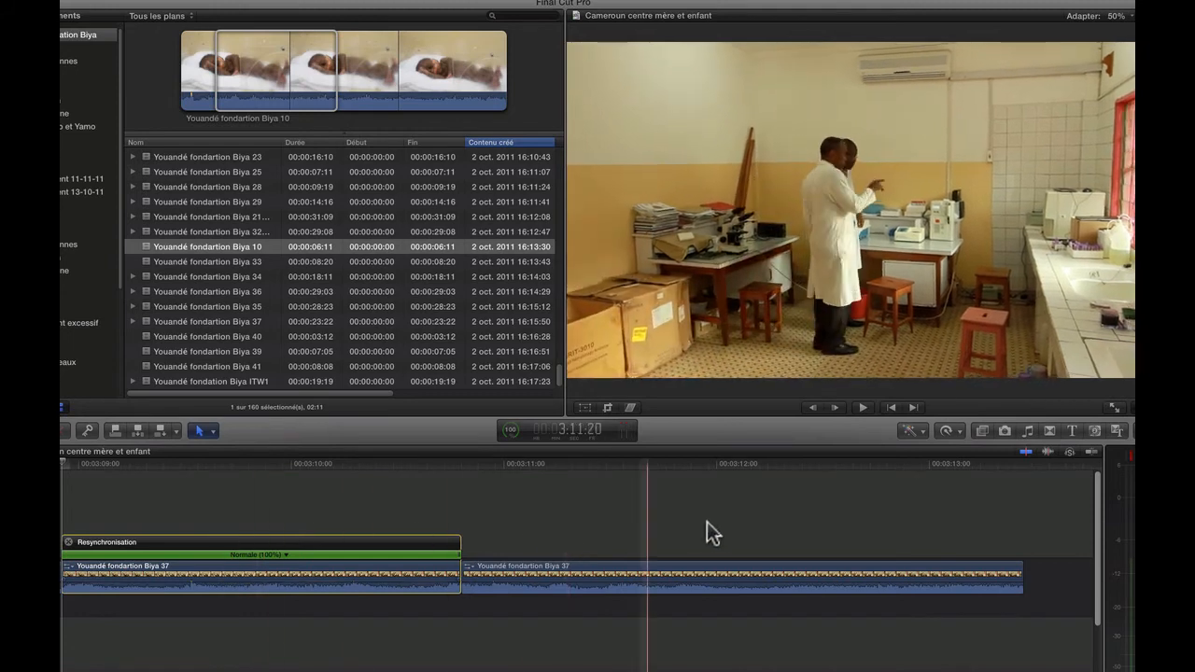
Try the 2x rewind preset on the laboratory clip, play the result and undo the rewind
left_click(949, 431)
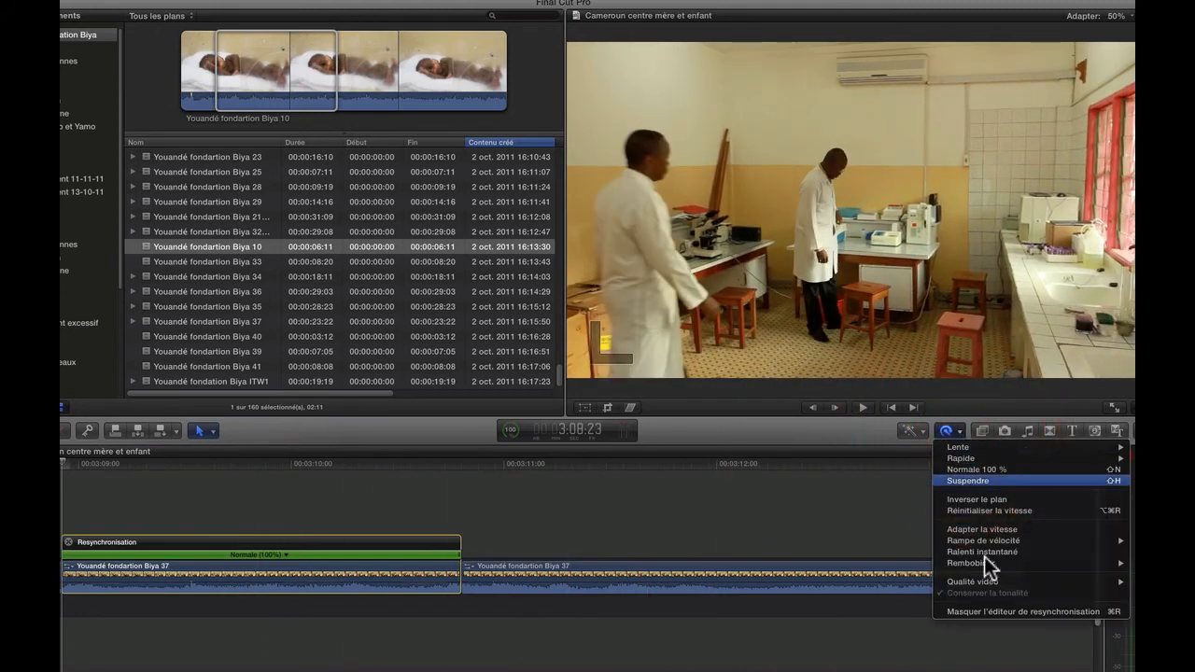
mouse_move(985, 570)
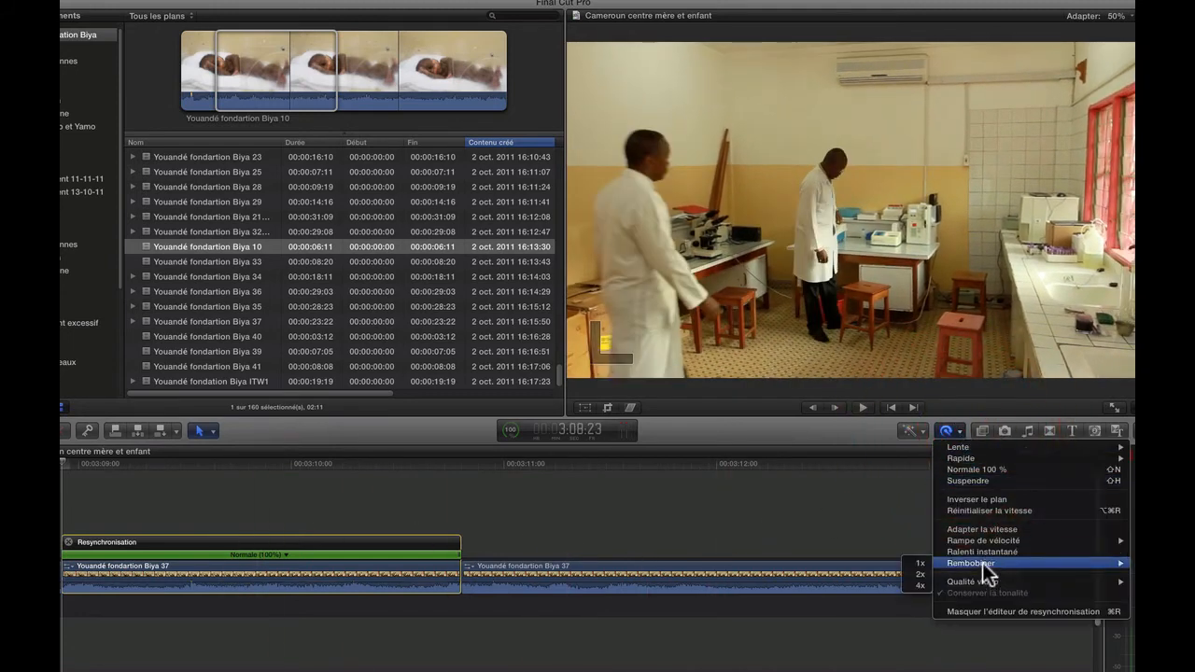
left_click(921, 575)
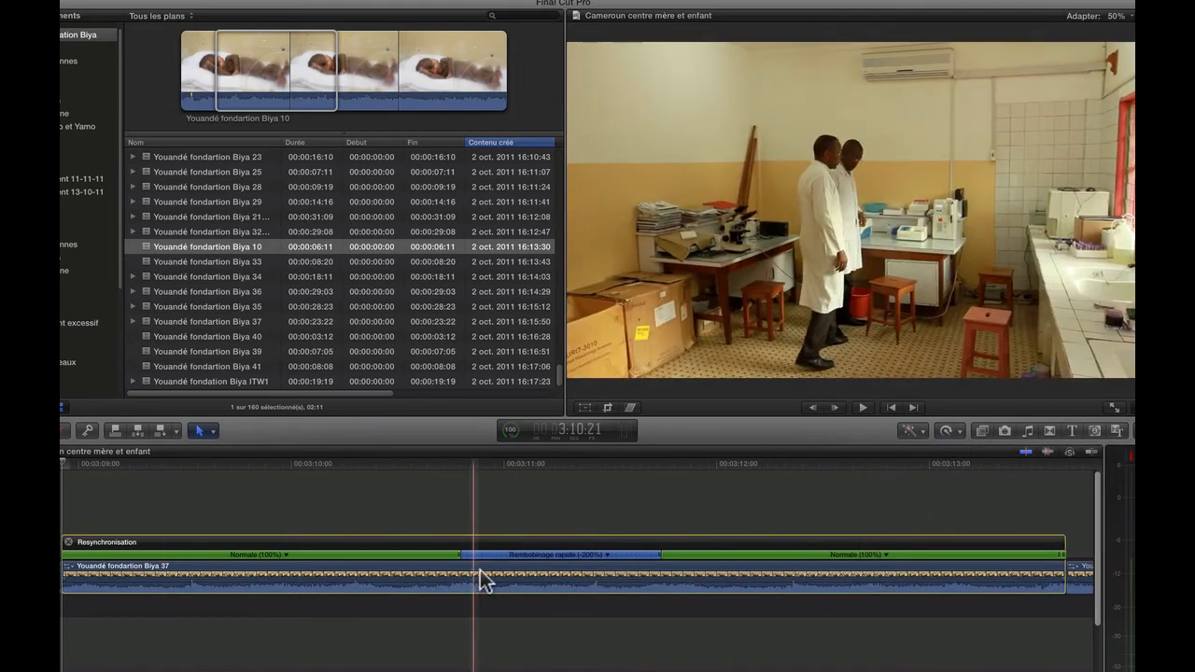
key("space")
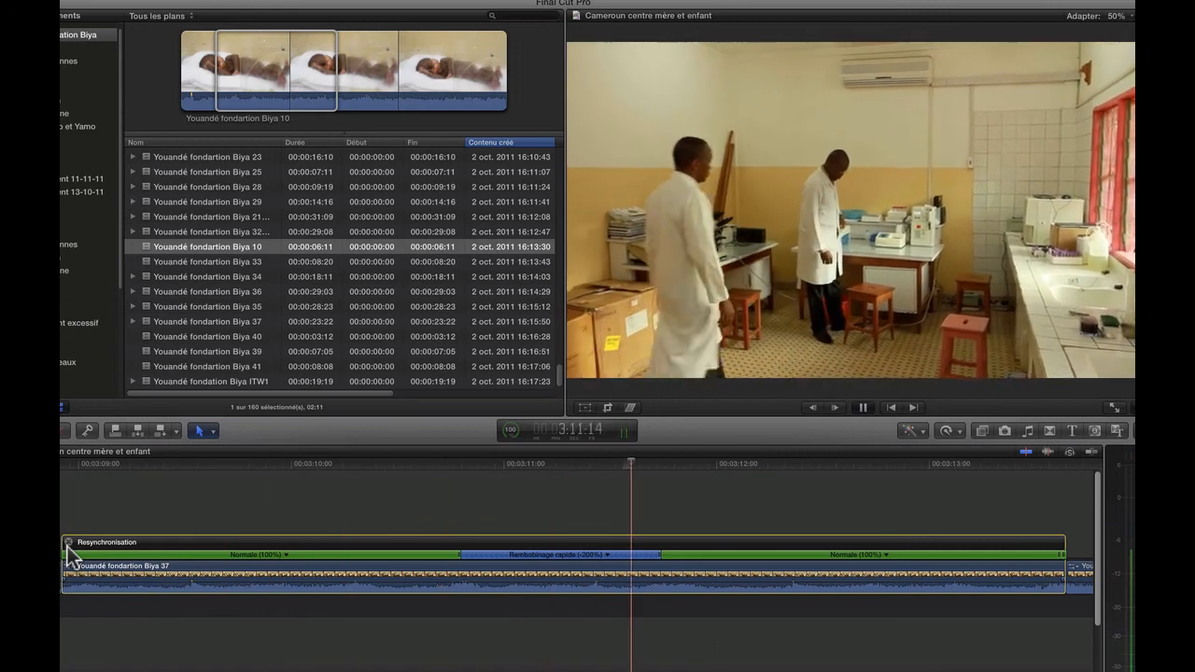
key("space")
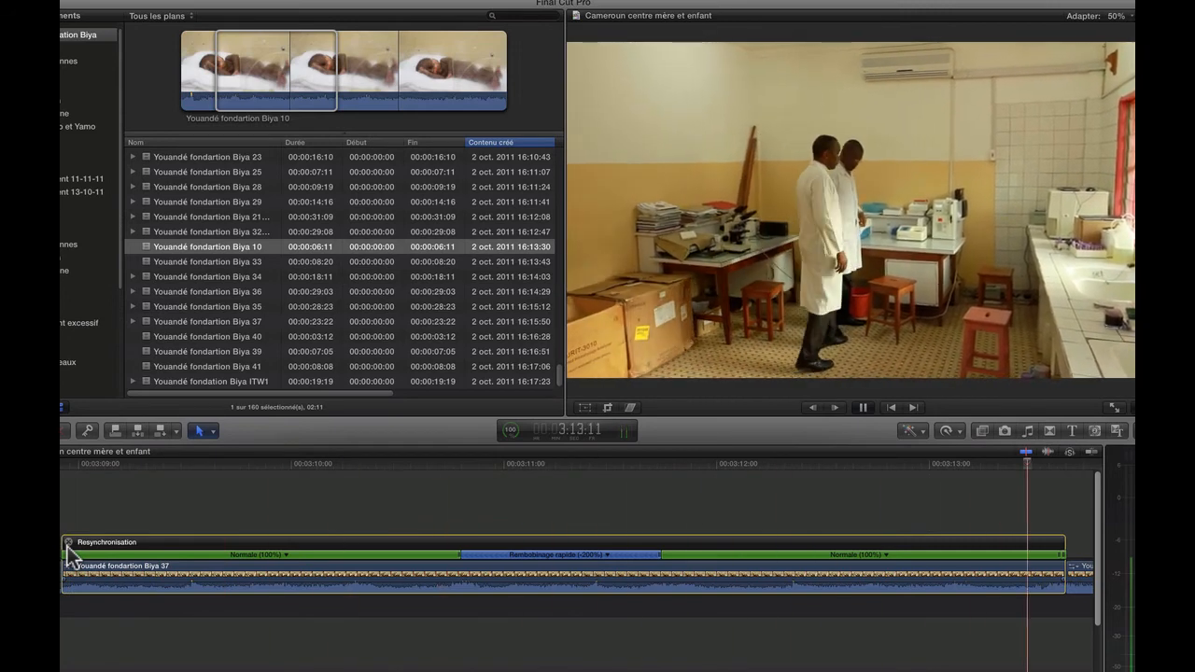
key("super+z")
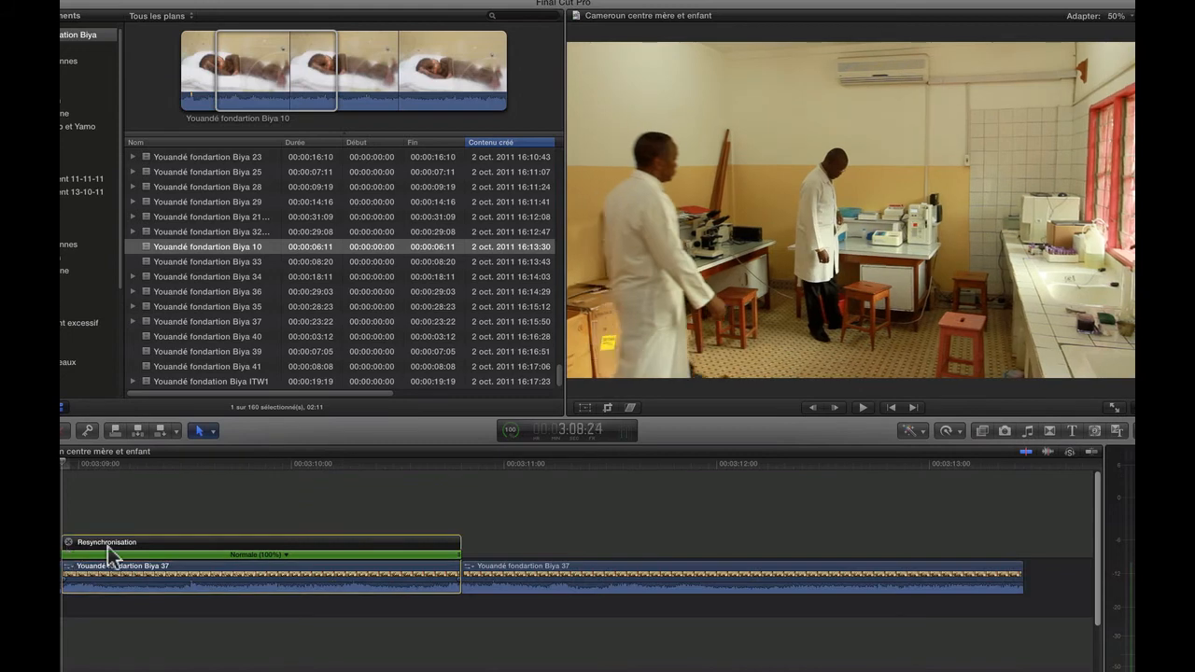
Apply the 4x rewind preset to the laboratory clip and play the result
left_click(956, 431)
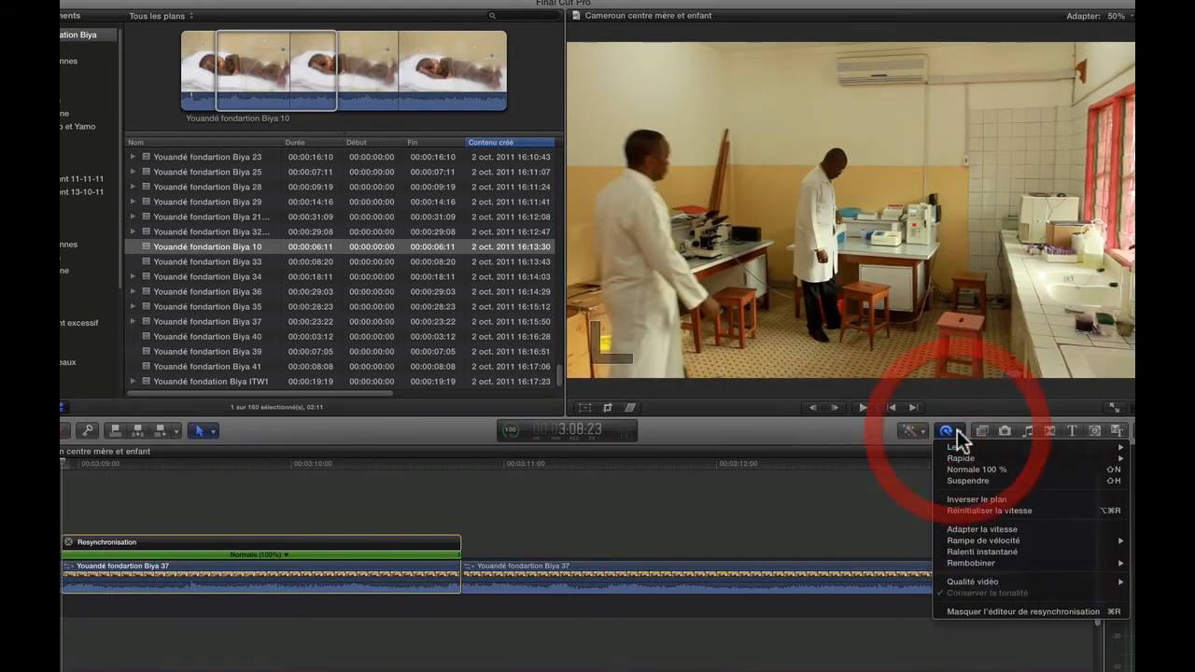
mouse_move(971, 566)
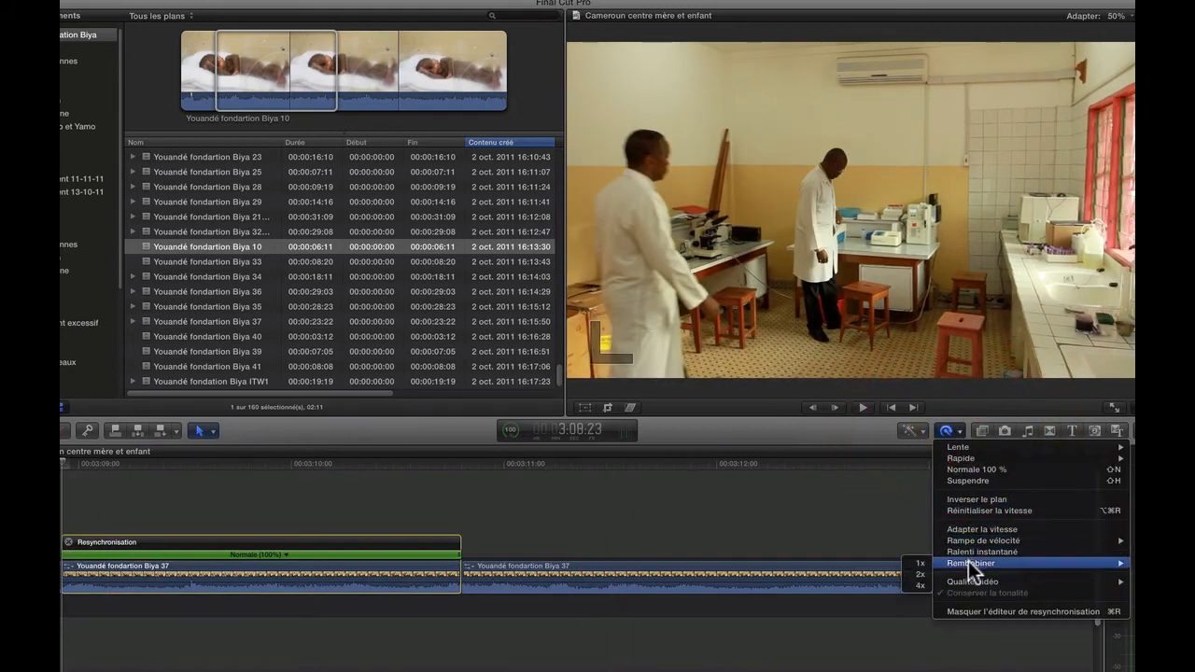
left_click(908, 587)
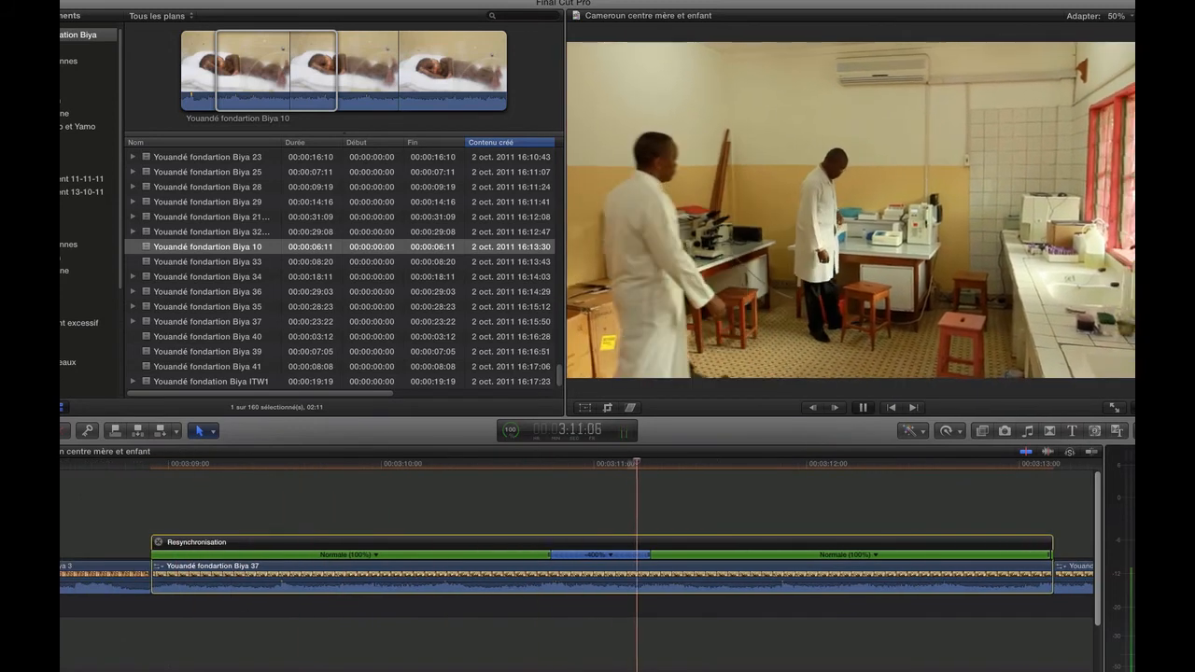
Try a 1x rewind on top of the 4x rewind, and undo both rewinds on the laboratory clip
left_click(953, 434)
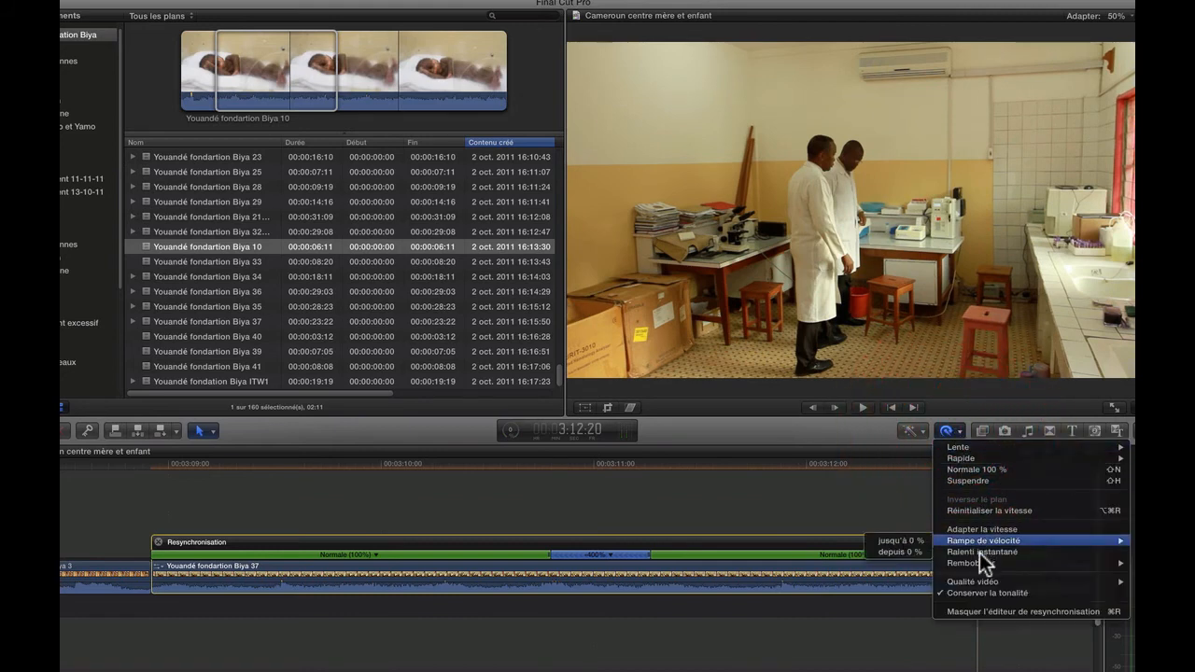
mouse_move(983, 566)
left_click(918, 565)
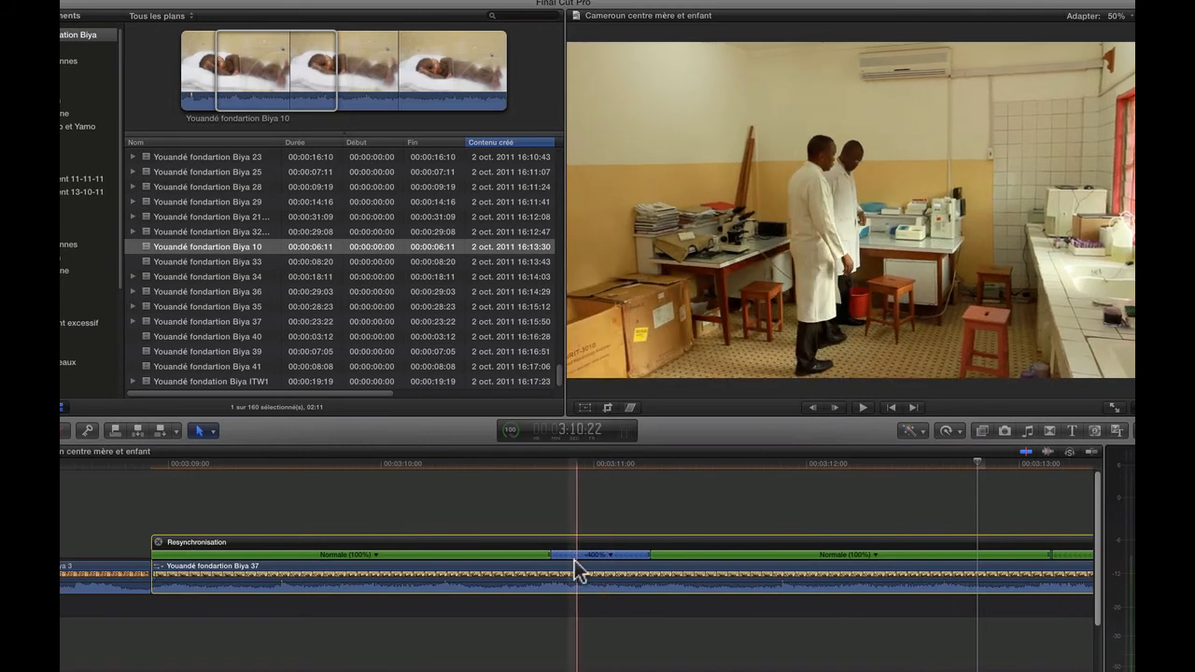
left_click(550, 534)
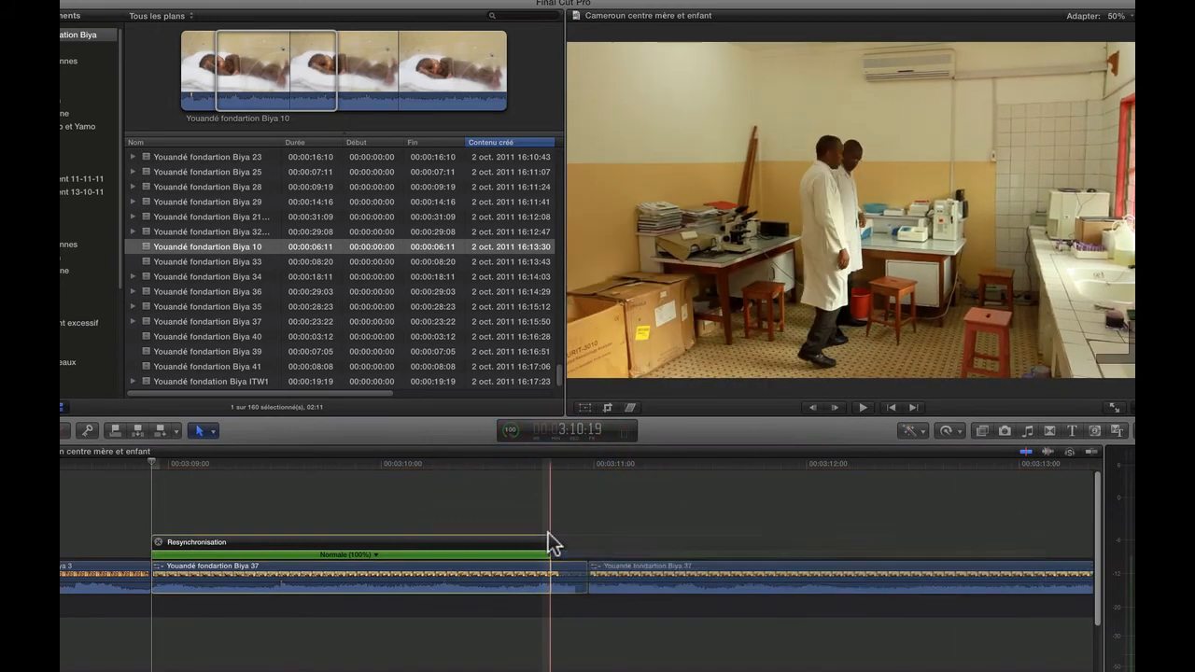
Apply the 1x rewind preset to the laboratory clip and play it through the reverse section
left_click(952, 432)
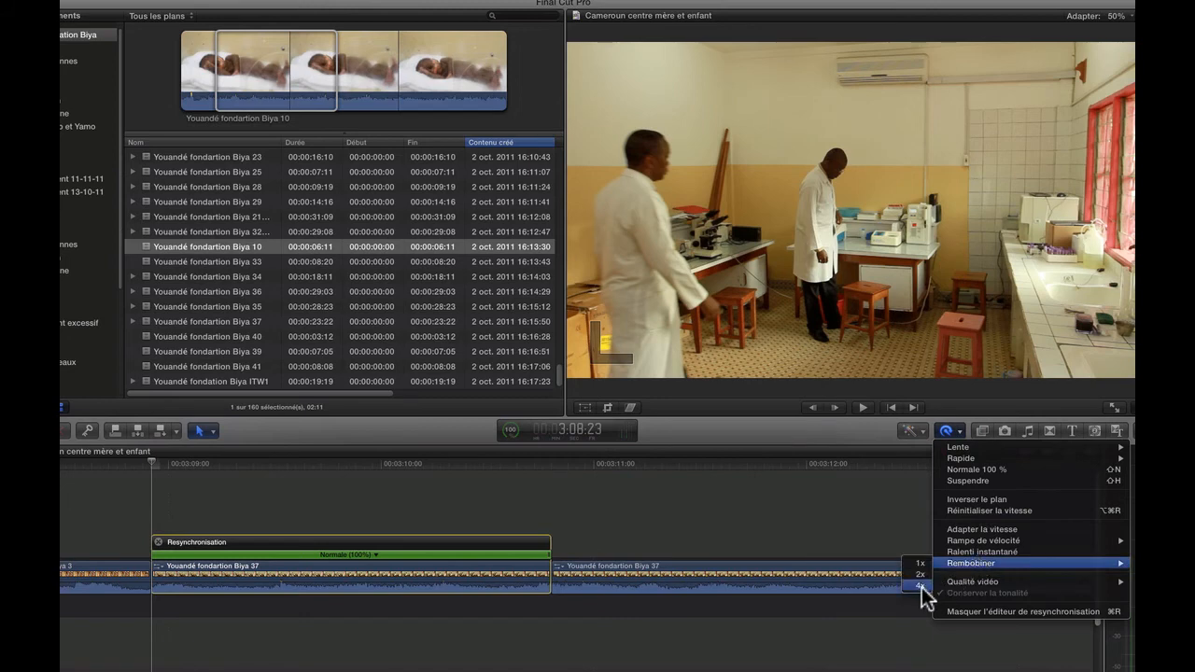
left_click(921, 564)
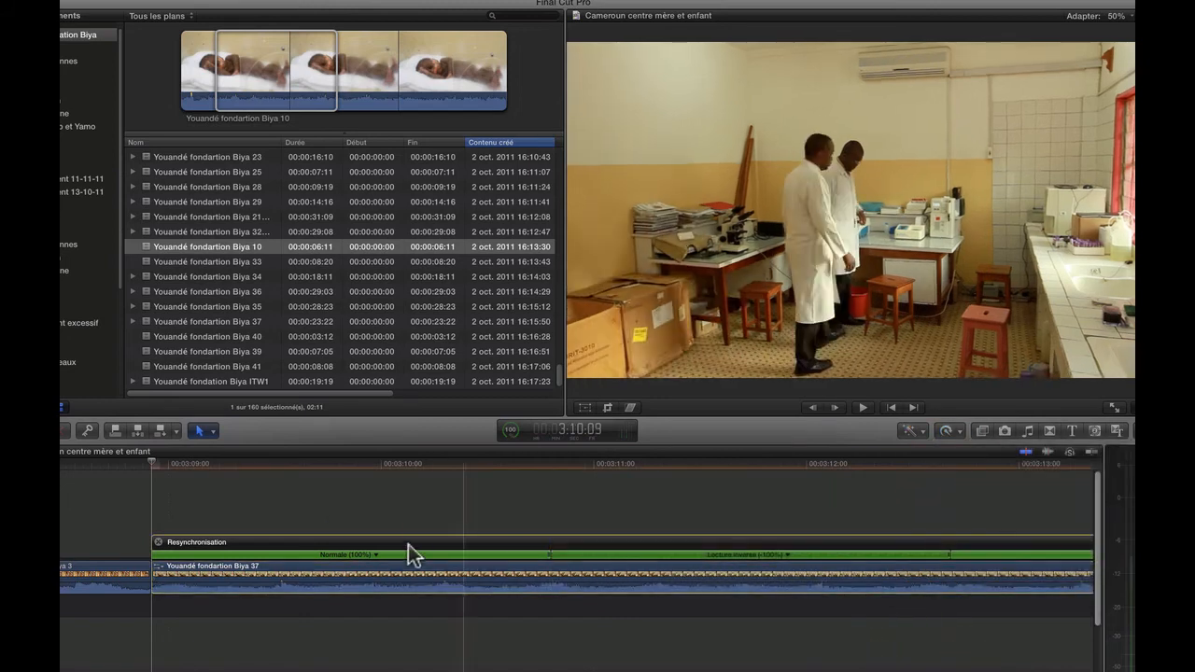
key("space")
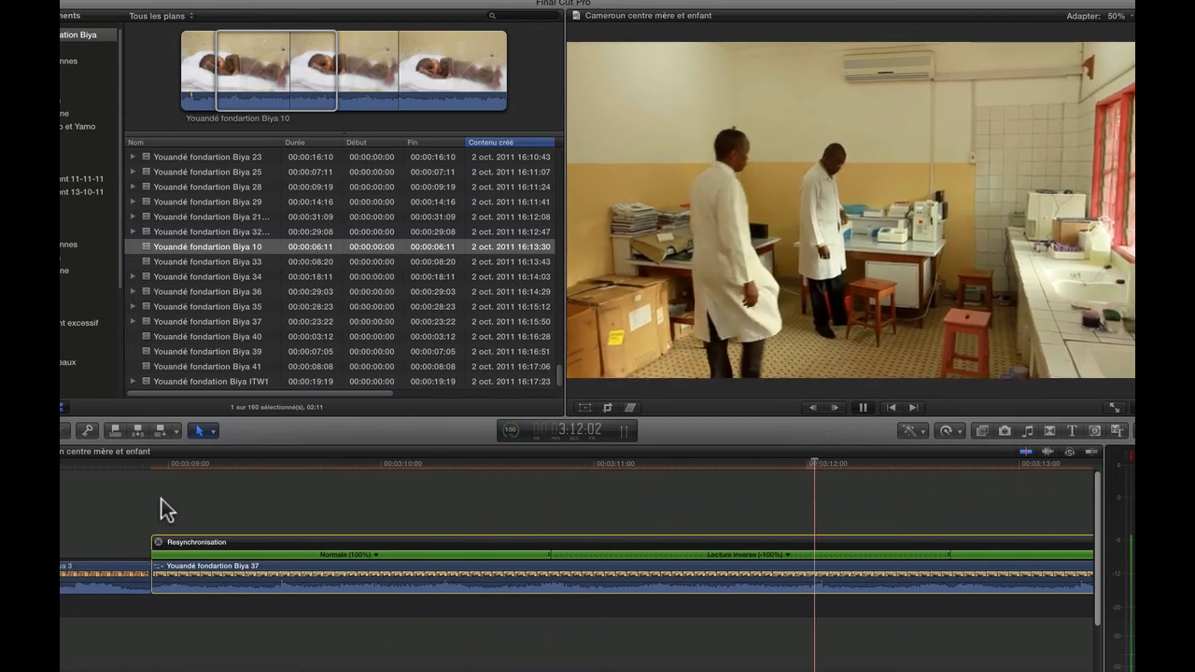
key("space")
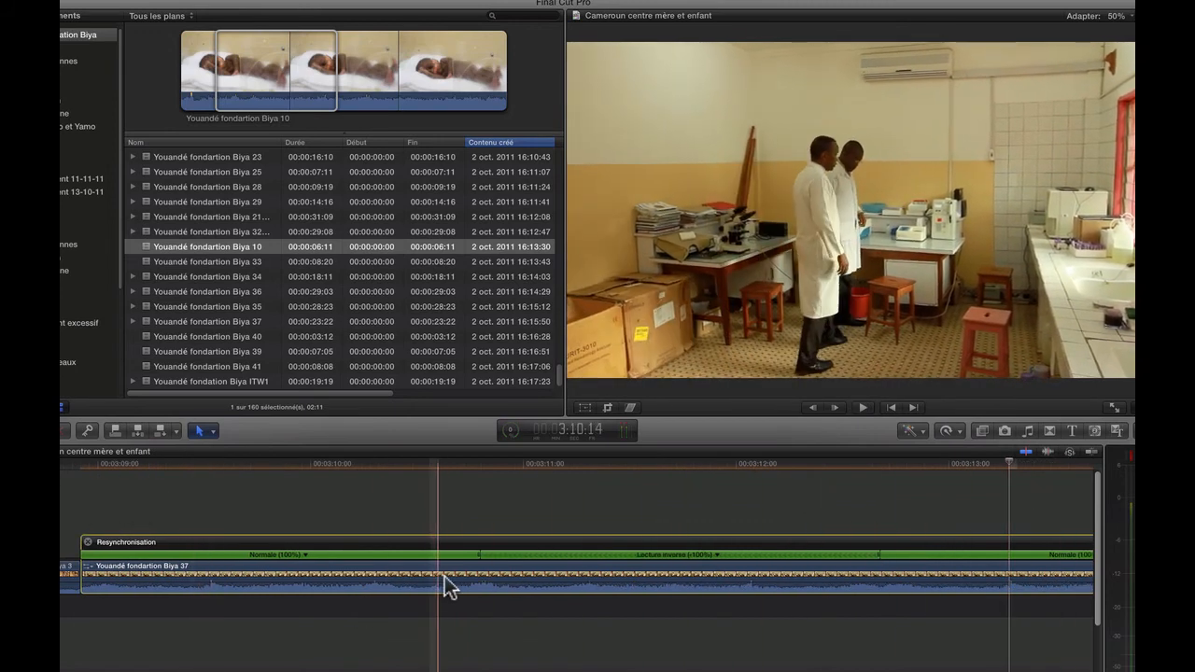
Keep the laboratory clip's first section at 100% and lengthen its reverse section to run at -76%
left_click_drag(477, 552, 504, 555)
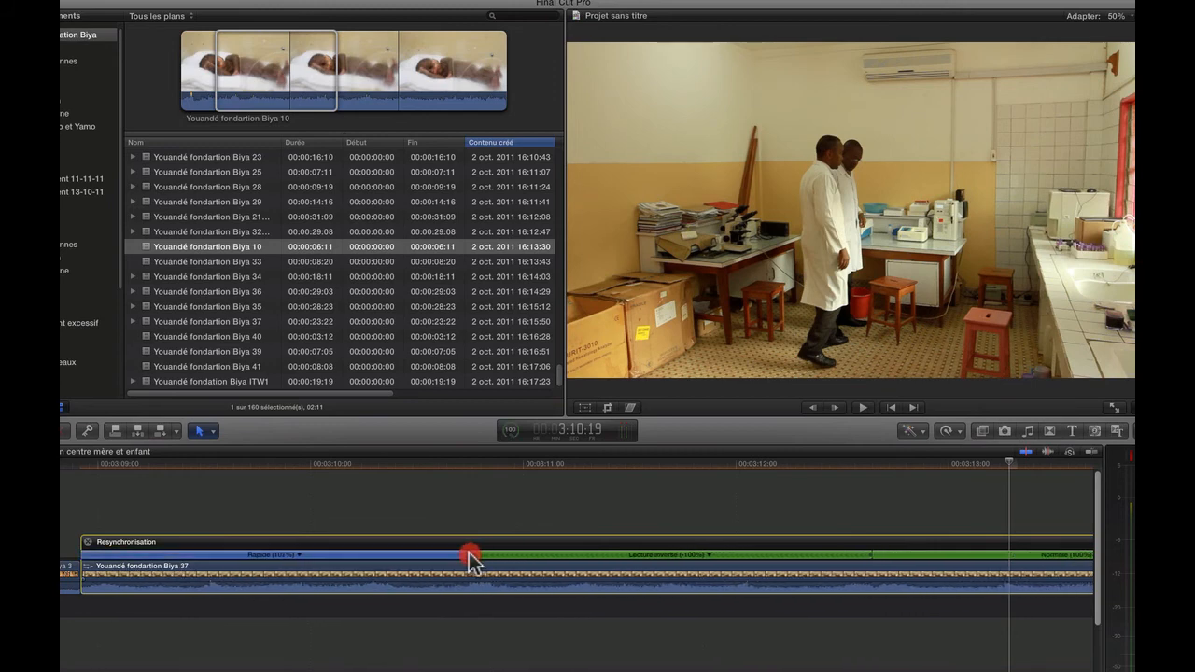
left_click_drag(476, 558, 480, 554)
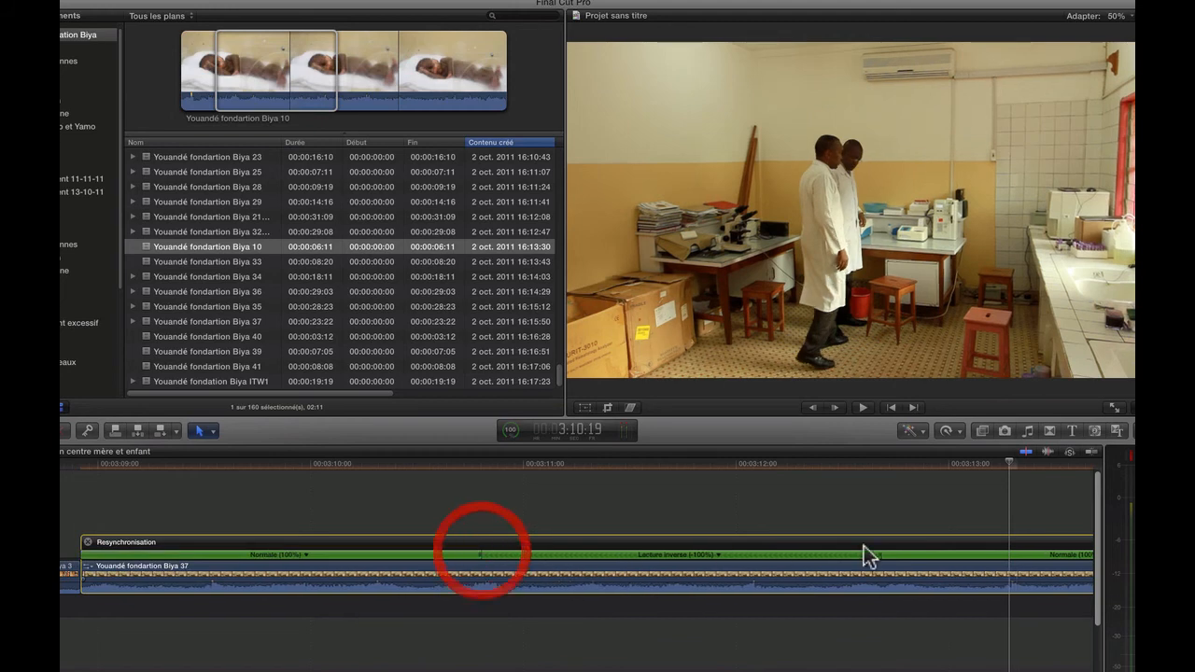
left_click_drag(879, 553, 966, 563)
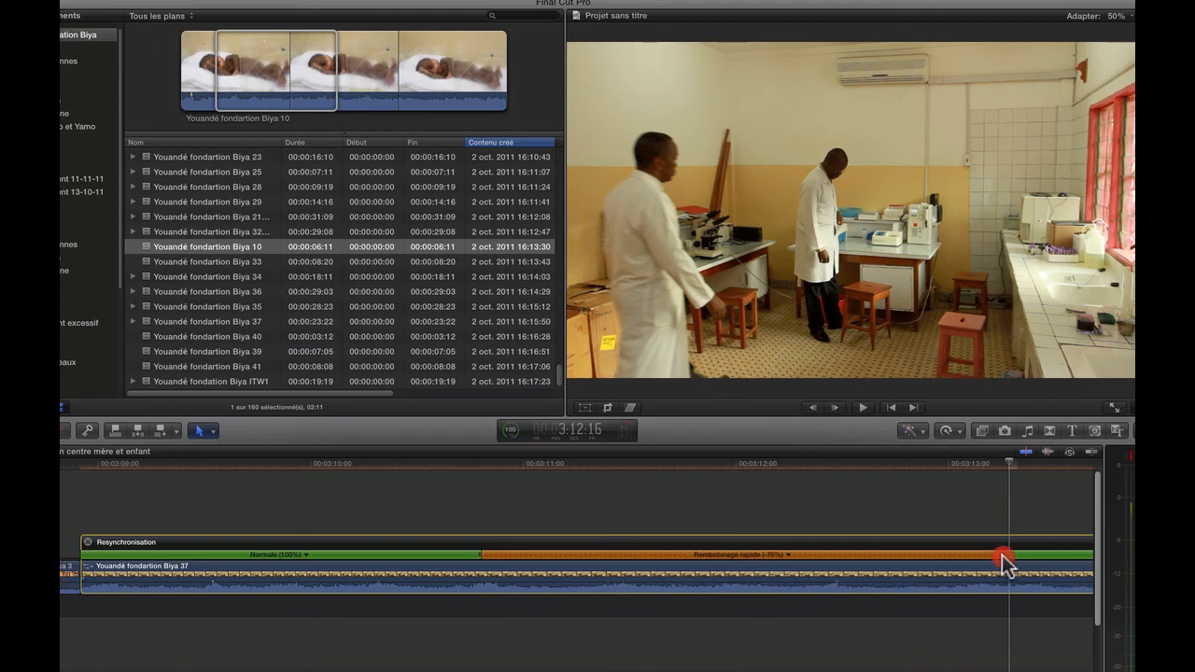
left_click_drag(1003, 557, 1009, 555)
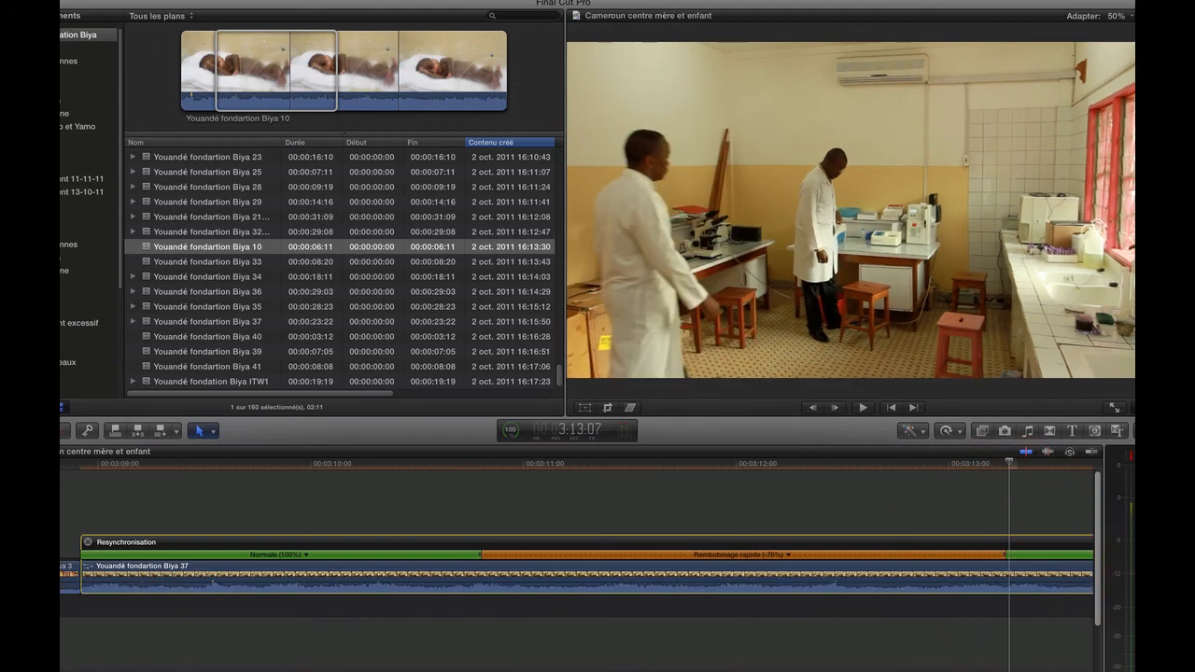
Lengthen the section after the rewind to run at 59%, and play the retimed laboratory clip
left_click_drag(1066, 670, 1085, 671)
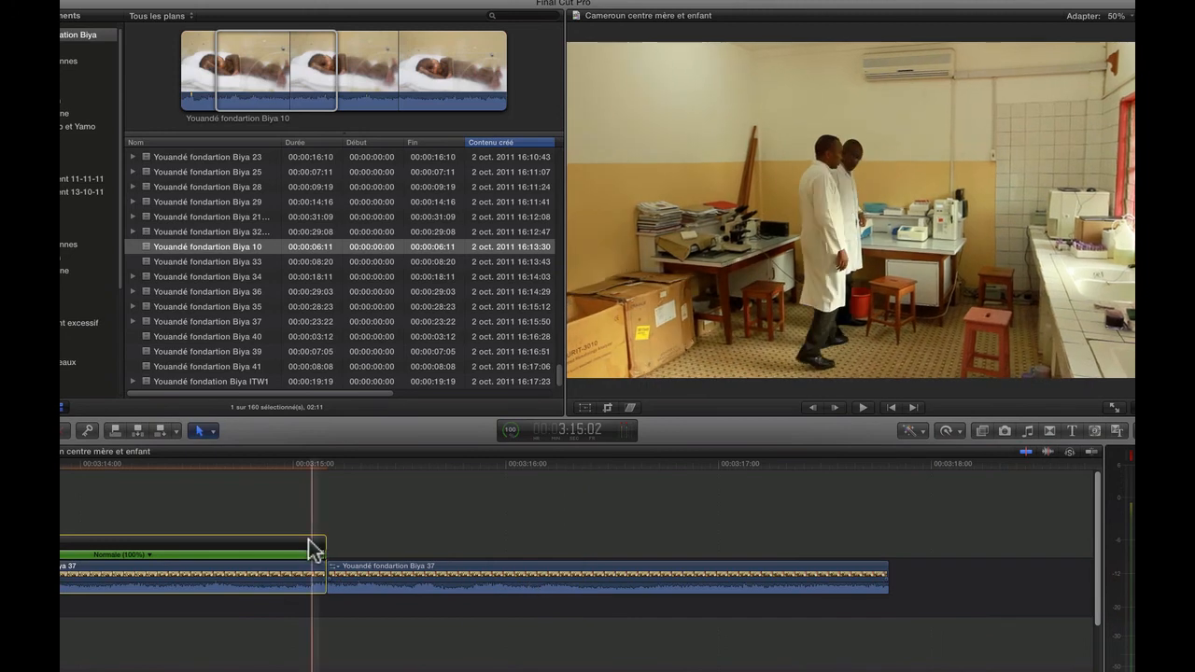
left_click_drag(325, 558, 602, 571)
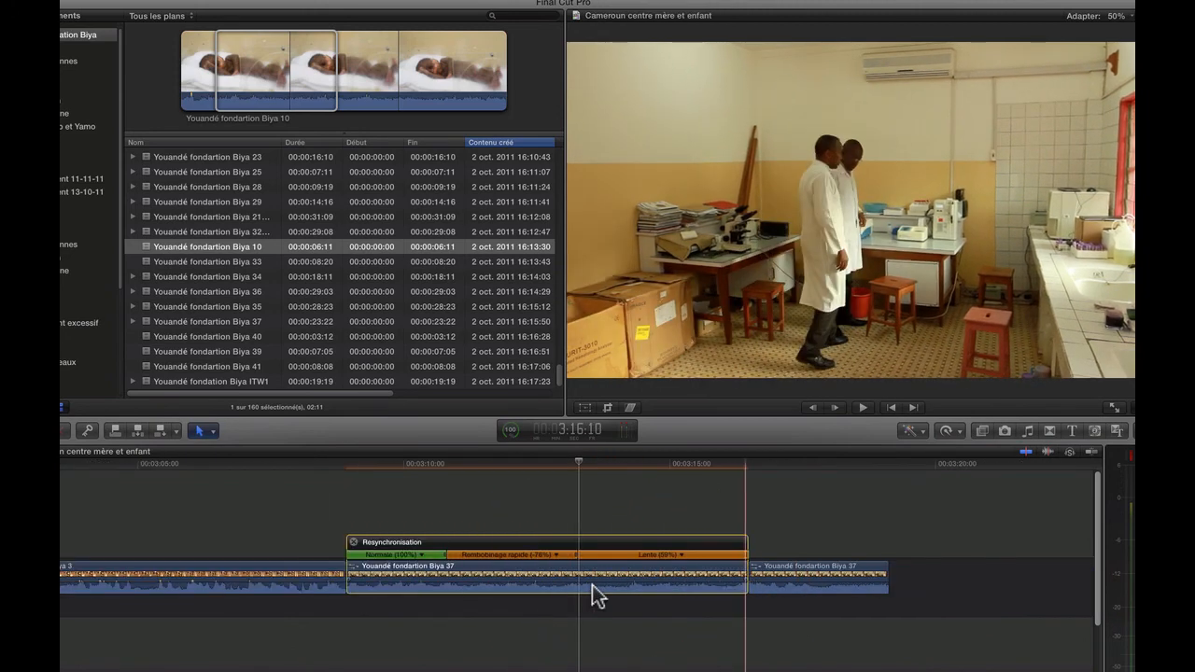
left_click(253, 513)
key("space")
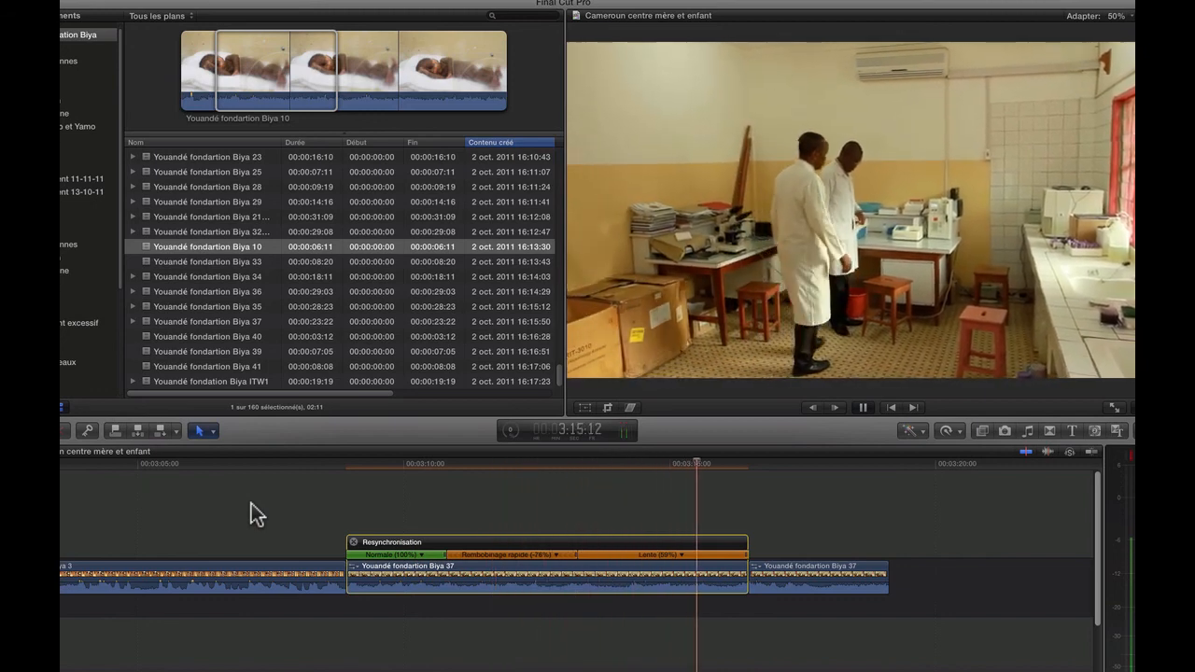
key("space")
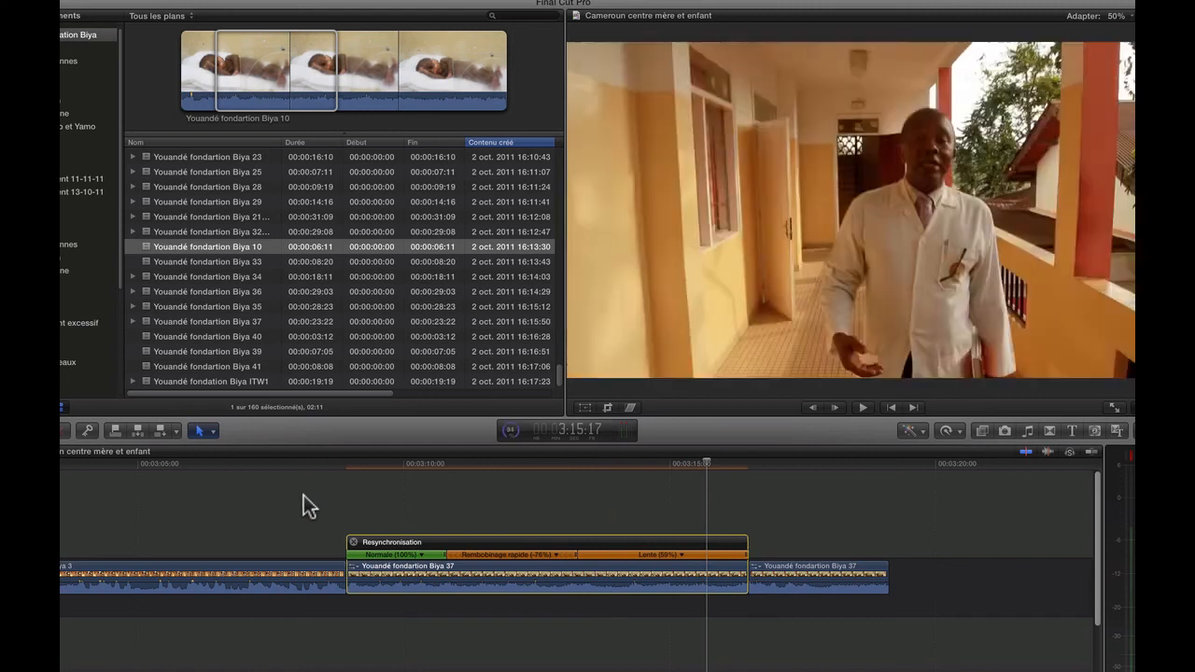
scroll(653, 503, "left", 1)
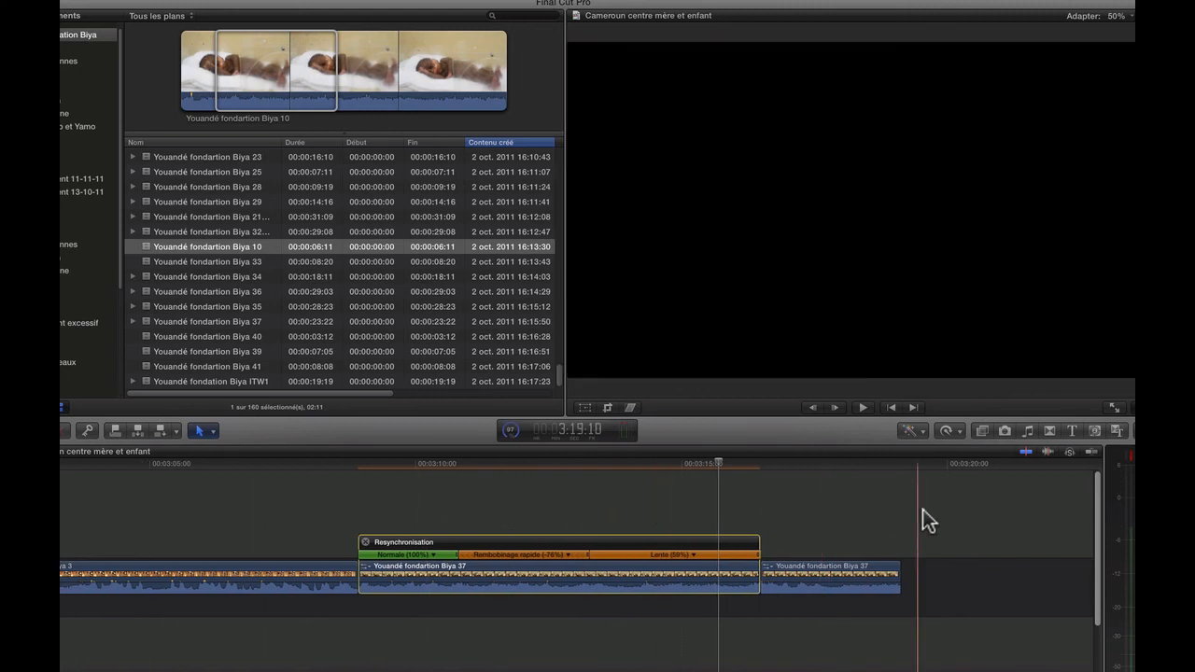